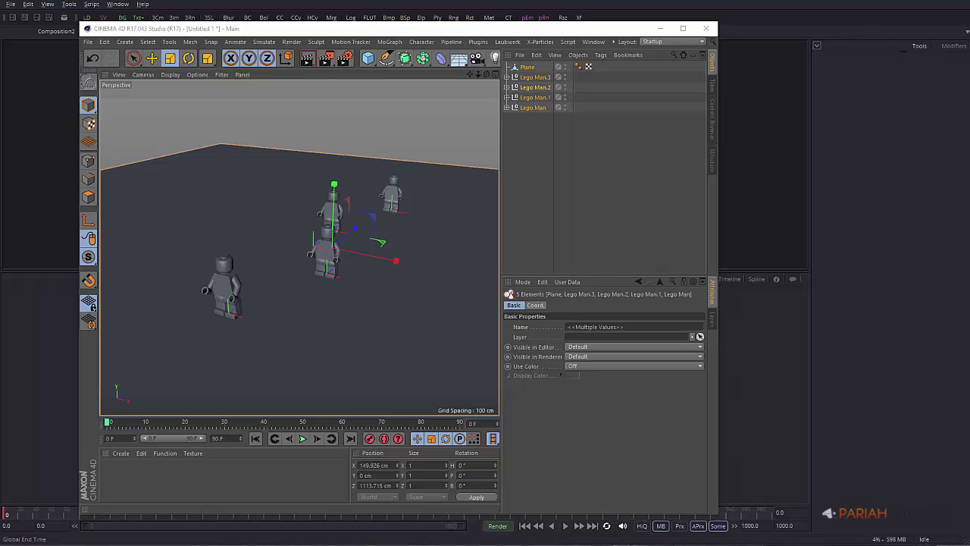
- Add a cube to the Lego scene and push it back onto the far floor plane
left_click_drag(575, 28, 584, 25)
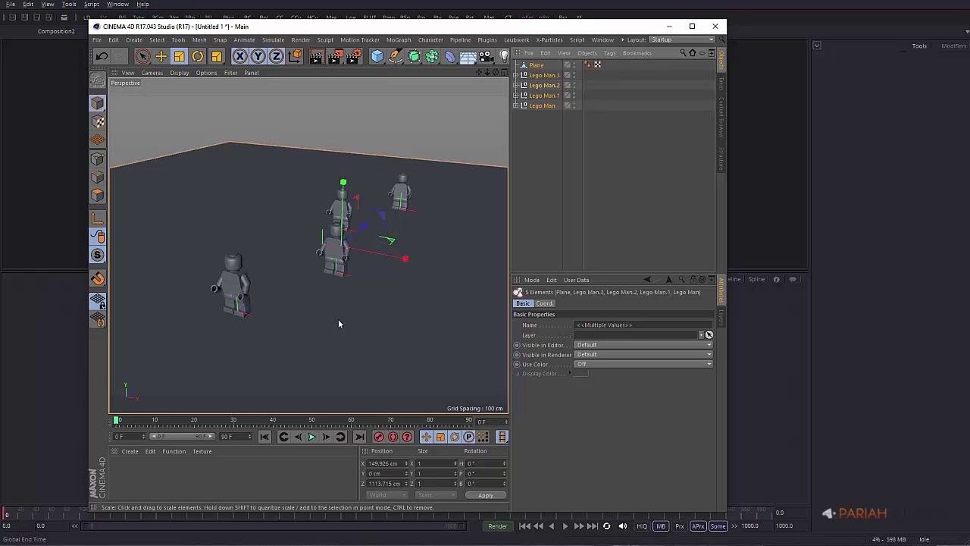
left_click_drag(365, 296, 340, 273, "alt")
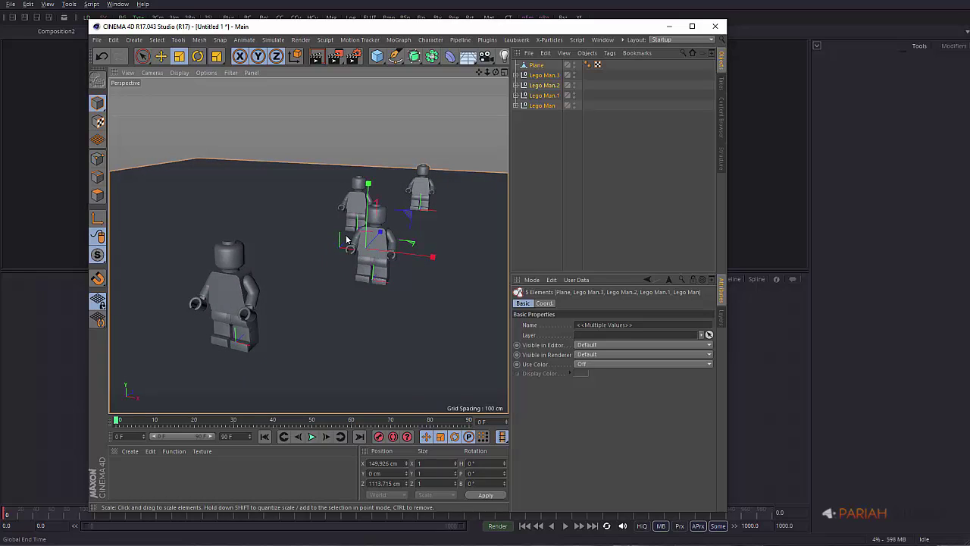
scroll(371, 228, "down", 5)
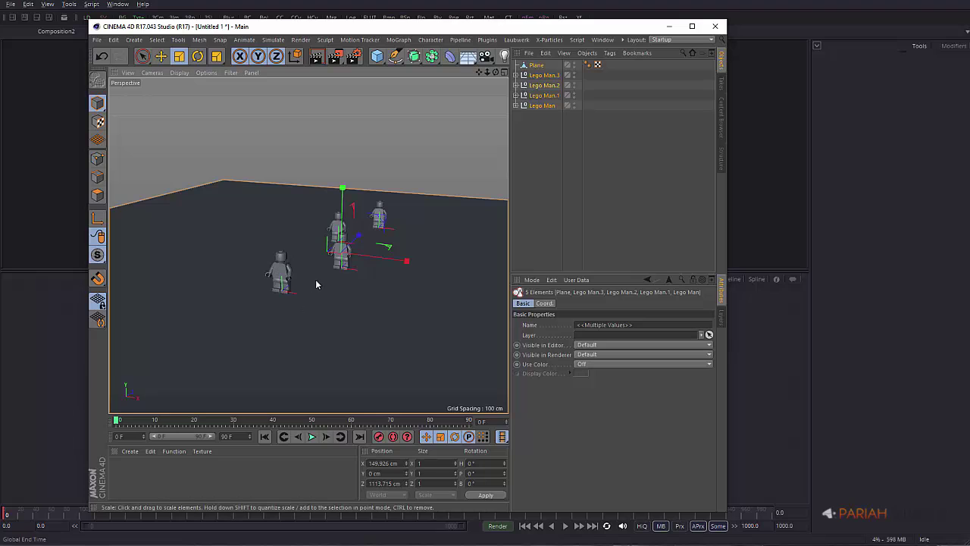
left_click(379, 59)
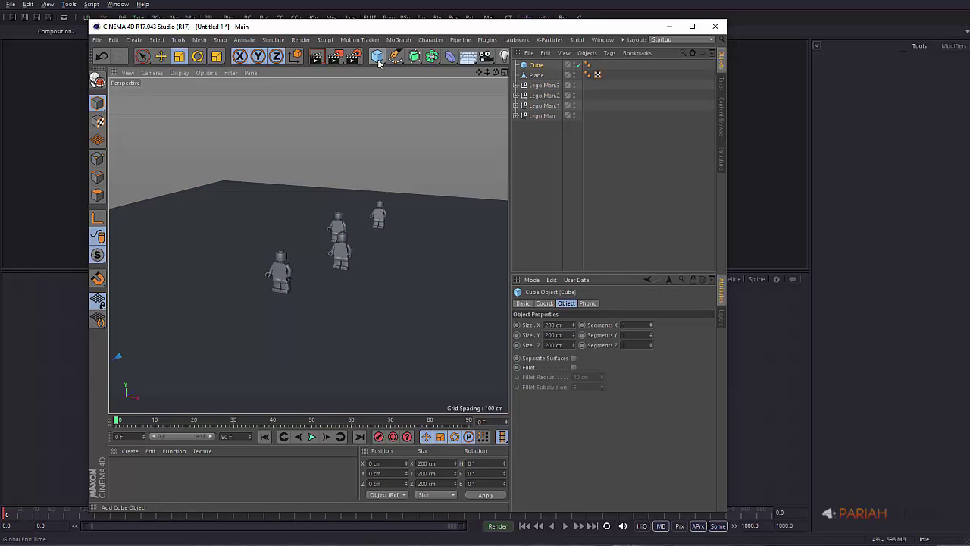
scroll(394, 224, "down", 5)
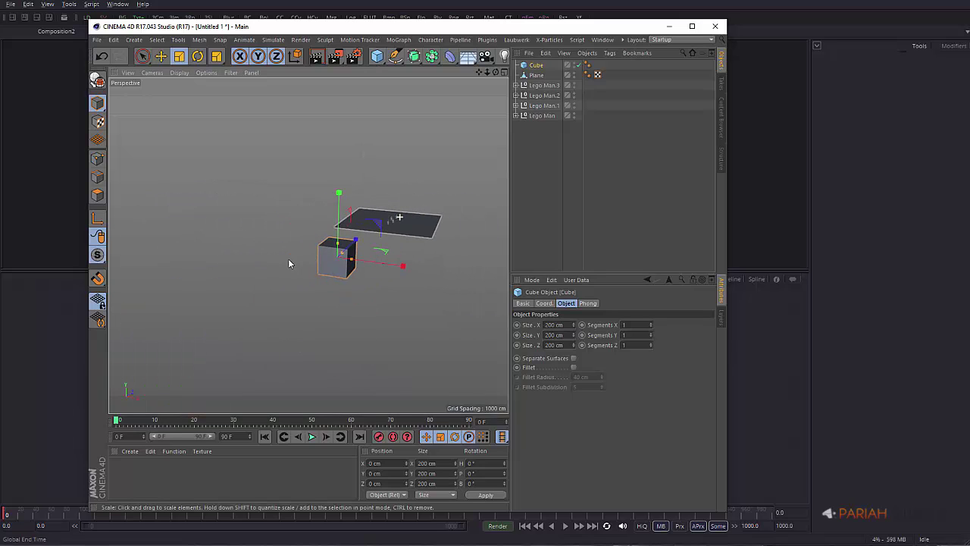
scroll(290, 264, "up", 2)
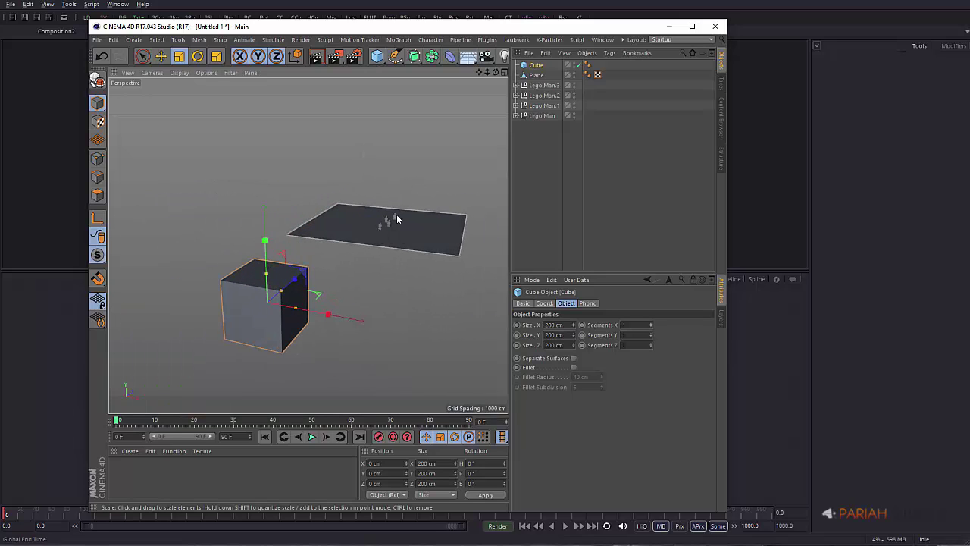
key("e")
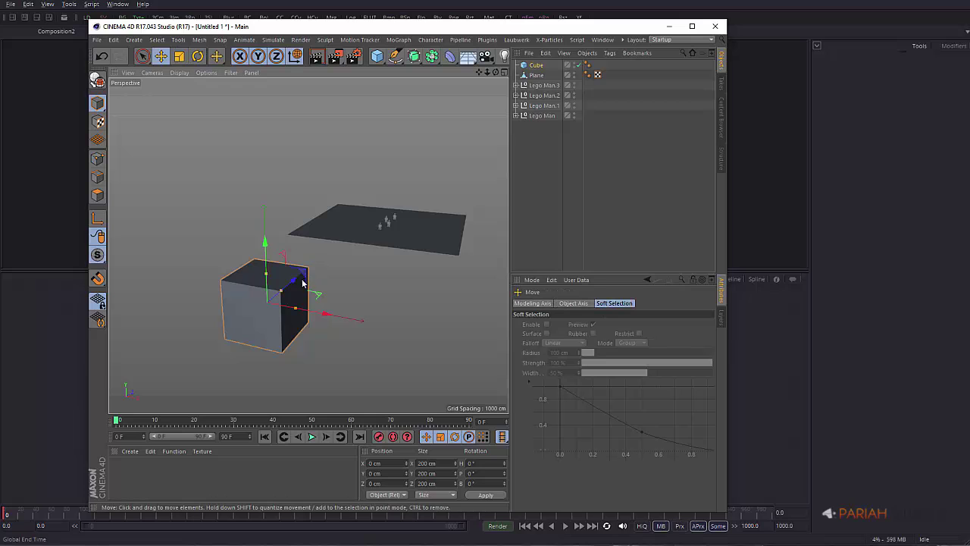
left_click_drag(302, 283, 331, 245)
scroll(360, 240, "up", 10)
left_click_drag(322, 212, 303, 229)
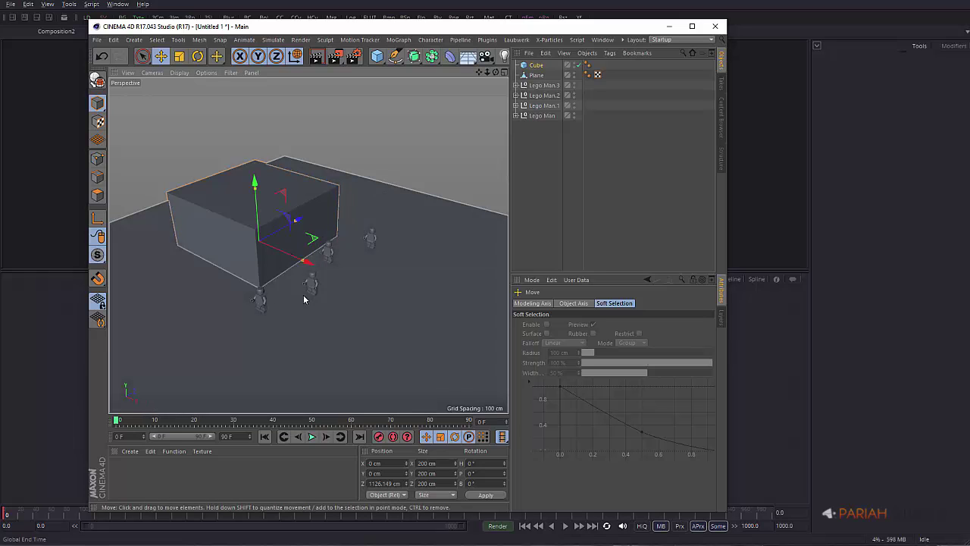
- Delete the cube again and select the floor plane
left_click(537, 66)
key("Delete")
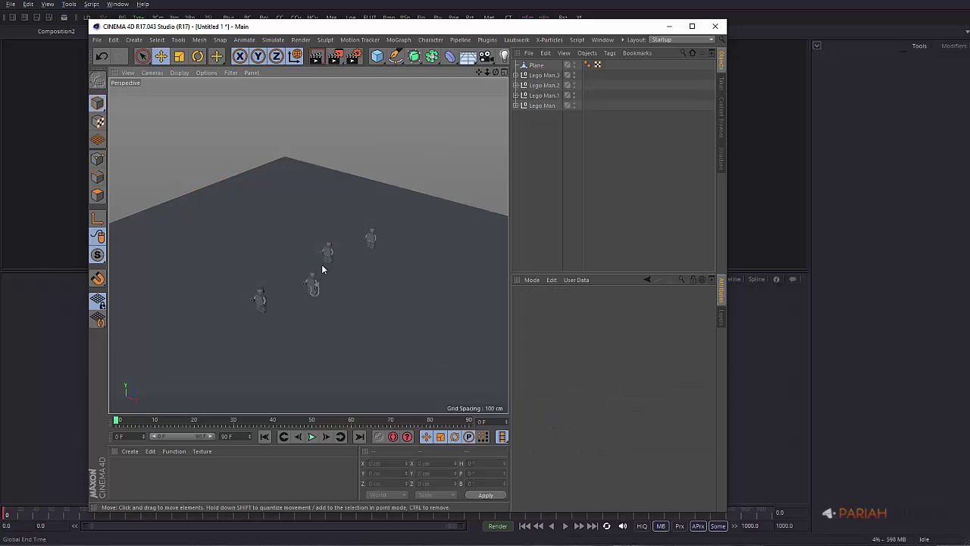
left_click_drag(317, 267, 291, 272, "alt")
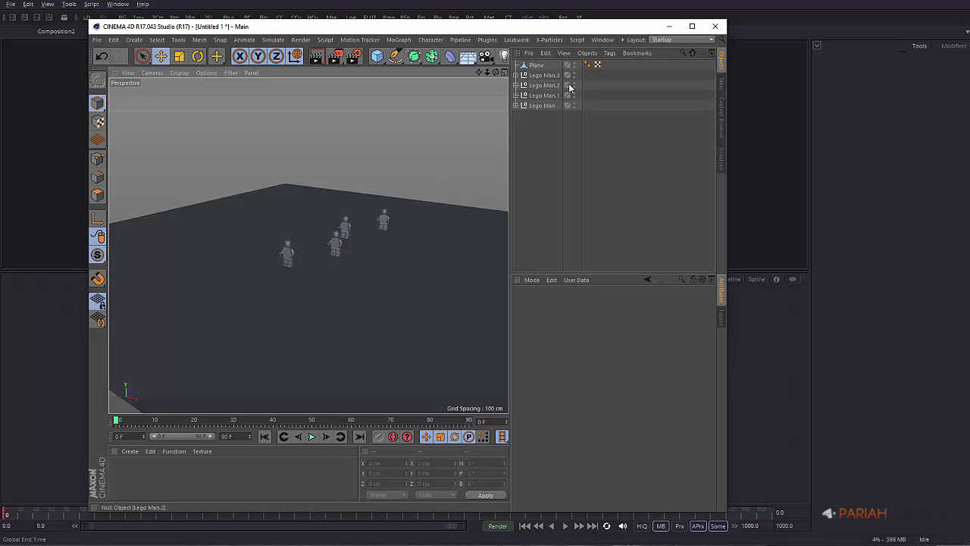
left_click(377, 317)
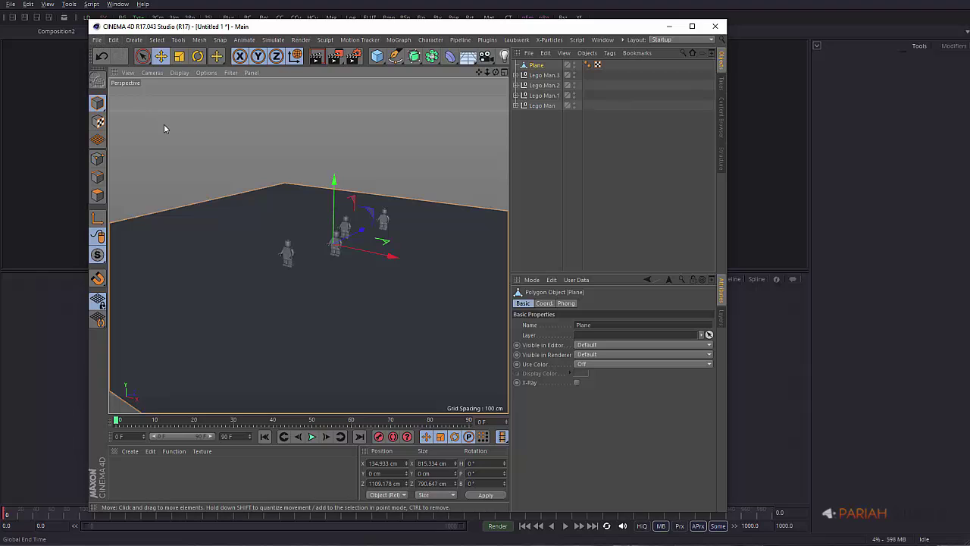
- Export the scene as FBX, replacing the existing legomen.fbx
left_click(97, 39)
mouse_move(226, 224)
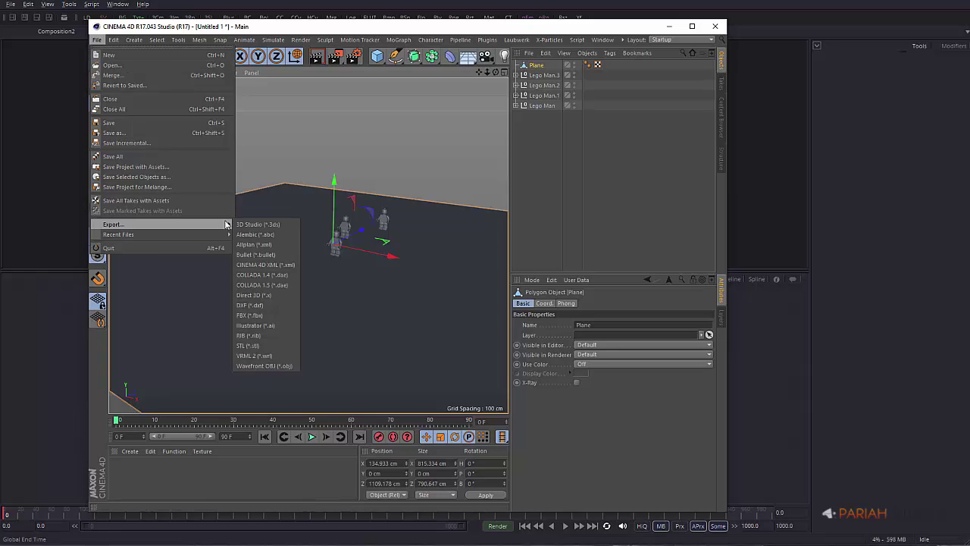
left_click(253, 316)
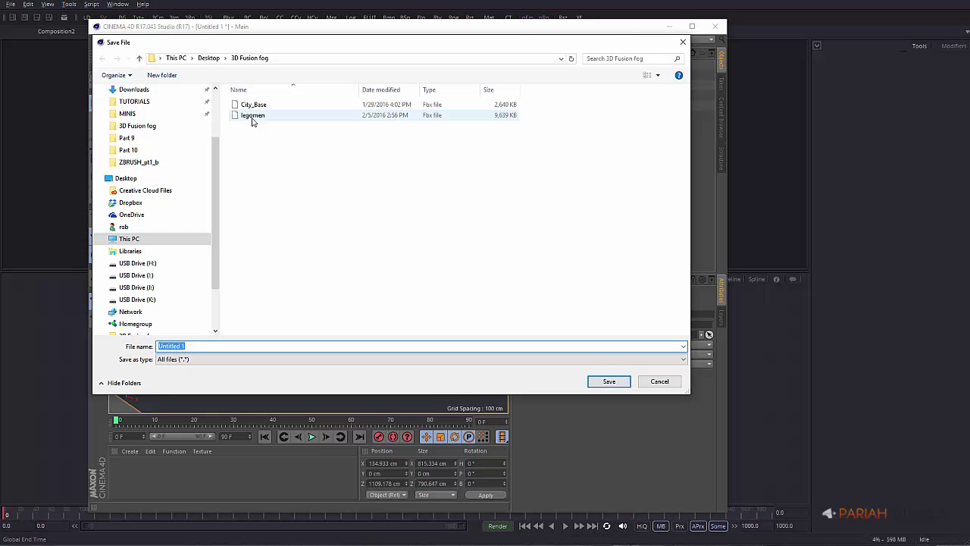
left_click(255, 118)
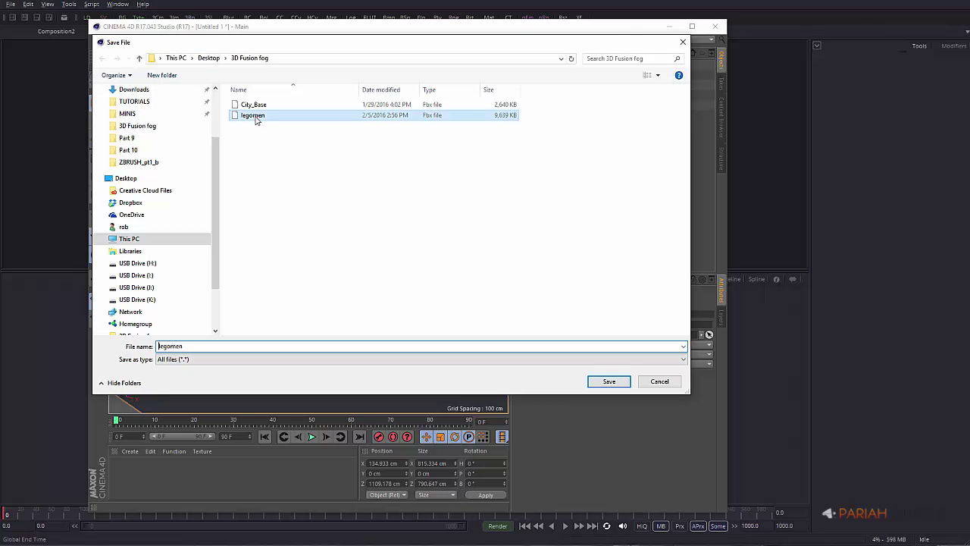
left_click(611, 382)
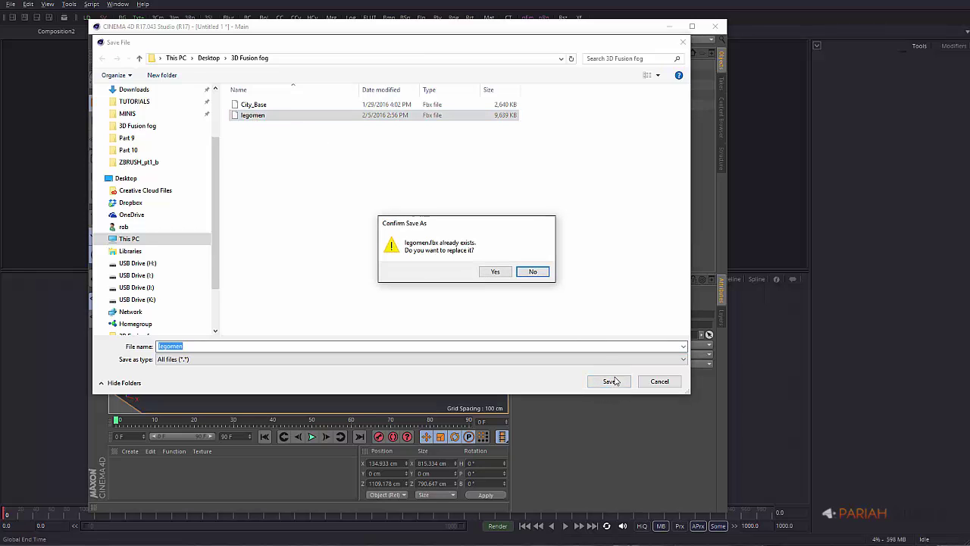
left_click(493, 272)
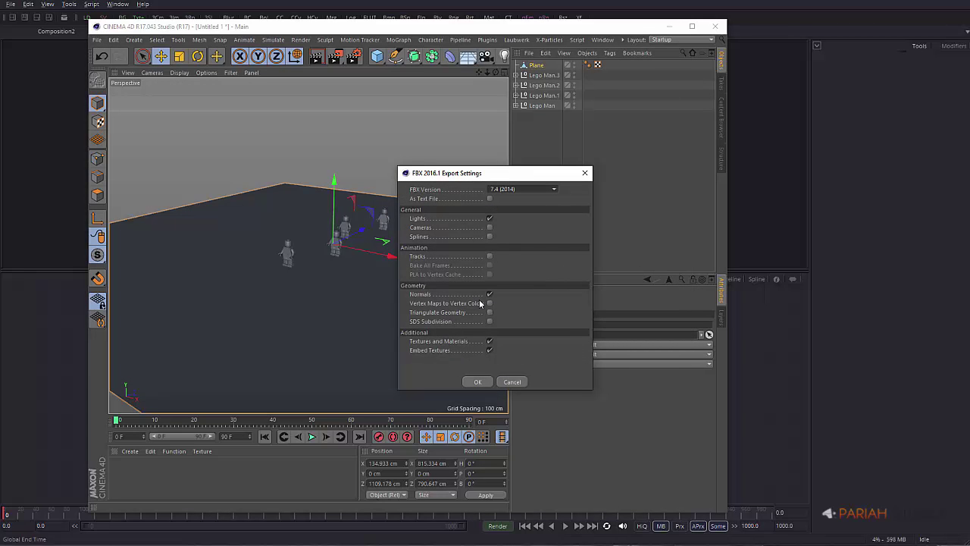
- Exclude lights, embedded textures and materials, set FBX version 7.5 (2016), and write the file
left_click(490, 218)
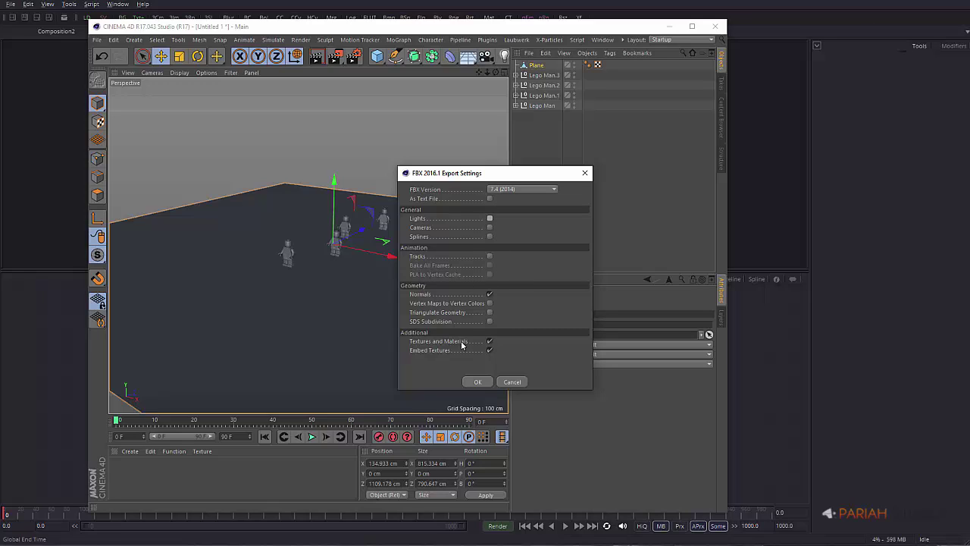
left_click(491, 351)
left_click(489, 342)
left_click(516, 188)
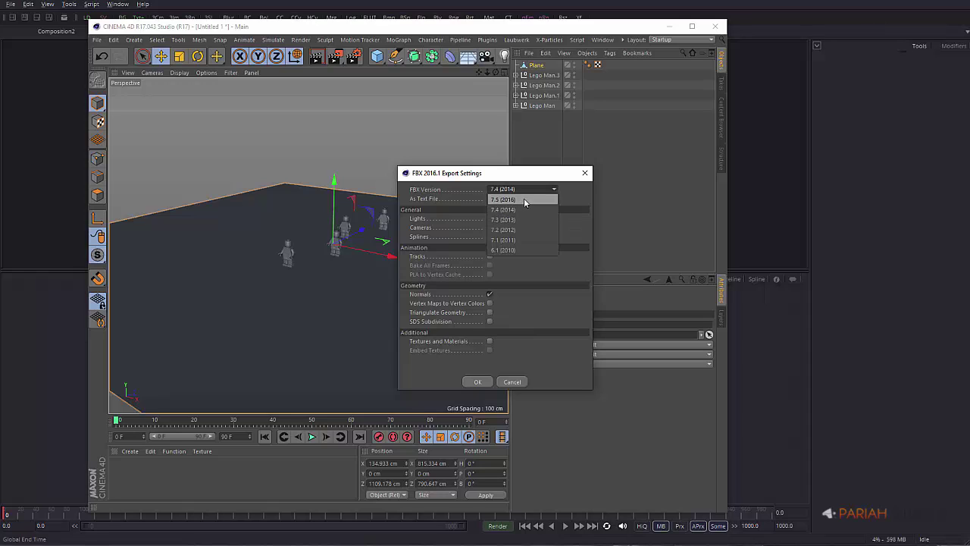
left_click(524, 199)
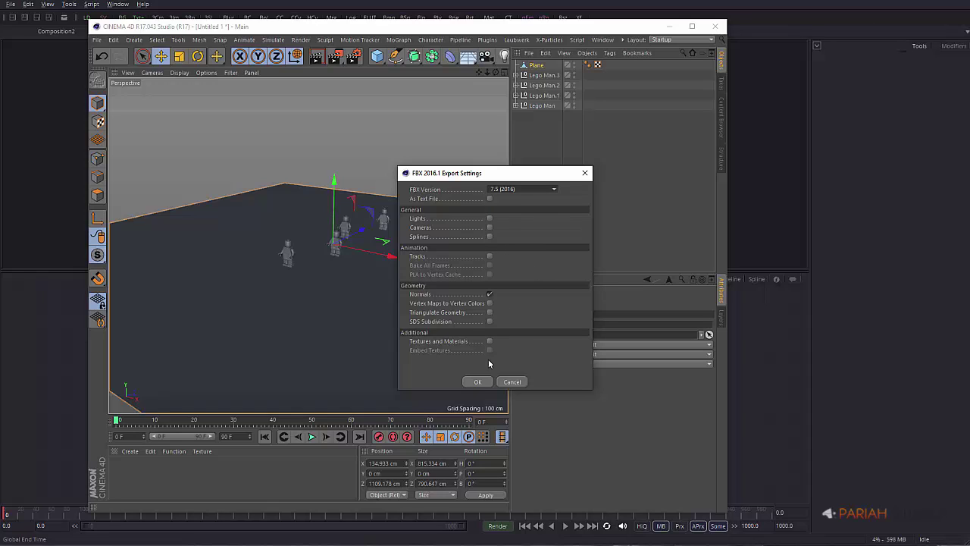
left_click(479, 382)
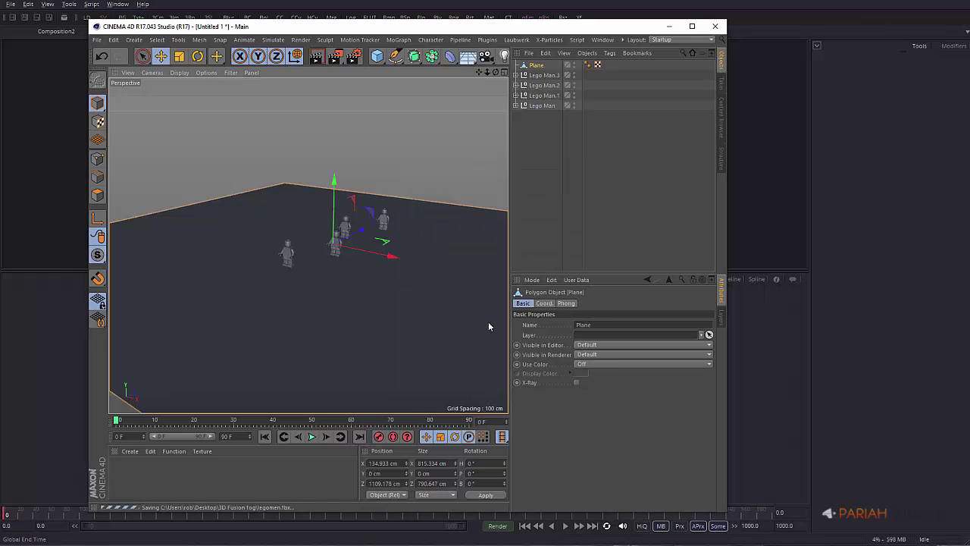
left_click(671, 28)
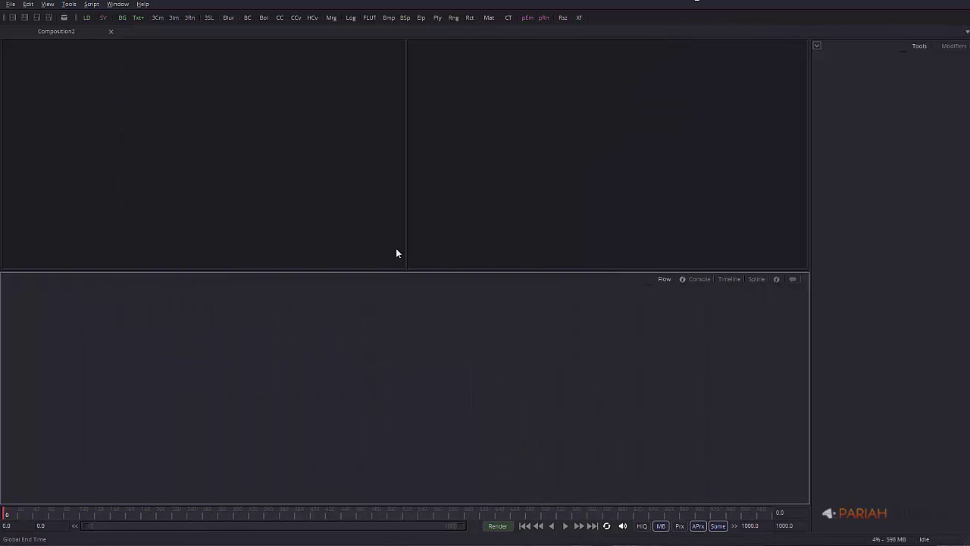
key("alt+Tab")
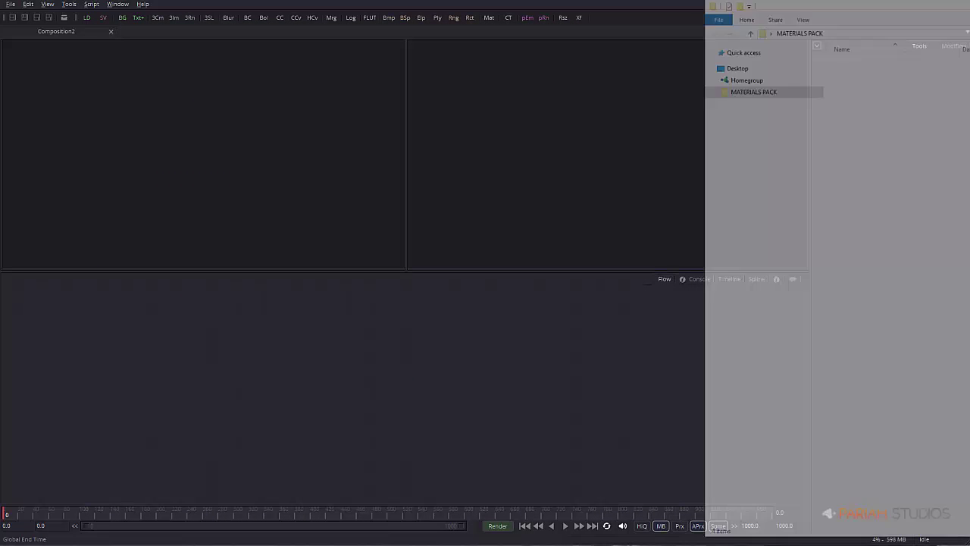
left_click_drag(816, 18, 440, 149)
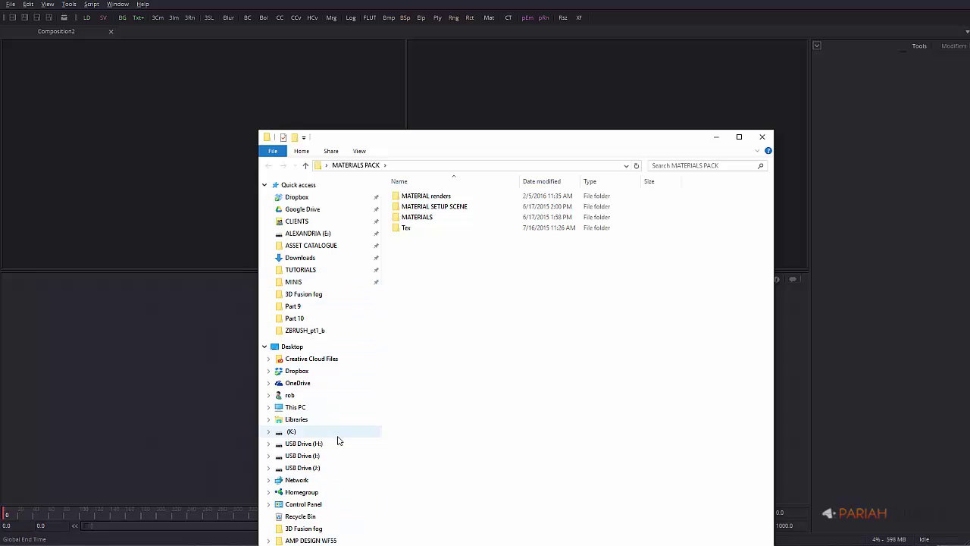
left_click(303, 529)
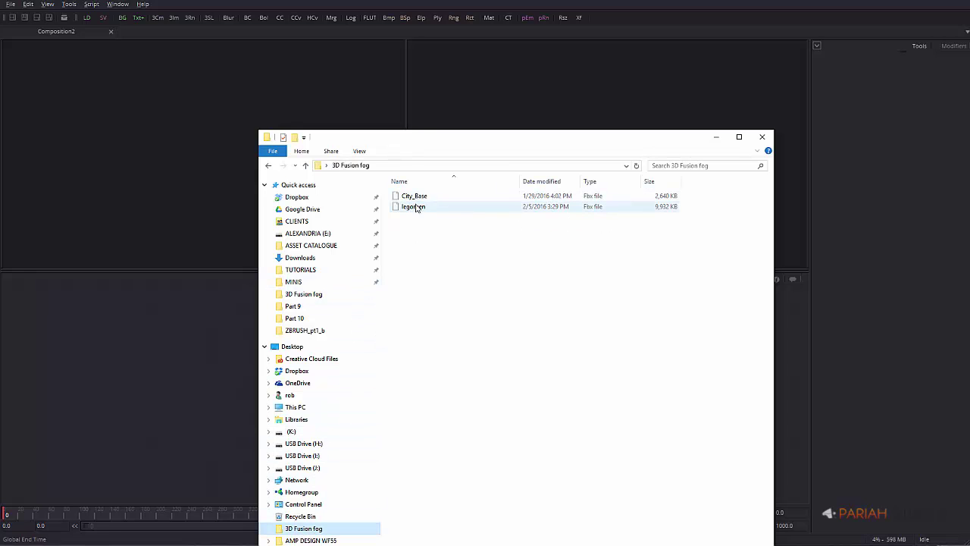
left_click_drag(416, 208, 182, 391)
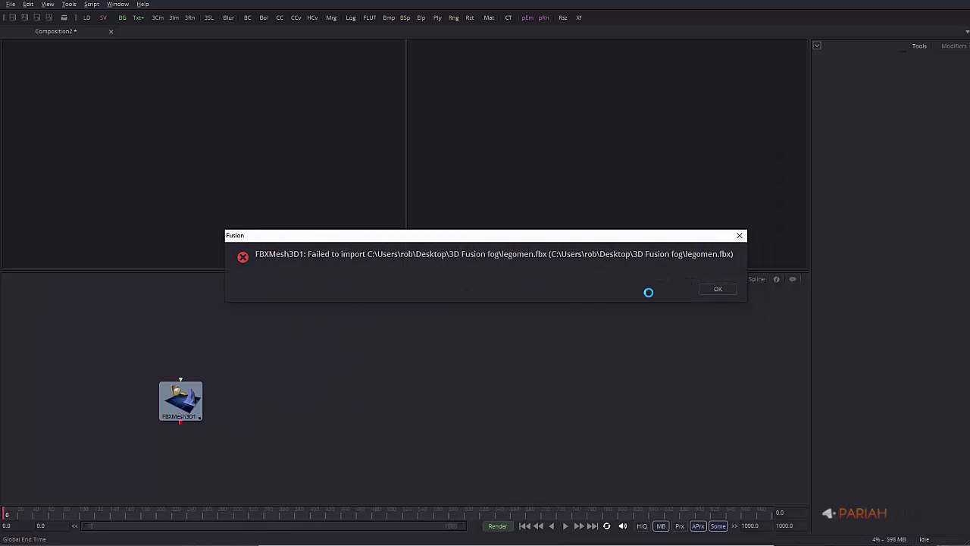
left_click(721, 290)
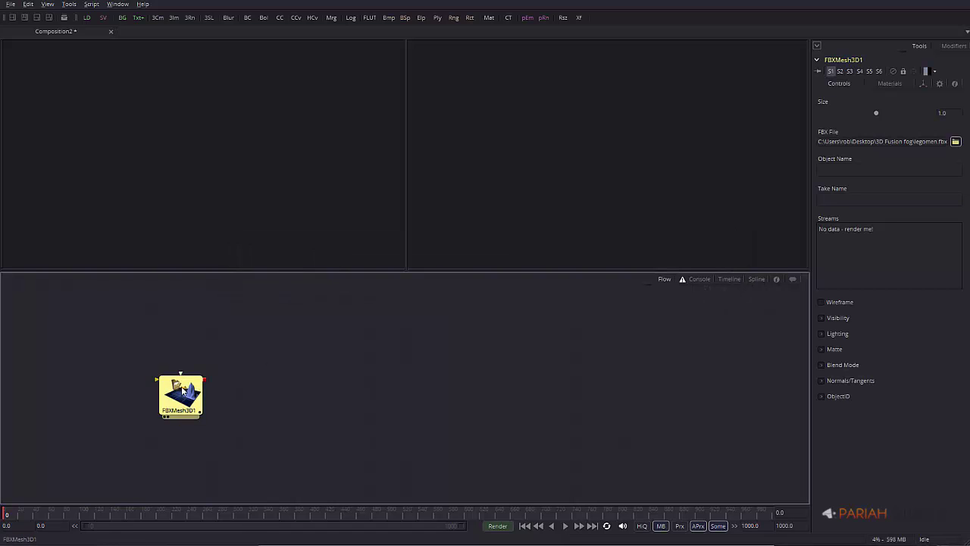
key("Delete")
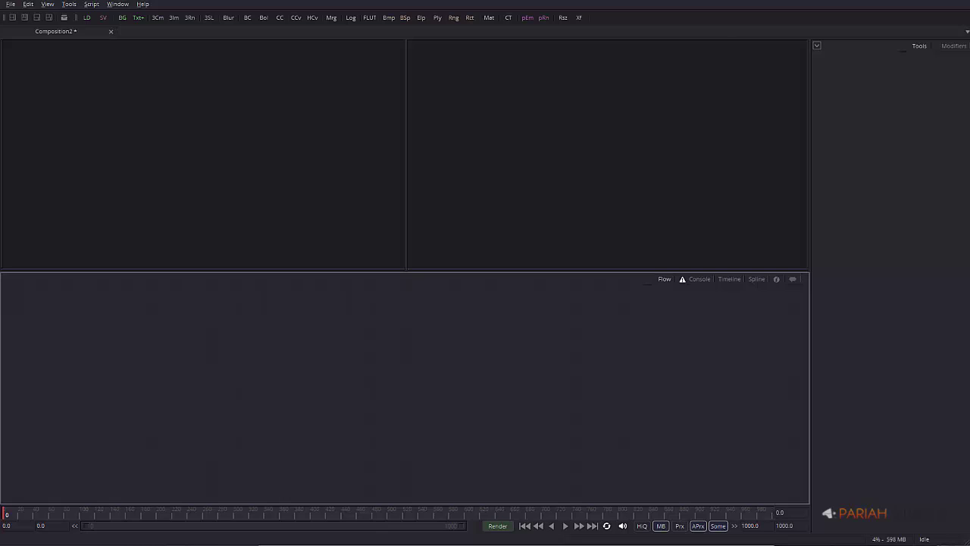
- Return to Cinema 4D and export the scene as FBX over the existing legomen.fbx
key("alt+Tab")
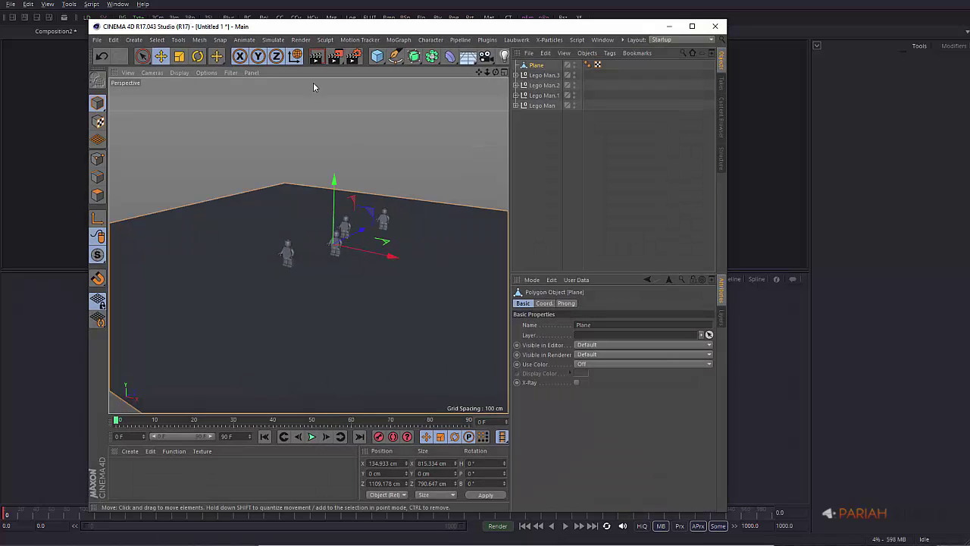
left_click(97, 41)
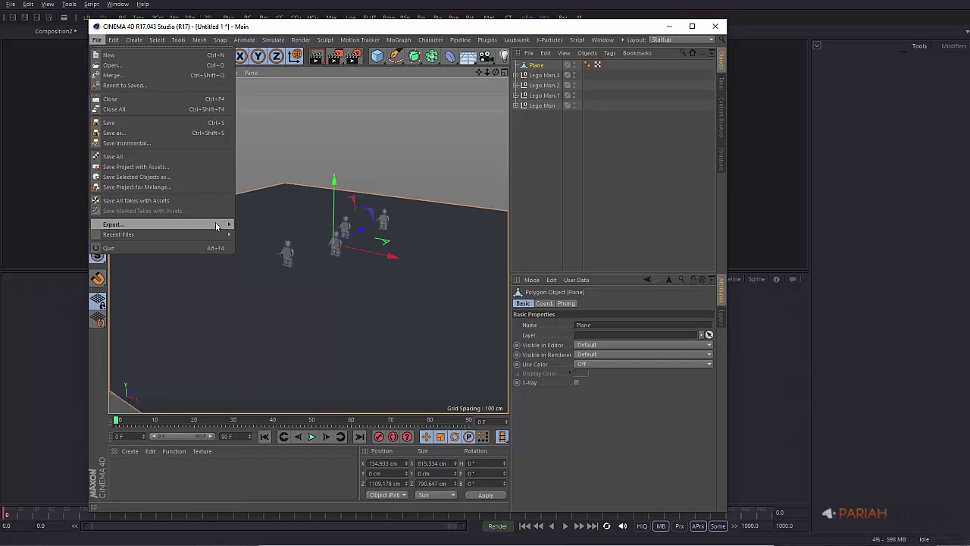
mouse_move(217, 224)
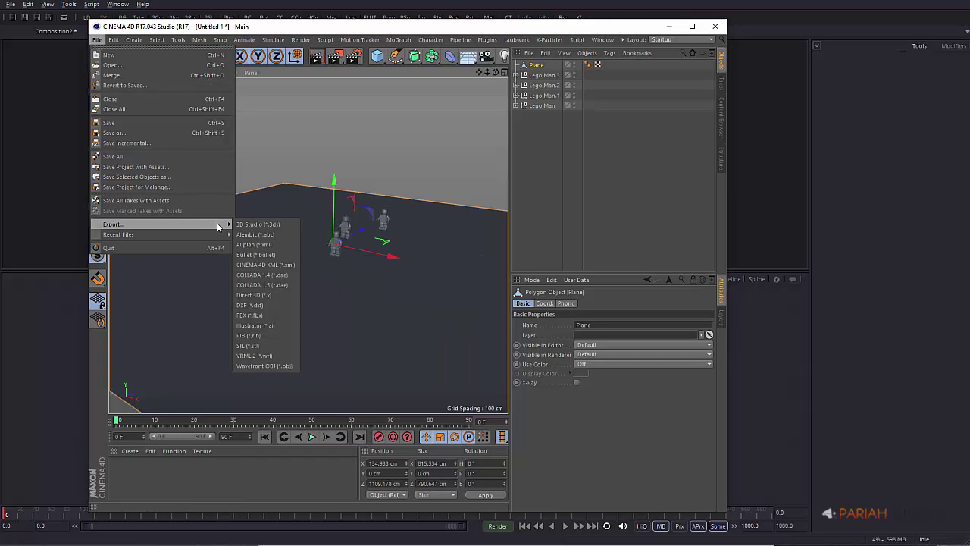
left_click(256, 313)
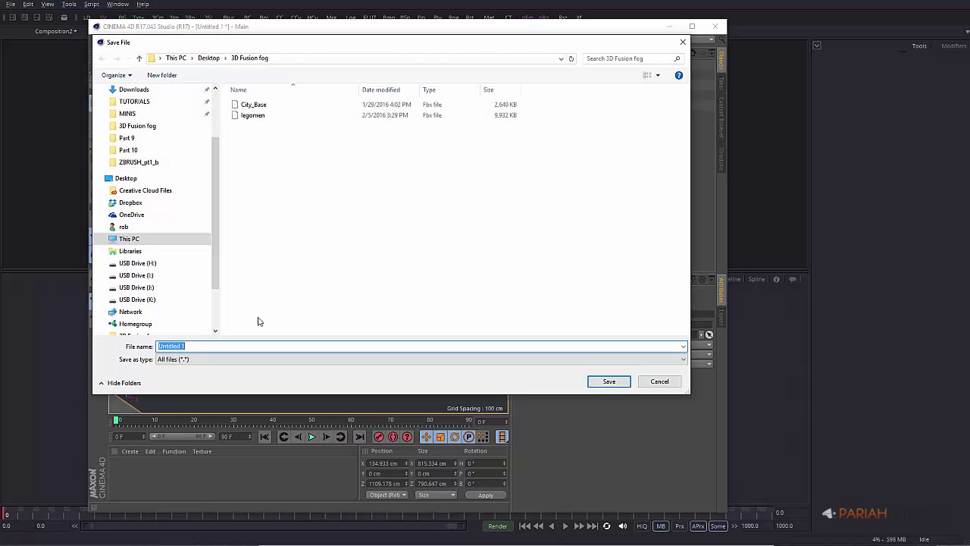
left_click(253, 115)
left_click(610, 381)
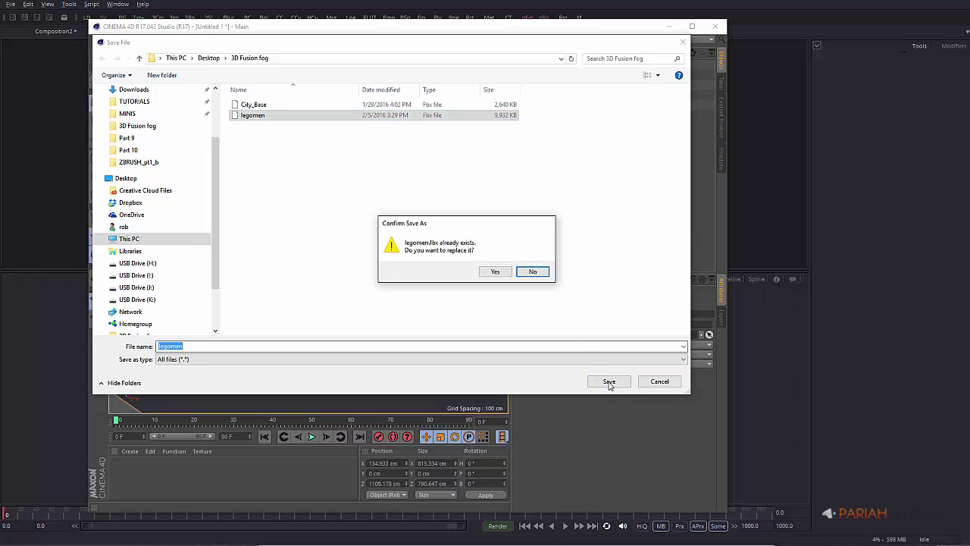
left_click(490, 271)
- Set FBX version 7.4 (2014), write the file, and minimise Cinema 4D
left_click(509, 183)
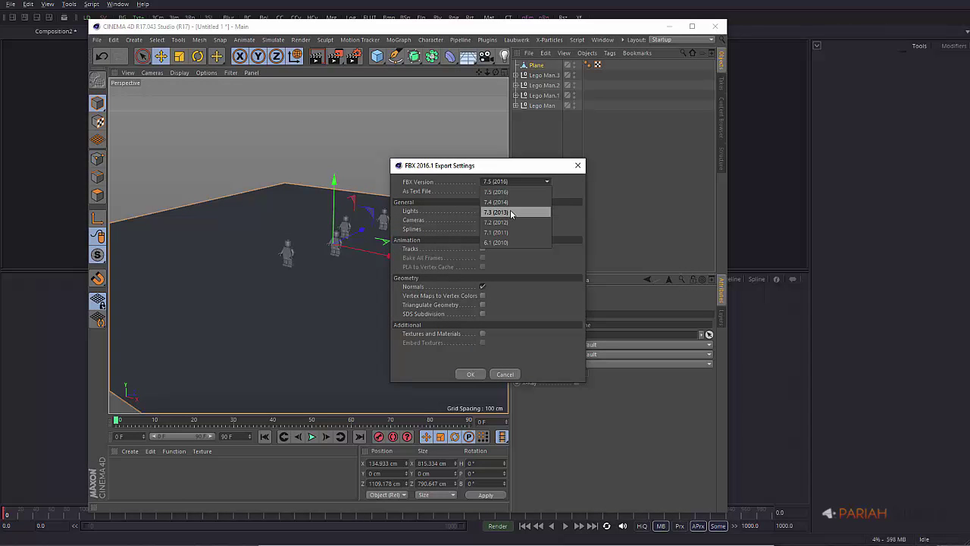
left_click(514, 202)
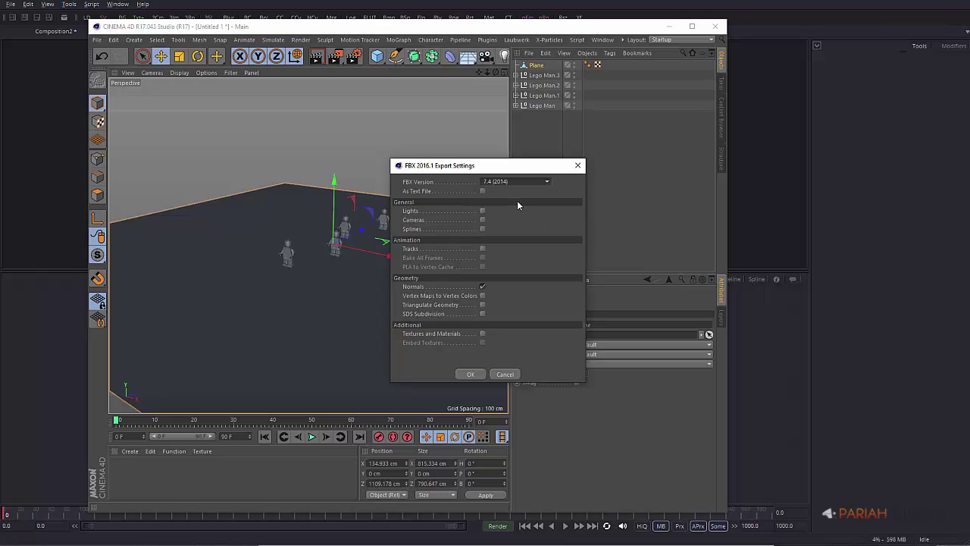
left_click(471, 374)
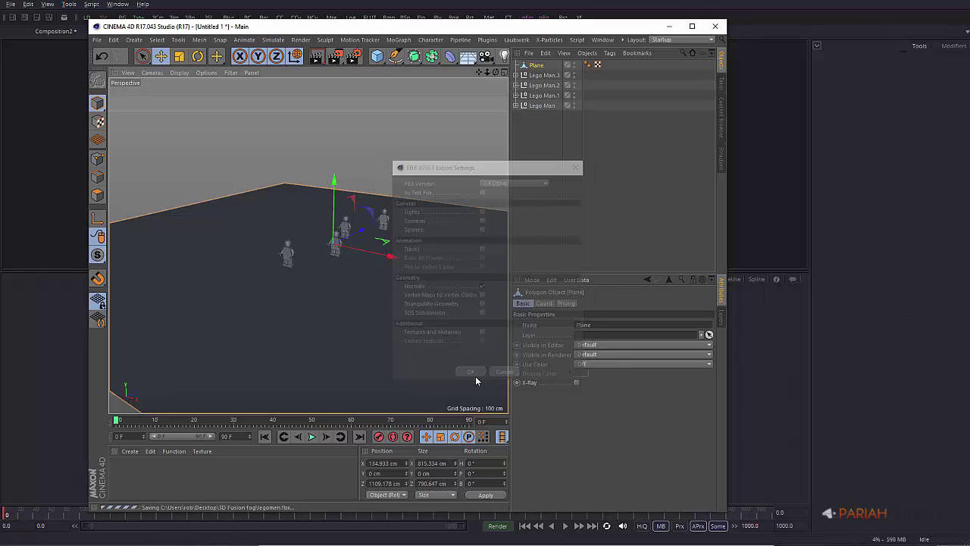
left_click(669, 27)
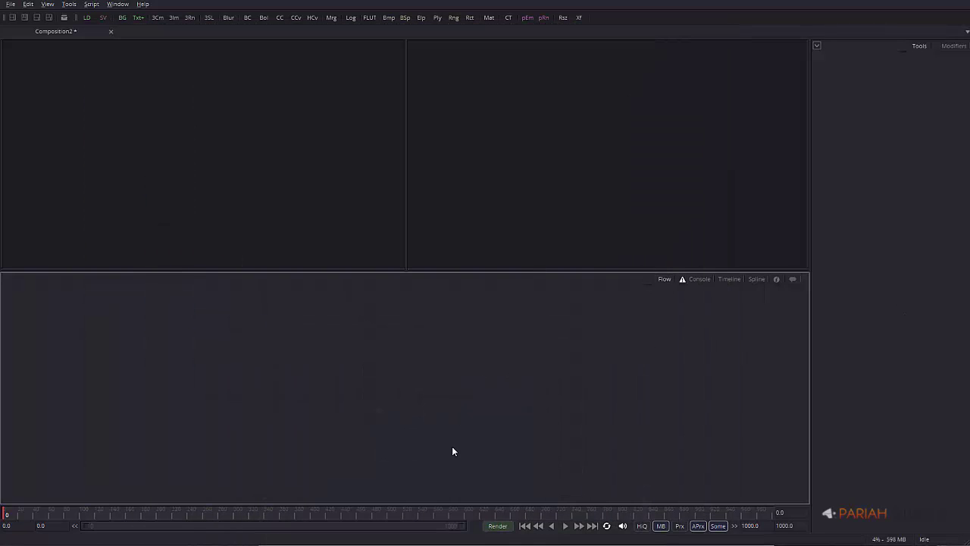
- Drag legomen.fbx from the 3D Fusion fog folder into the flow and place the FBXMesh3D1 node
key("alt+Tab")
left_click_drag(414, 207, 171, 357)
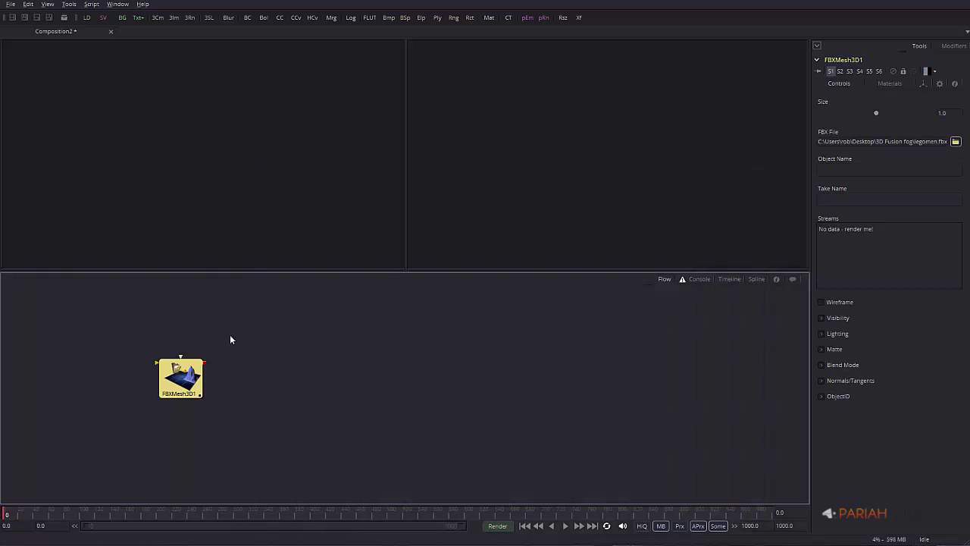
left_click_drag(181, 377, 347, 394)
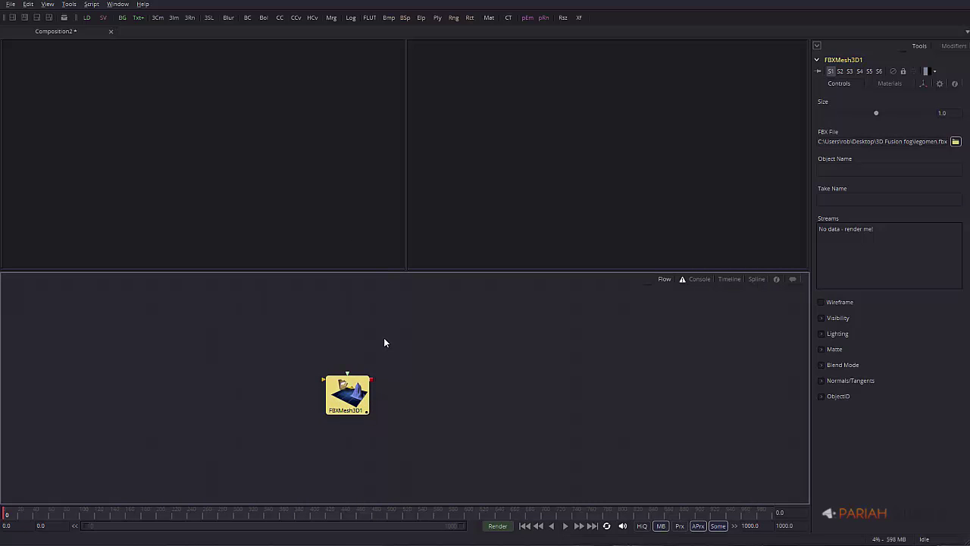
left_click_drag(361, 371, 333, 354)
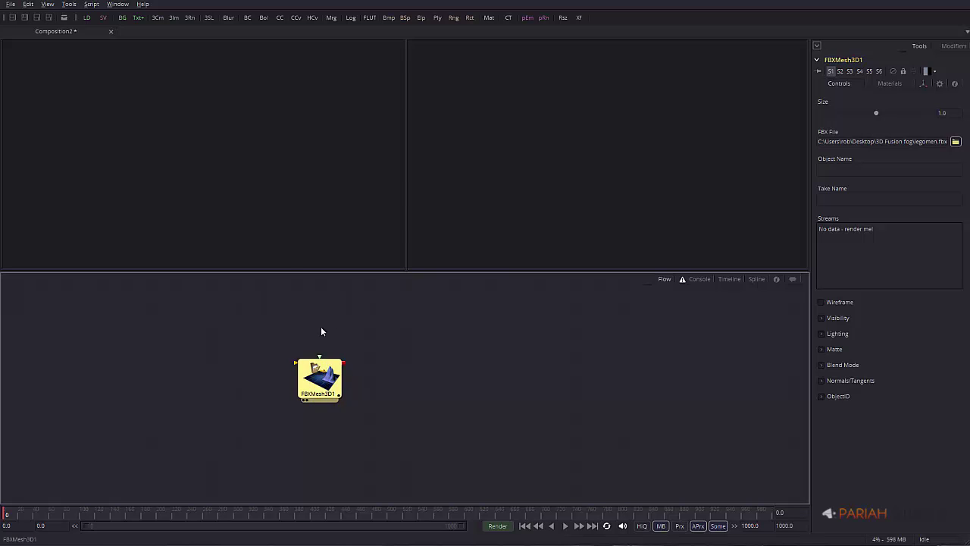
- Show FBXMesh3D1 in the left 3D viewer and orbit until the ground grid sits below it
key("1")
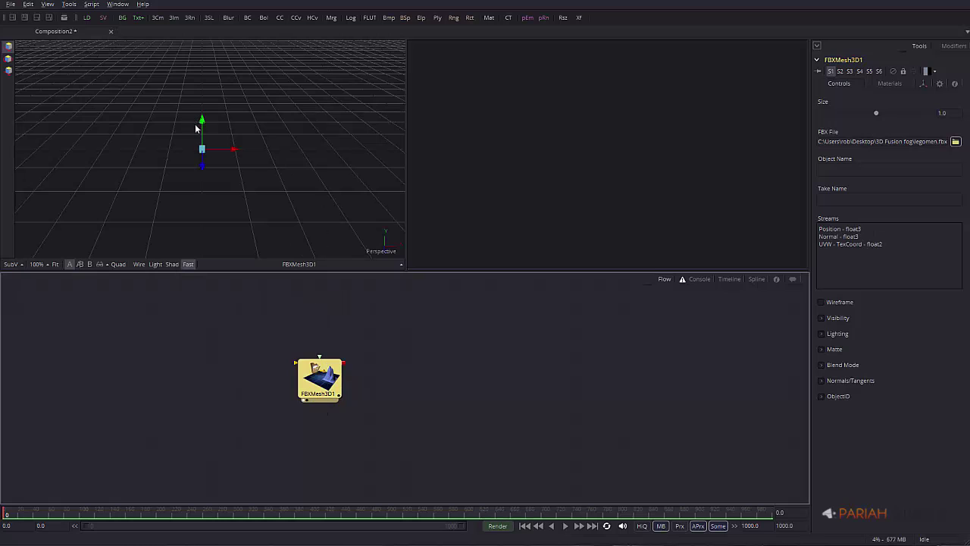
right_click(172, 179)
left_click(303, 164)
middle_click_drag(303, 164, 15, 186, "alt")
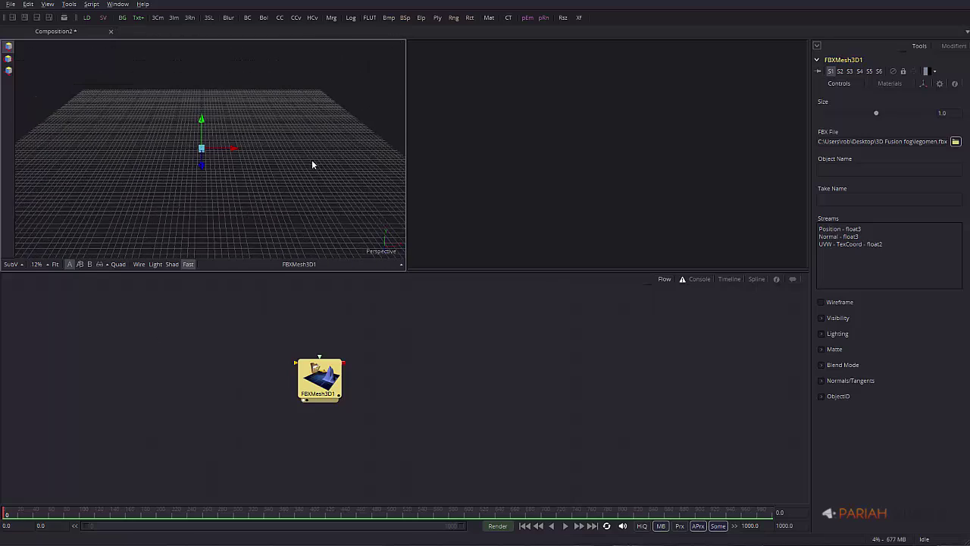
middle_click_drag(312, 160, 263, 148, "ctrl")
mouse_move(225, 119)
middle_mouse_down("alt")
mouse_move(227, 134)
mouse_move(225, 119)
middle_mouse_up("alt")
middle_click_drag(184, 66, 197, 94, "alt")
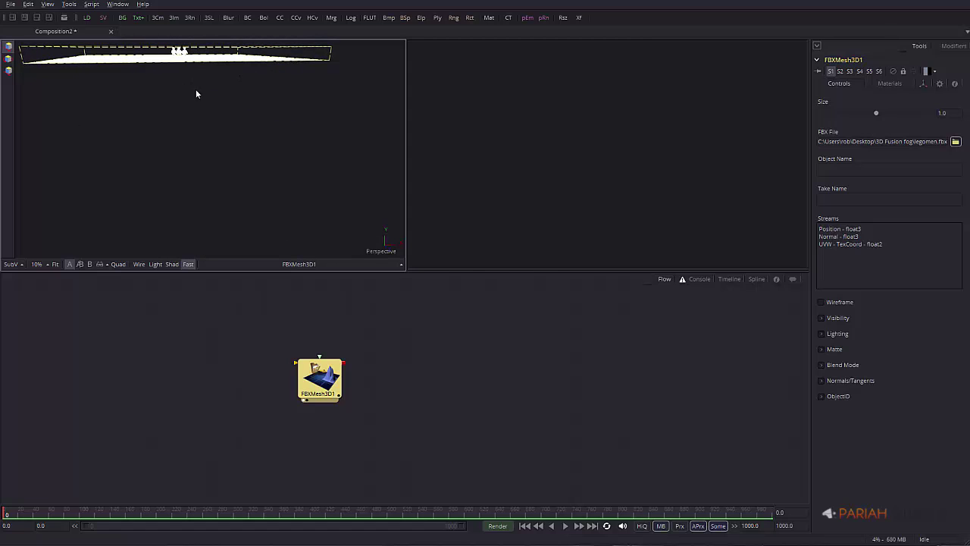
middle_click_drag(256, 123, 219, 157, "alt")
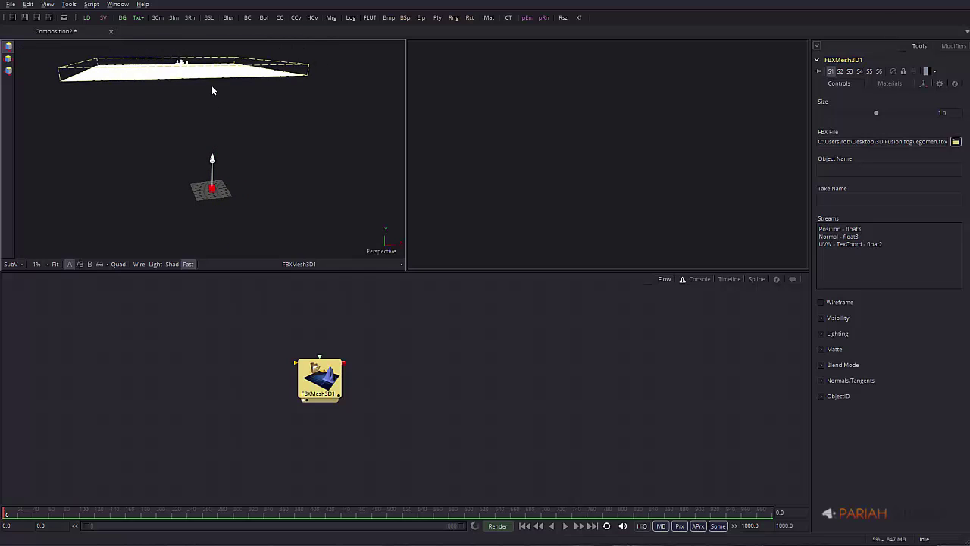
- Lower the legomen mesh along its vertical axis
left_click_drag(212, 161, 213, 97)
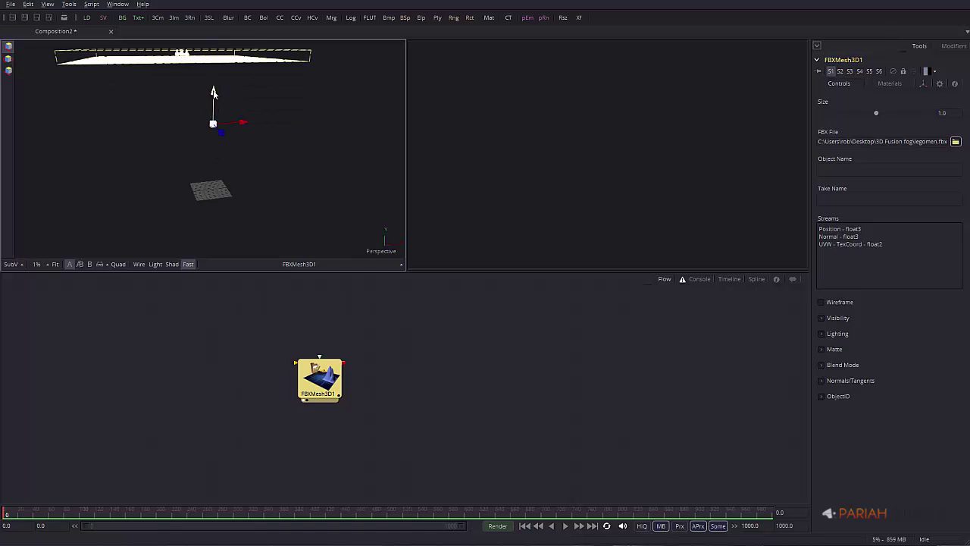
key("ctrl+z")
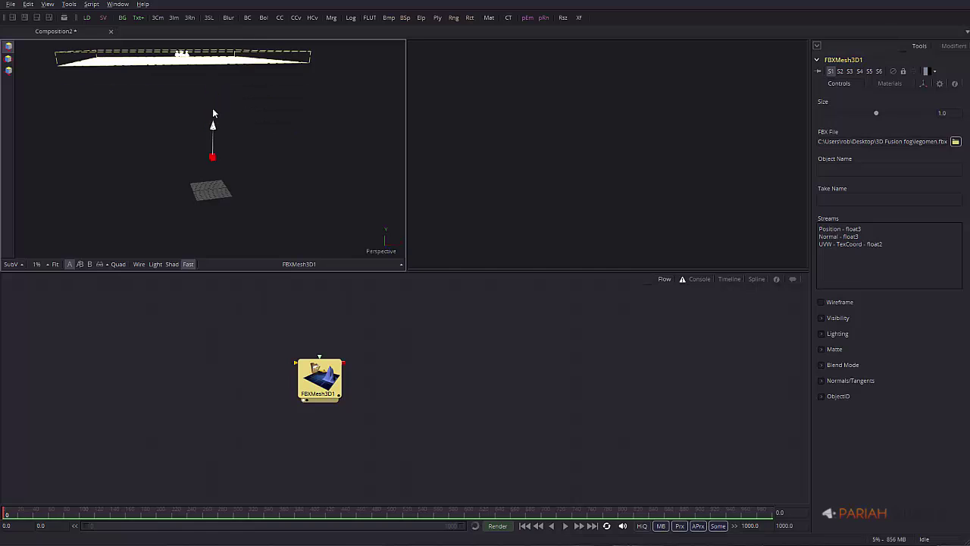
left_click_drag(213, 125, 193, 395)
left_click_drag(190, 459, 169, 225)
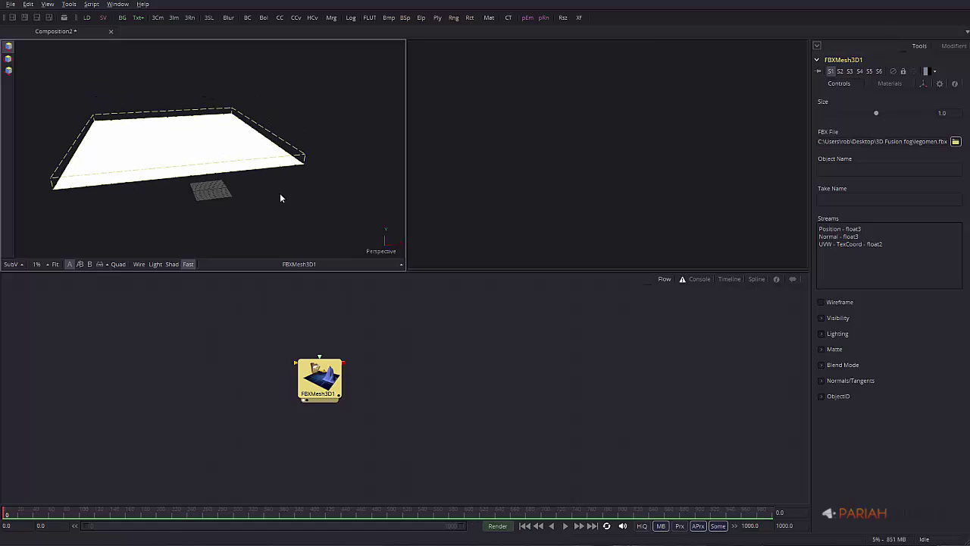
left_click_drag(280, 198, 245, 153)
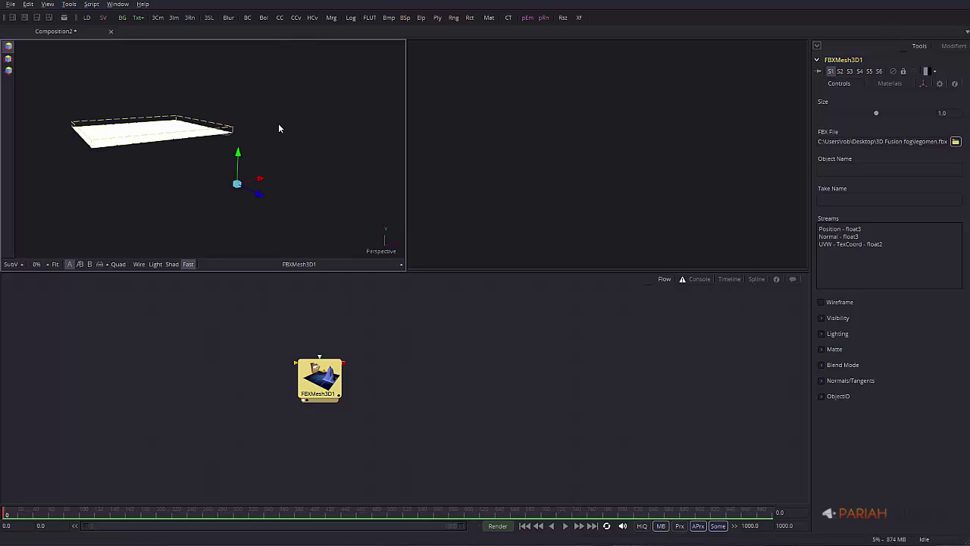
- Move the white slab along its depth axis toward the camera and view it from low down
middle_click_drag(286, 139, 248, 212, "alt")
left_click_drag(249, 214, 250, 217)
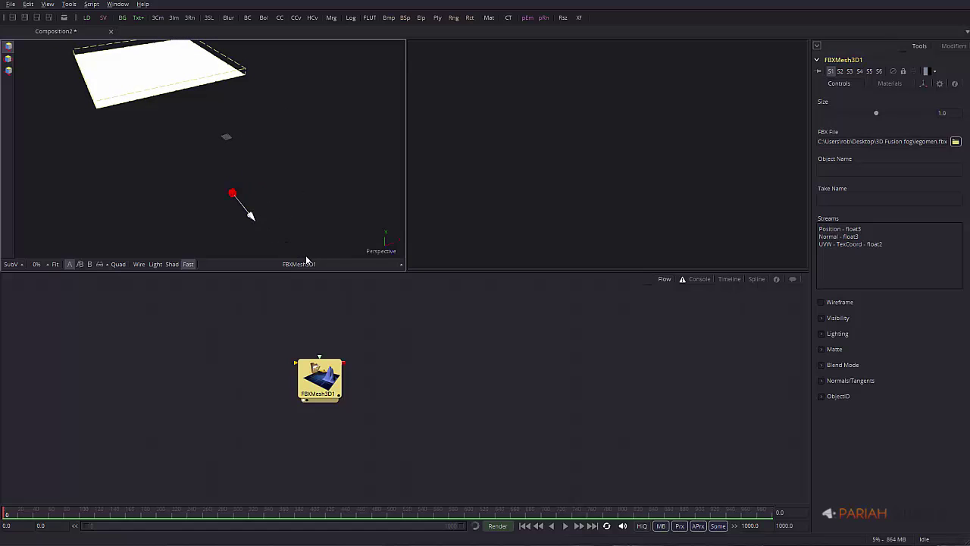
left_click_drag(305, 260, 650, 487)
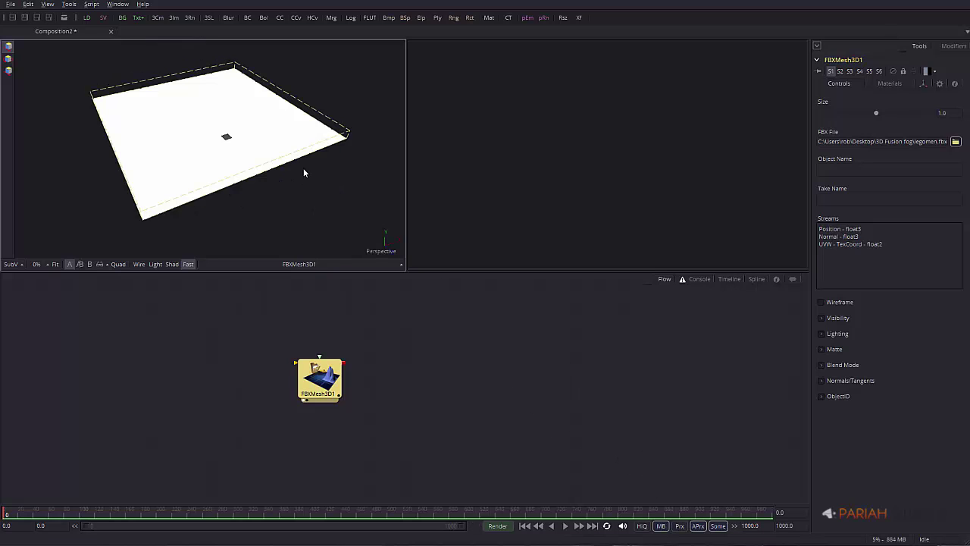
scroll(226, 137, "up", 6)
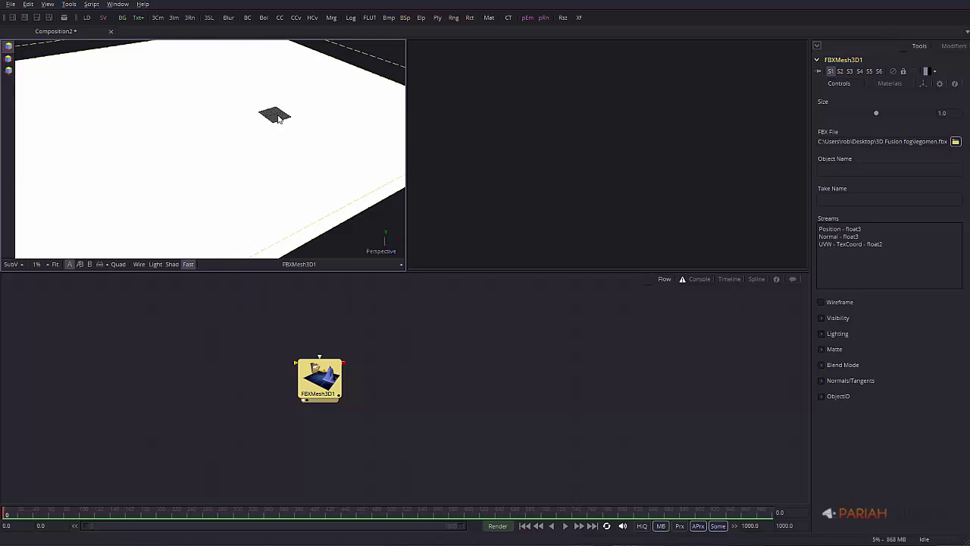
mouse_move(275, 135)
middle_mouse_down("alt")
mouse_move(254, 65)
mouse_move(271, 184)
mouse_move(269, 154)
mouse_move(259, 191)
mouse_move(230, 228)
mouse_move(285, 128)
middle_mouse_up("alt")
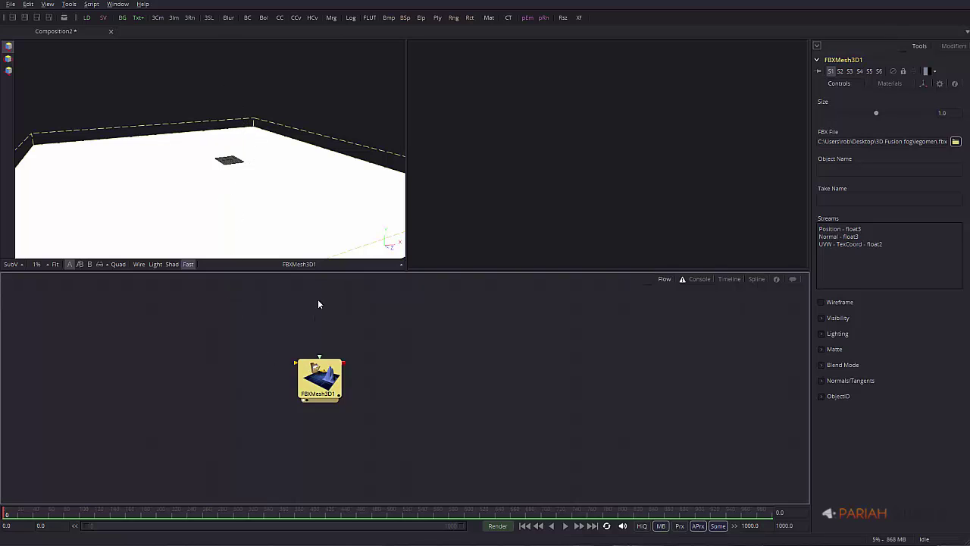
- Add a Merge3D node and connect FBXMesh3D1 into it
right_click(399, 336)
mouse_move(456, 342)
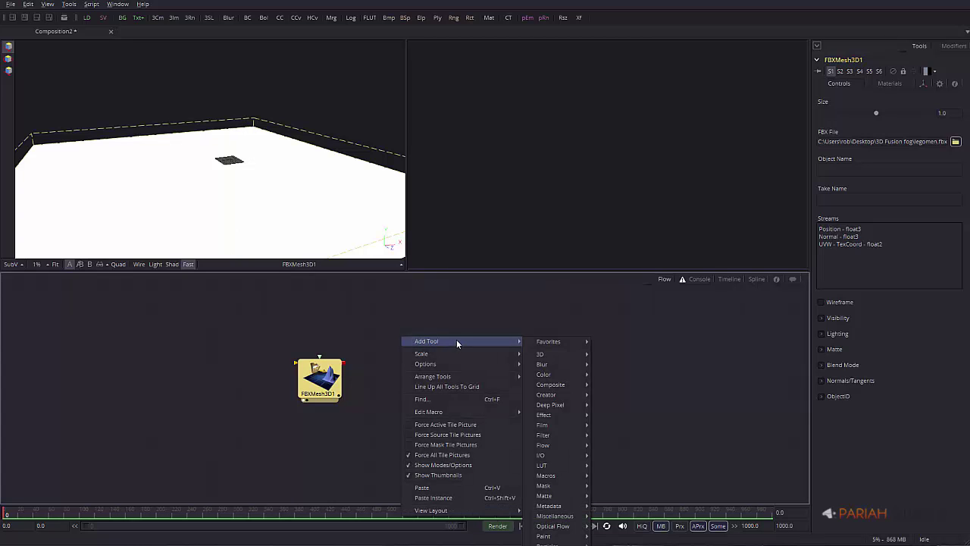
mouse_move(550, 354)
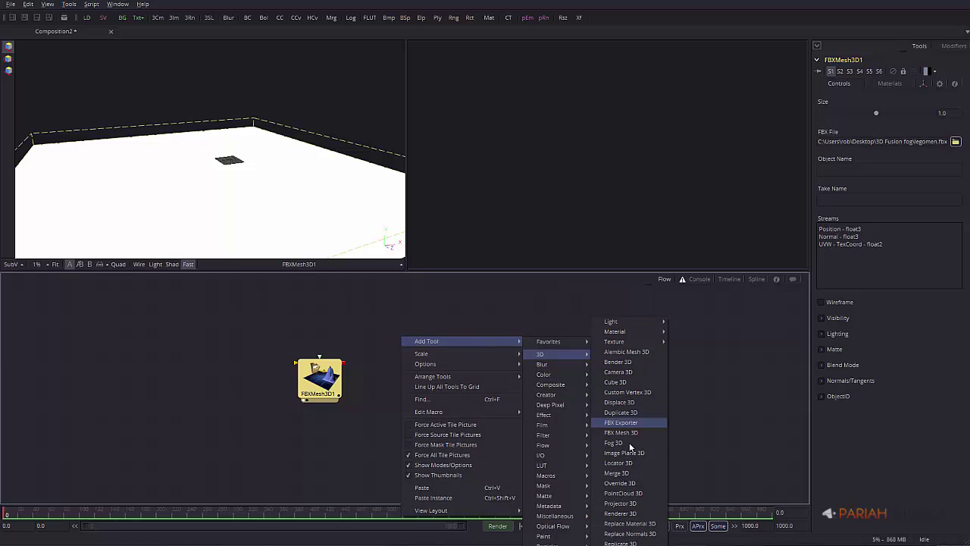
left_click(623, 473)
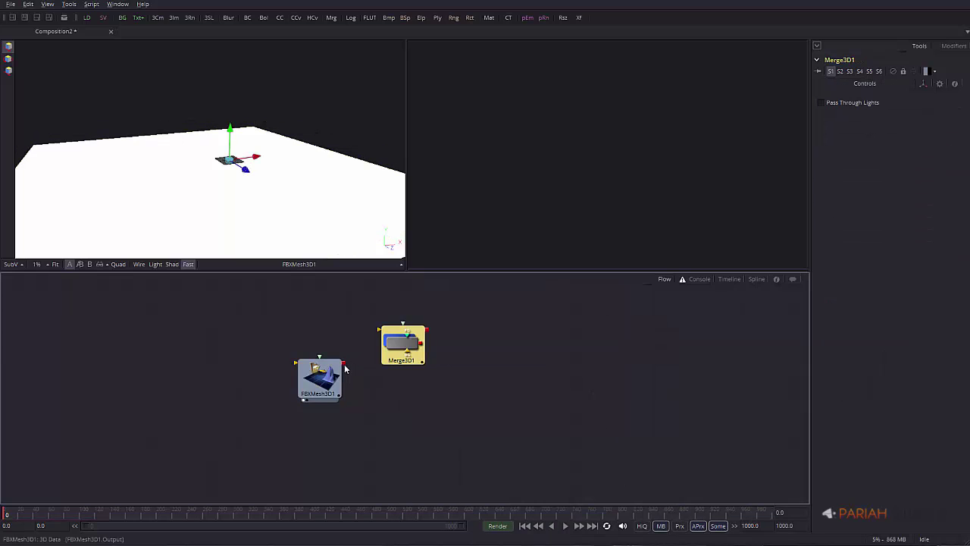
left_click_drag(345, 367, 406, 362)
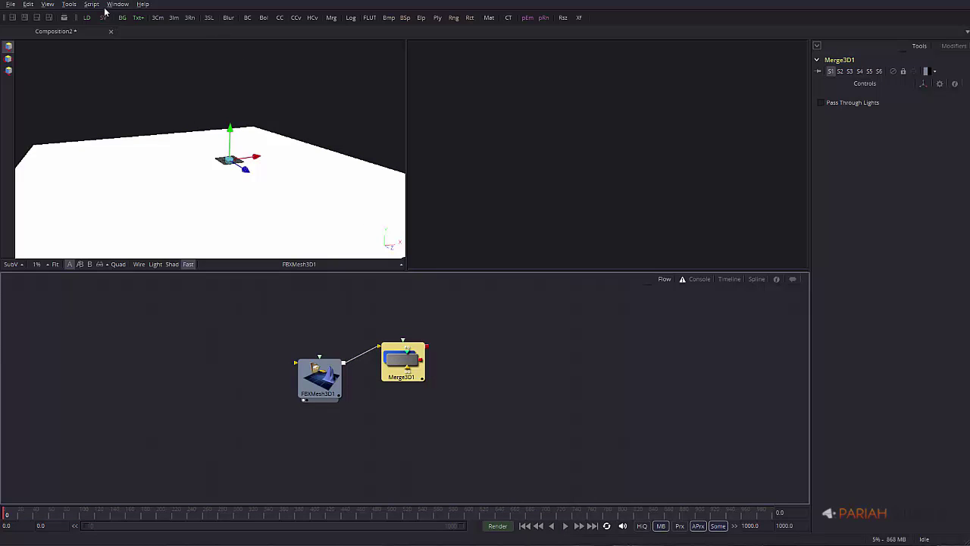
- Add Camera3D1 and Renderer3D1 after Merge3D1 and arrange them in the flow
left_click(158, 19)
left_click(190, 17)
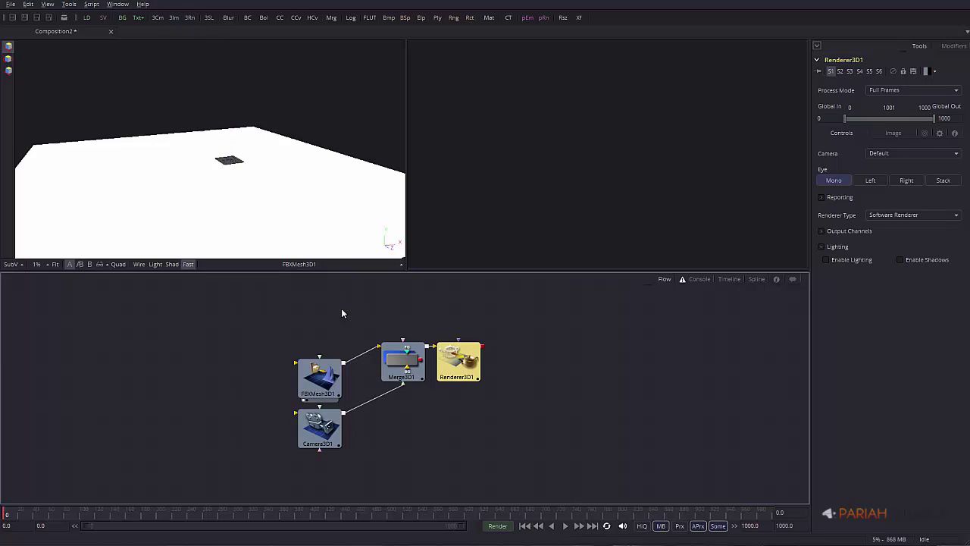
left_click_drag(461, 361, 637, 197)
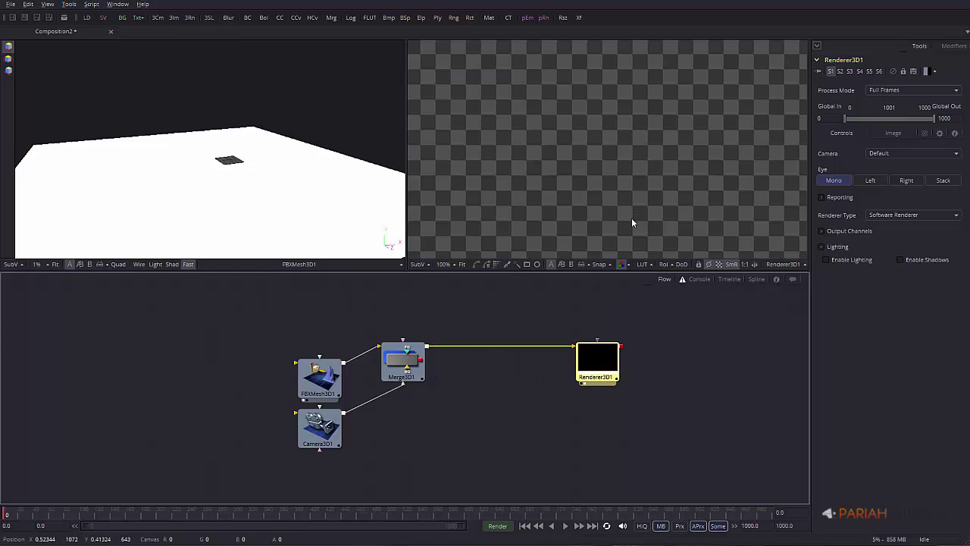
left_click_drag(324, 425, 408, 457)
left_click(408, 457)
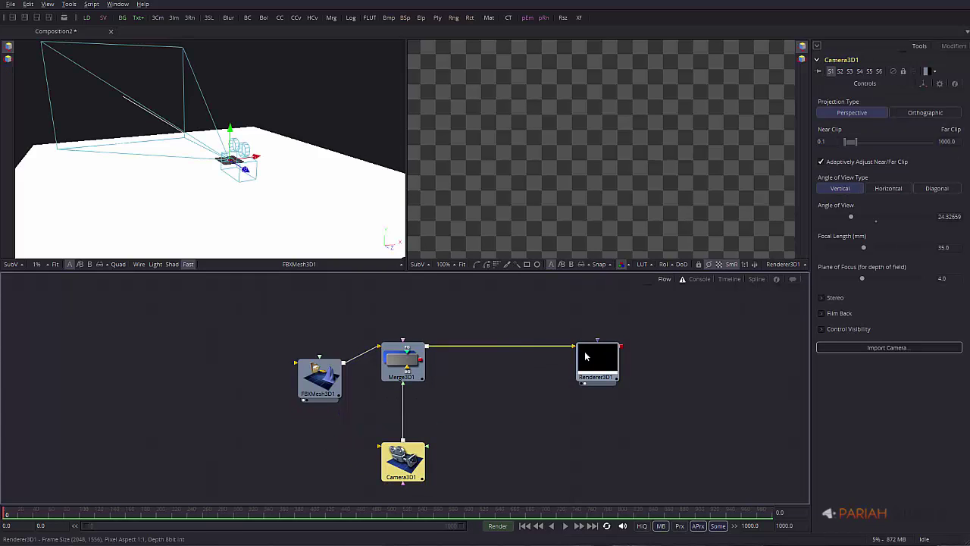
- Turn on lighting and shadows in Renderer3D1
left_click(595, 359)
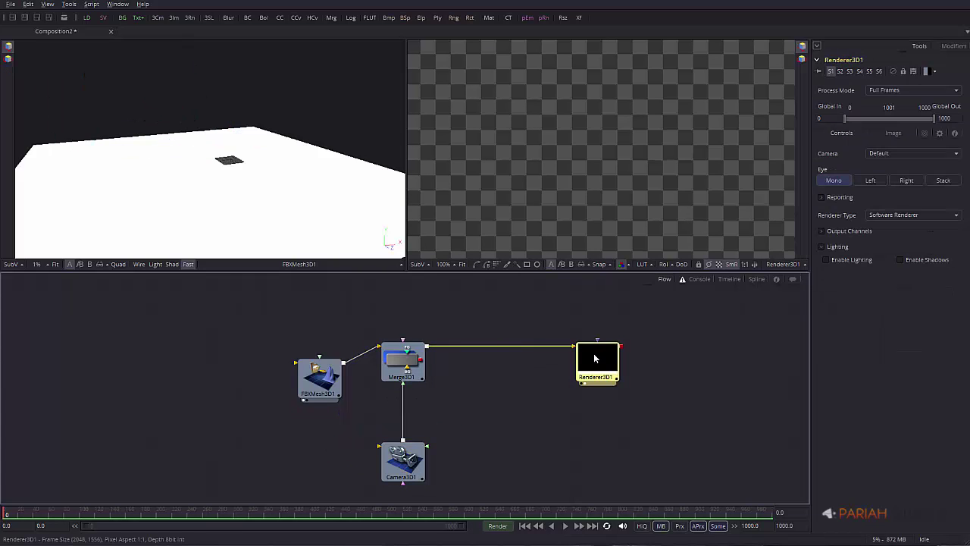
left_click(826, 260)
left_click(900, 260)
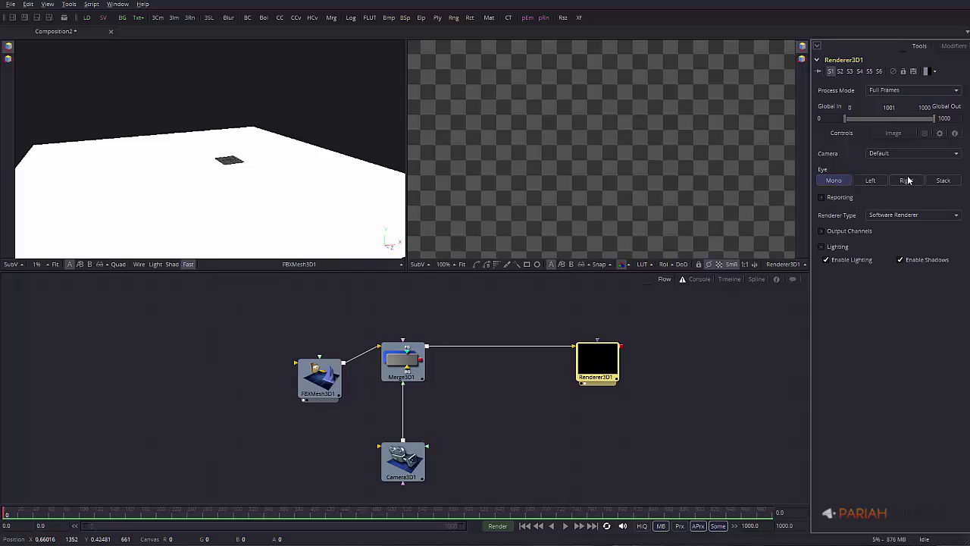
- Switch Renderer Type to OpenGL Renderer, then back to Software Renderer
left_click(894, 215)
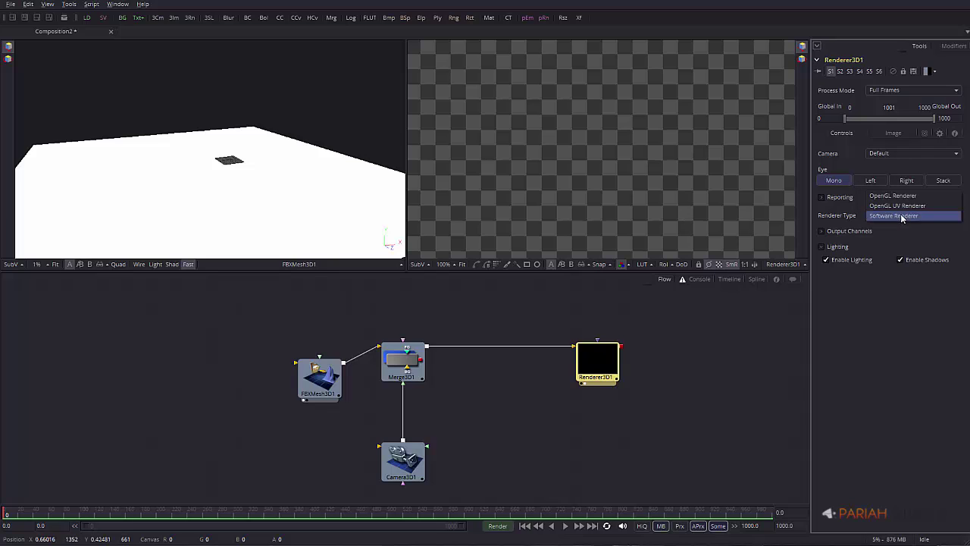
left_click(913, 197)
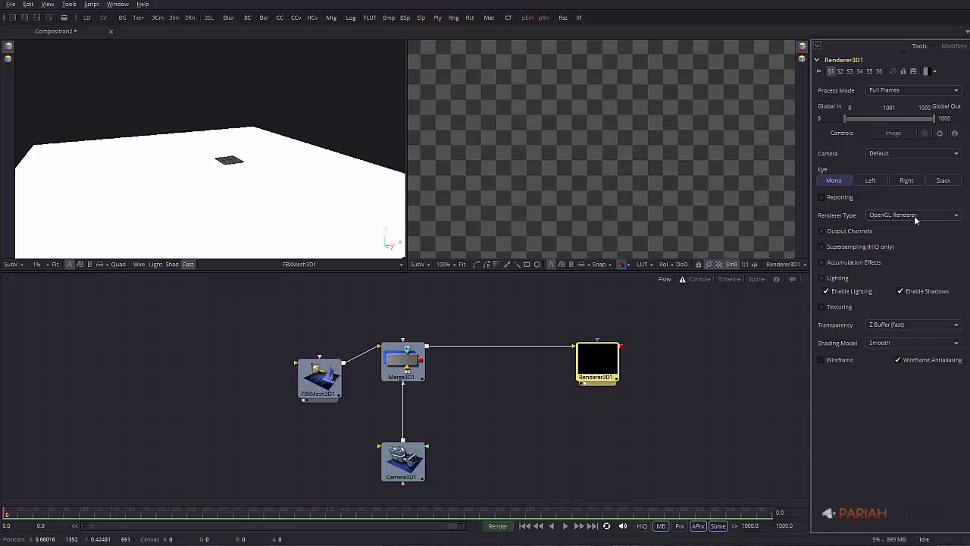
left_click(914, 215)
left_click(909, 235)
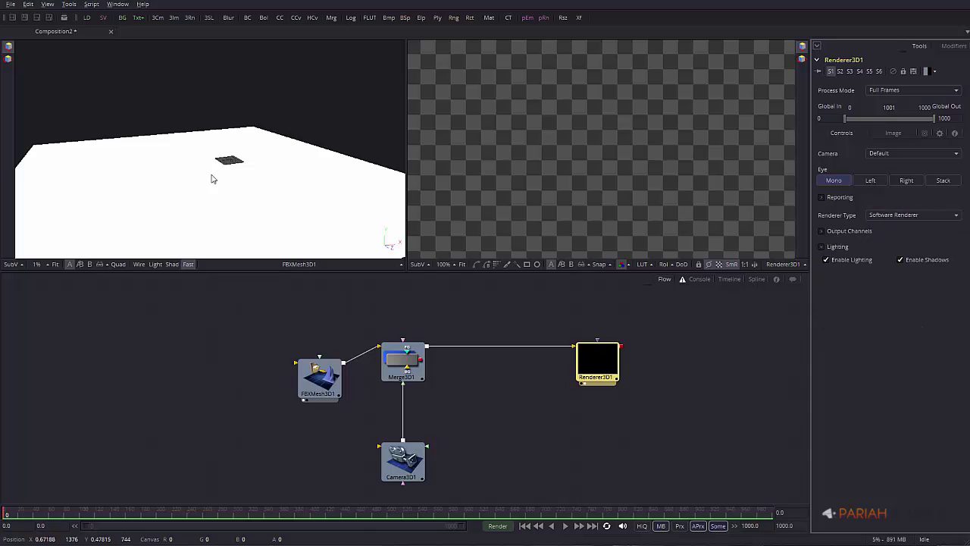
- Enable viewer lighting and zoom, pan and orbit close to the Lego figures
left_click(157, 265)
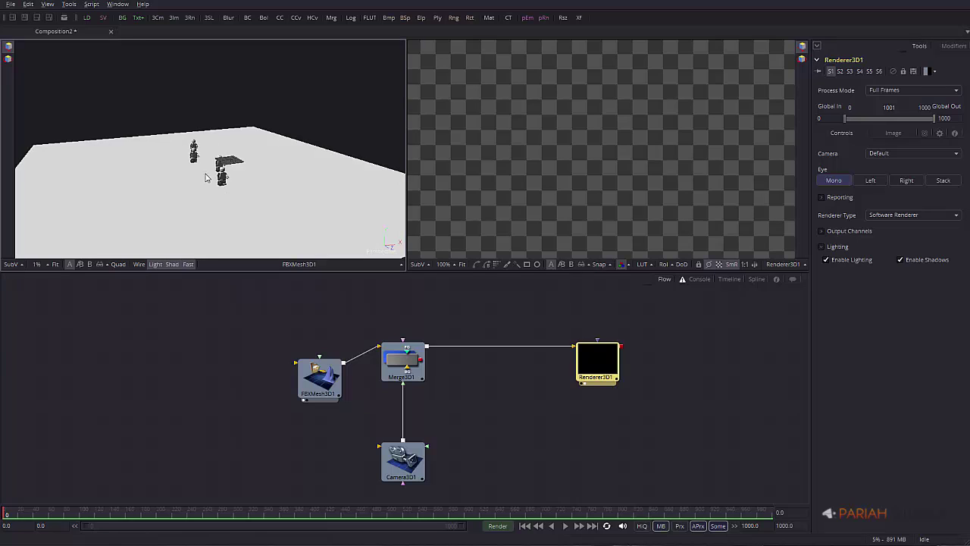
middle_click_drag(205, 178, 466, 94, "ctrl")
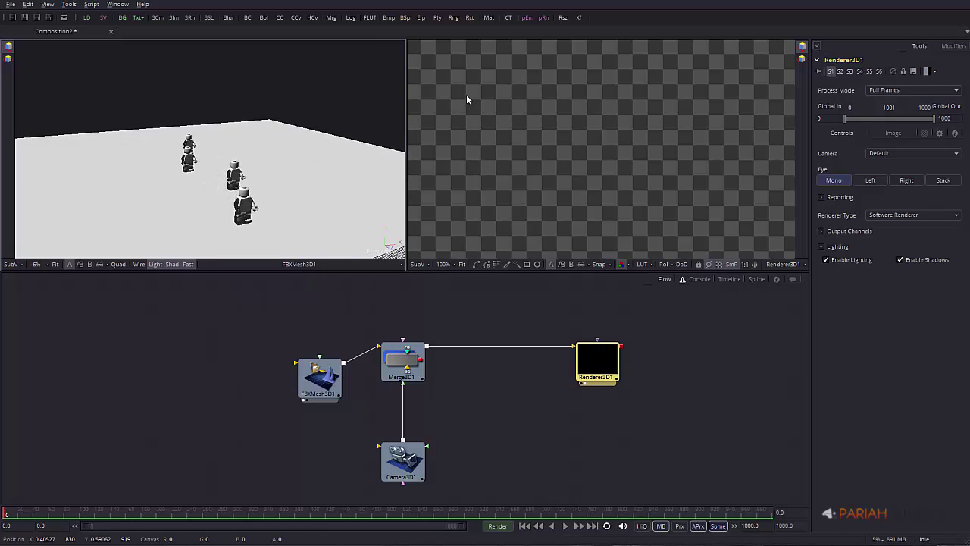
scroll(203, 244, "up", 3)
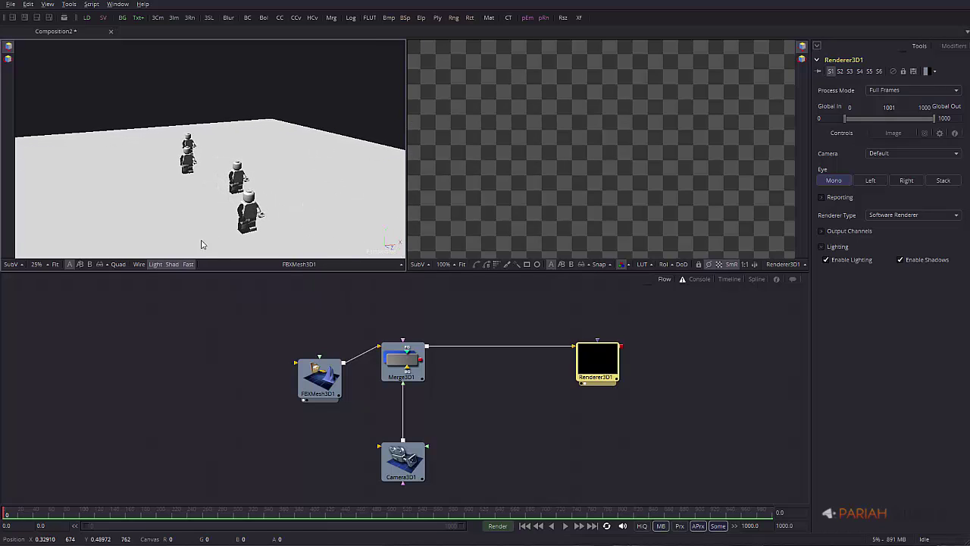
middle_click_drag(237, 233, 272, 154)
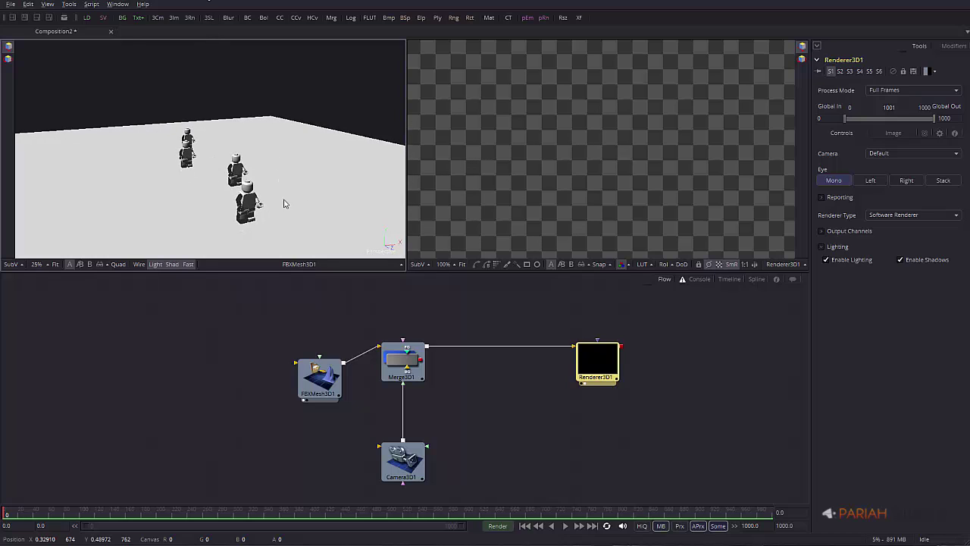
middle_click_drag(287, 204, 280, 166)
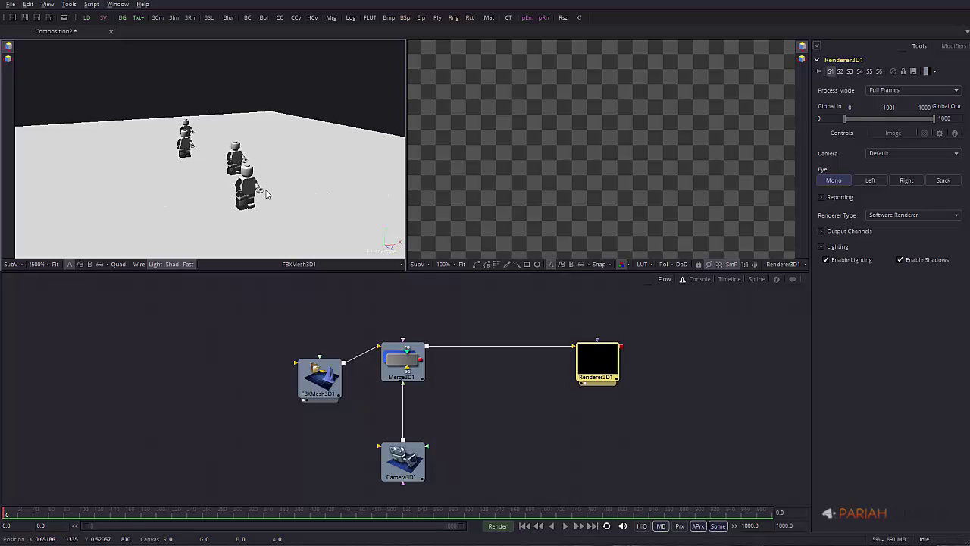
mouse_move(284, 204)
middle_mouse_down("alt")
mouse_move(225, 219)
mouse_move(281, 196)
middle_mouse_up("alt")
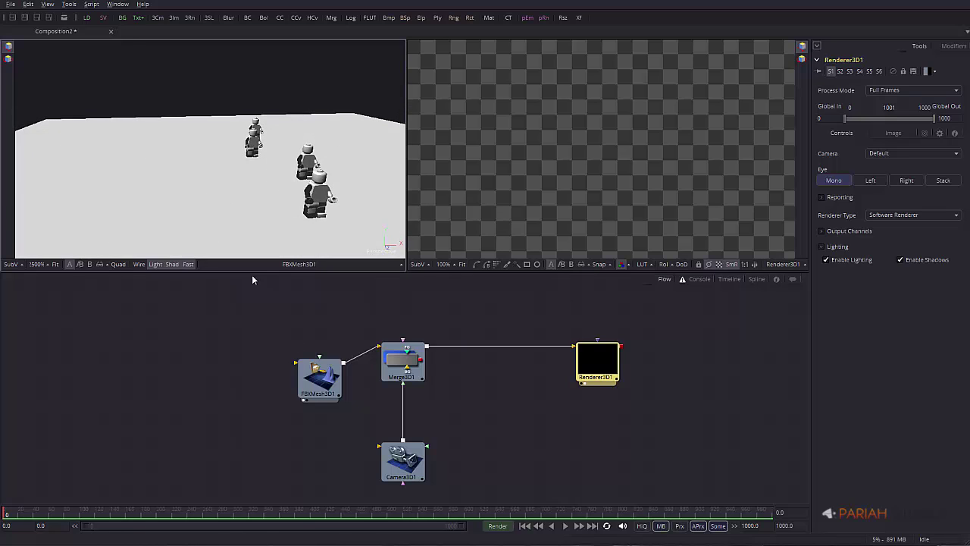
- Show Camera3D1 in the second viewer and lower it in the scene
left_click(389, 449)
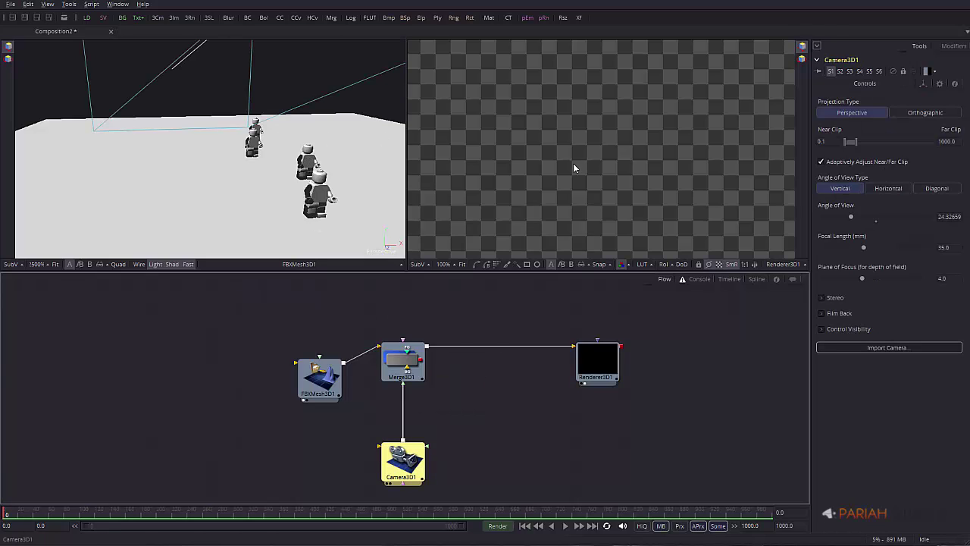
key("2")
left_click_drag(607, 133, 597, 204)
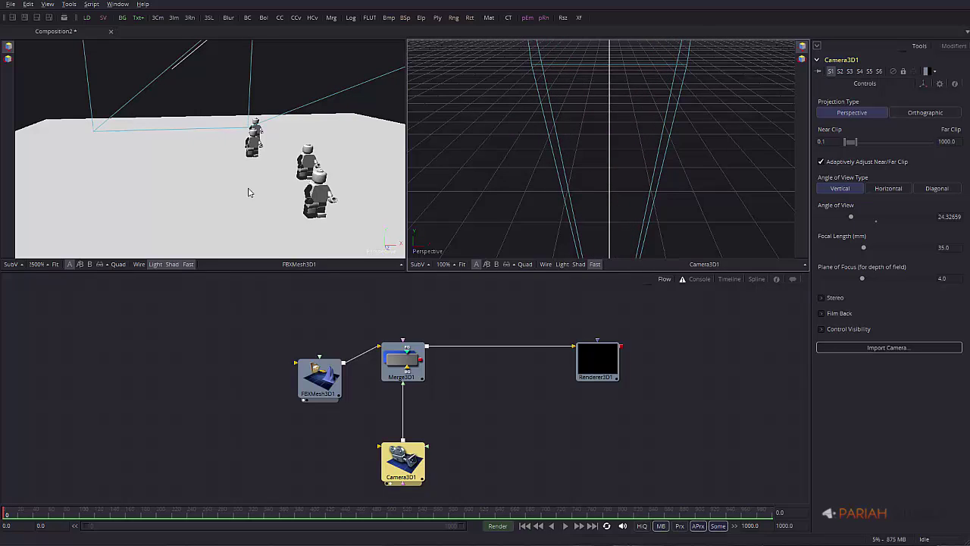
scroll(238, 193, "down", 5)
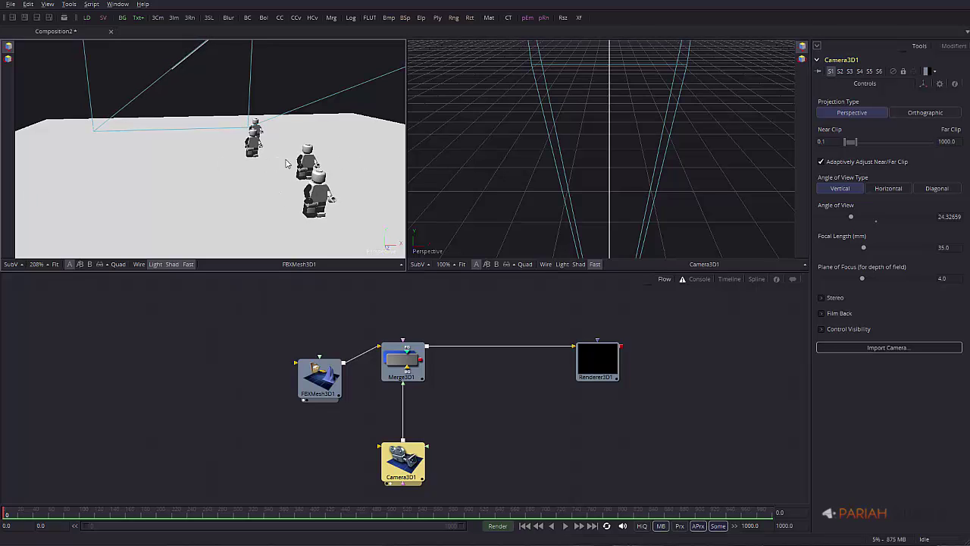
middle_click_drag(335, 152, 250, 112, "alt")
left_click_drag(251, 99, 254, 184)
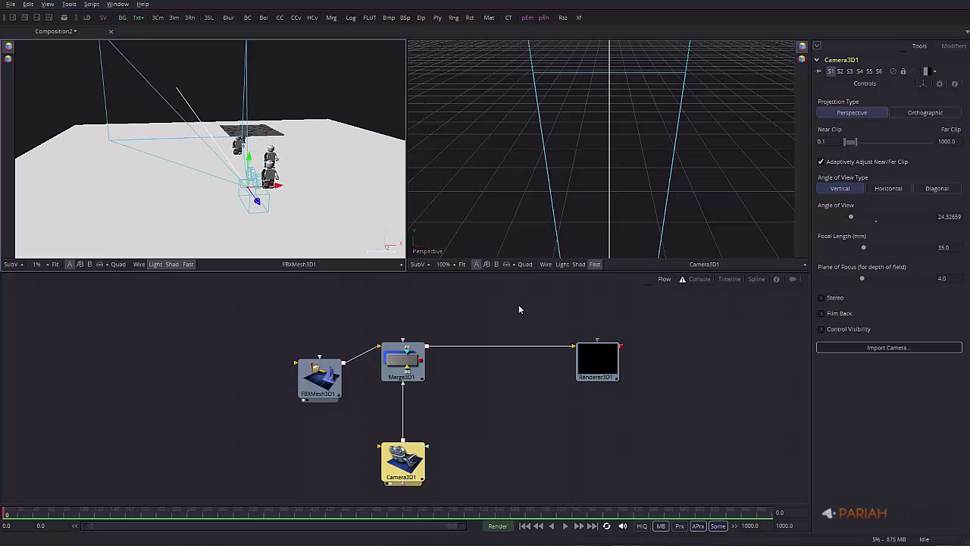
- Set Renderer3D1's camera to Camera3D1 and display its output
left_click_drag(596, 358, 577, 228)
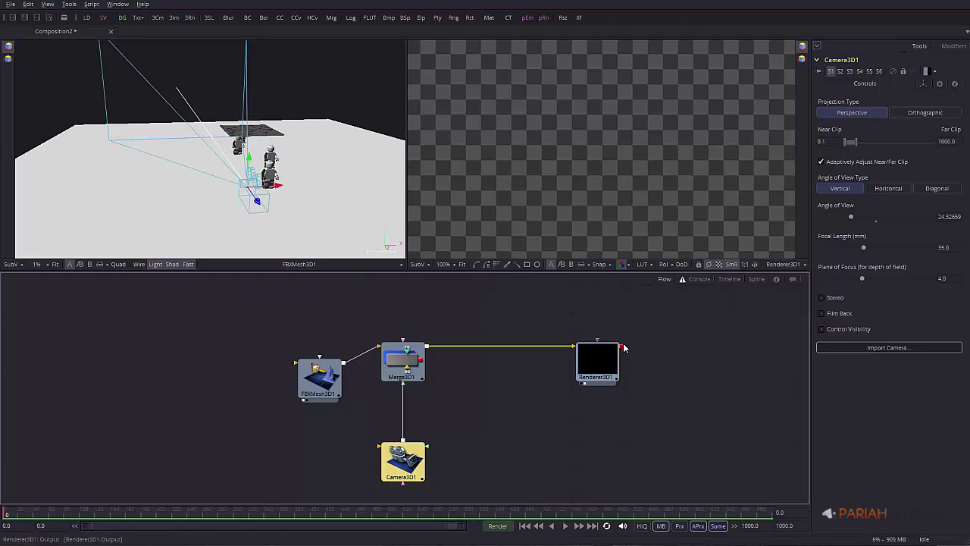
left_click(598, 355)
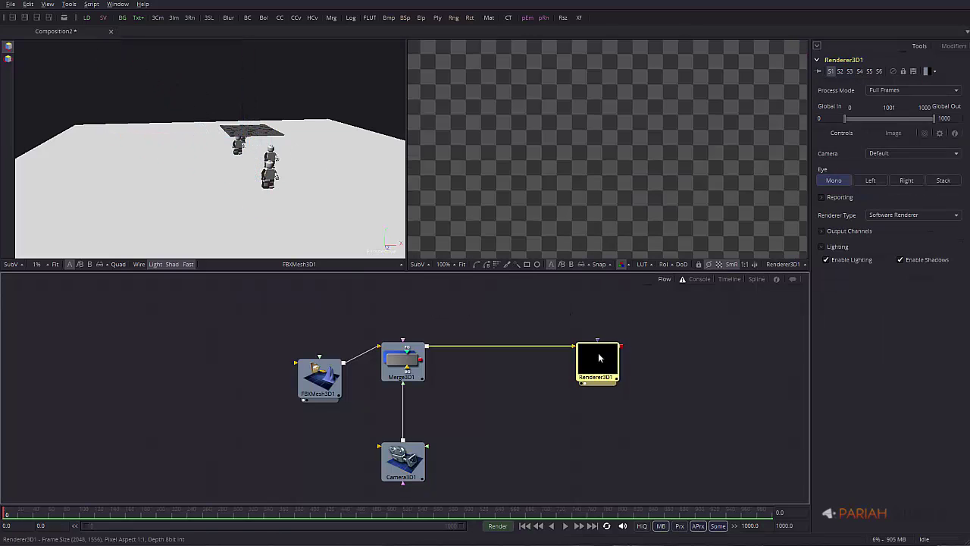
left_click(889, 152)
left_click(890, 163)
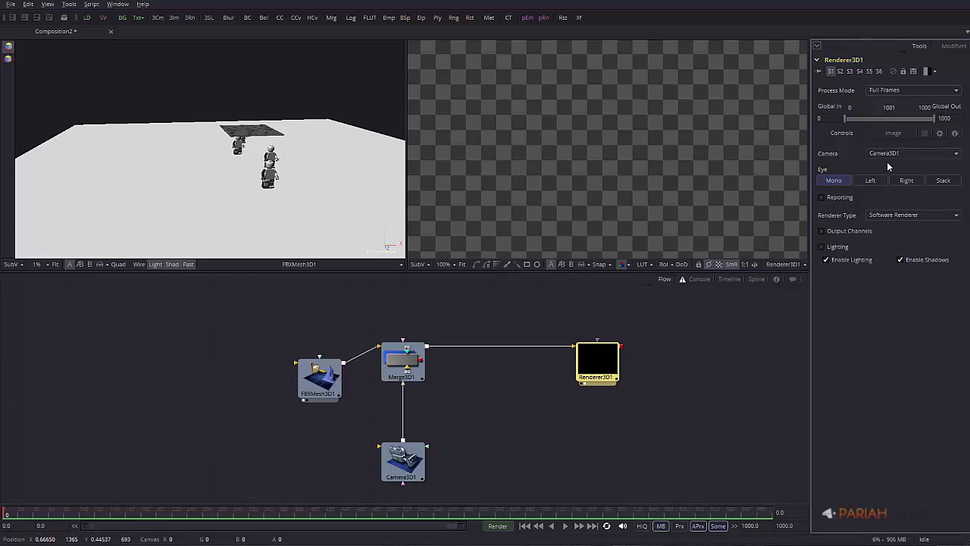
- Rotate Camera3D1 toward the figures and lower its focal length to about 19 mm
left_click(403, 460)
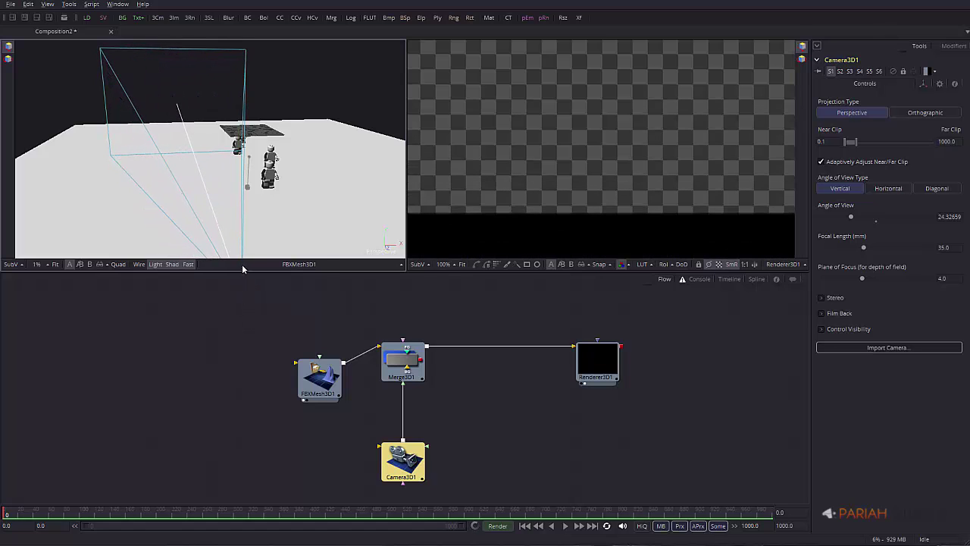
left_click(9, 60)
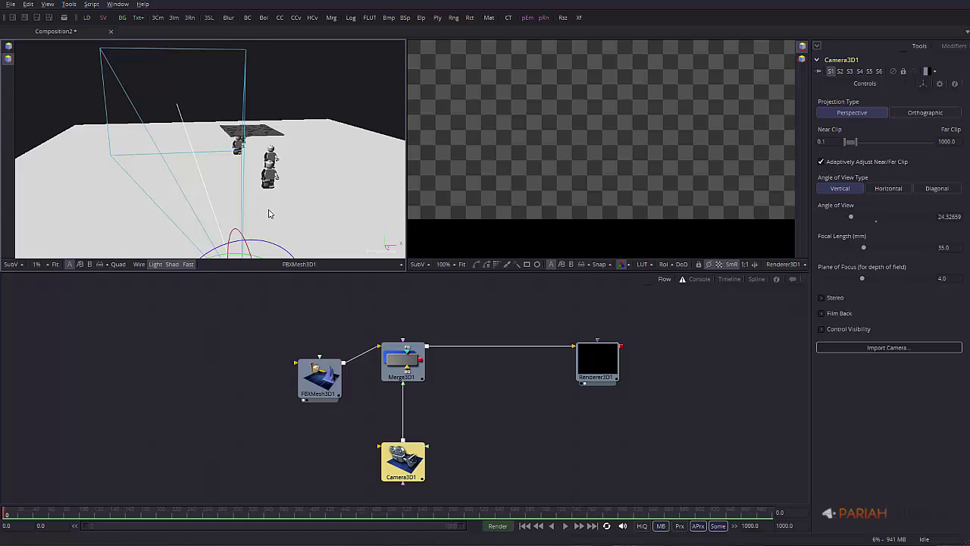
middle_click_drag(268, 214, 291, 245)
left_click_drag(288, 245, 280, 255)
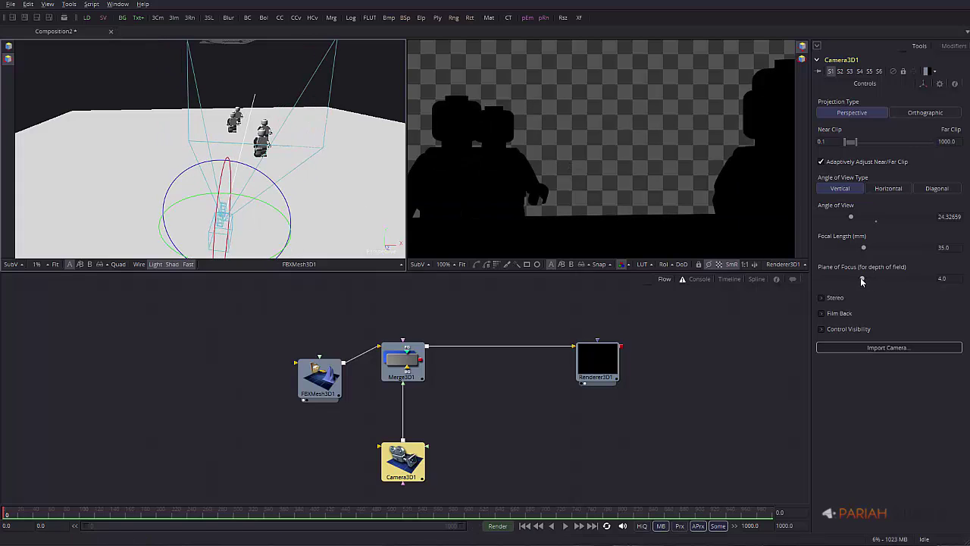
left_click_drag(862, 249, 844, 251)
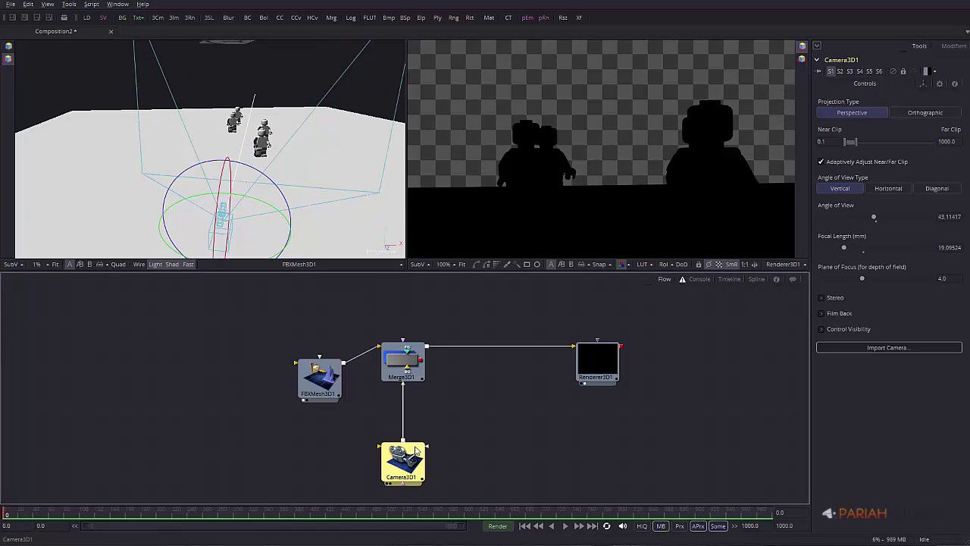
- Set Renderer3D1's image to 1280×720, fit the preview, and raise Camera3D1's focal length to ~43.8 mm
left_click(597, 360)
left_click(892, 134)
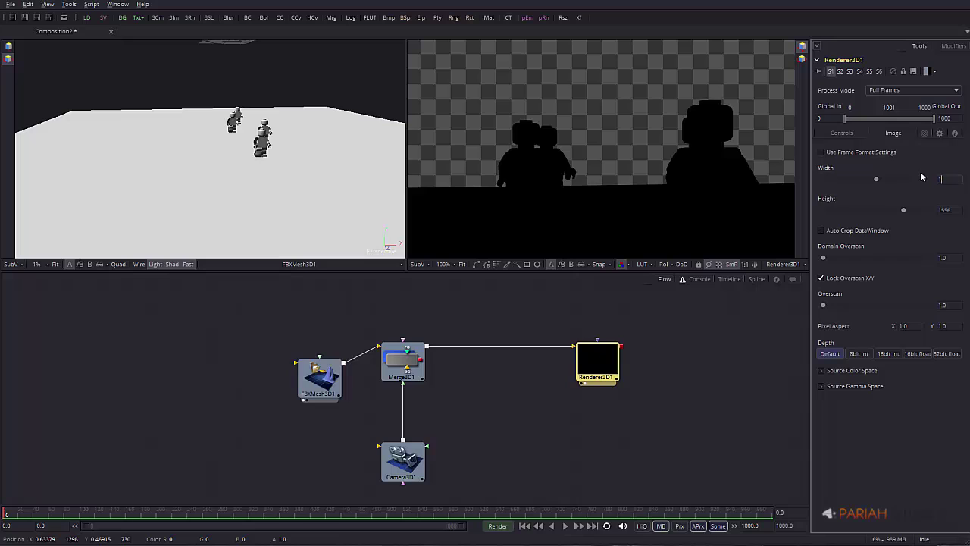
key("Tab")
type("720")
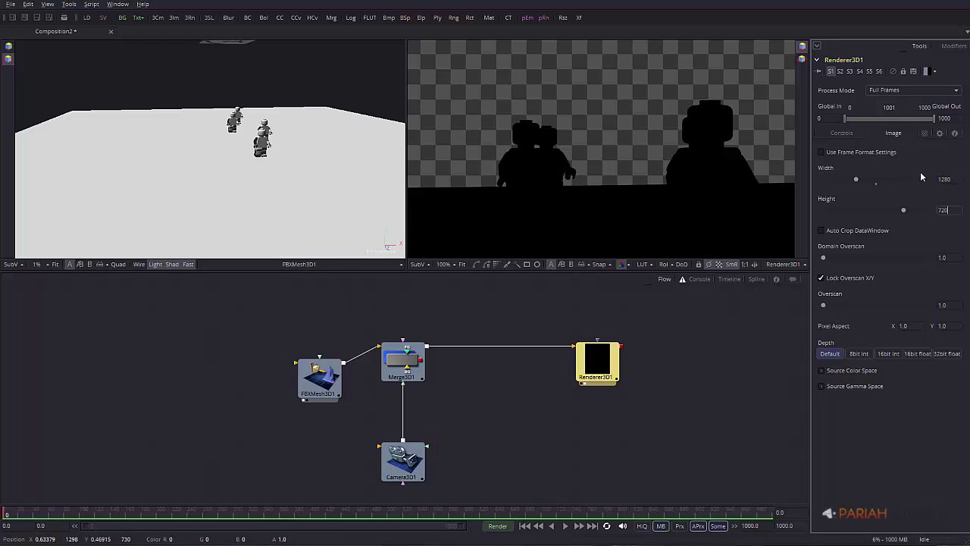
key("Tab")
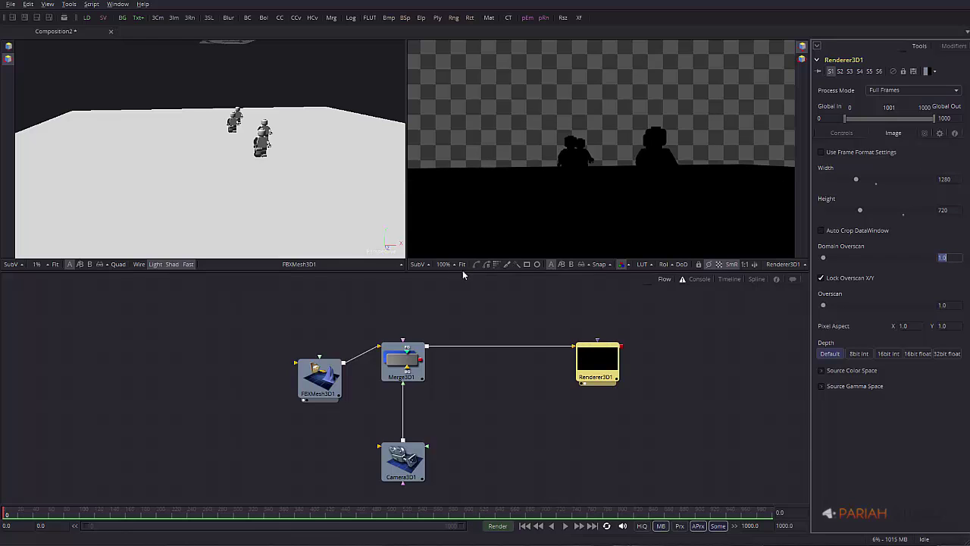
left_click(461, 264)
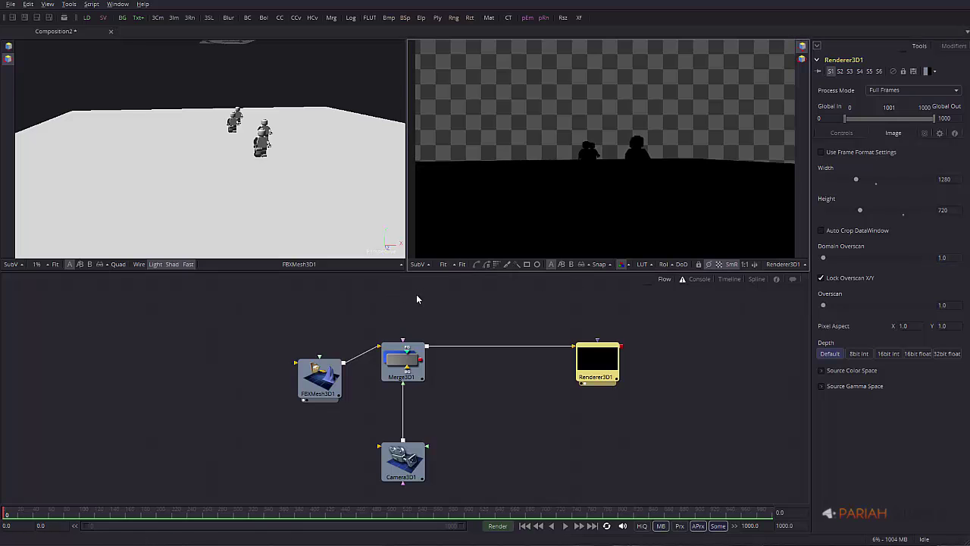
left_click(403, 458)
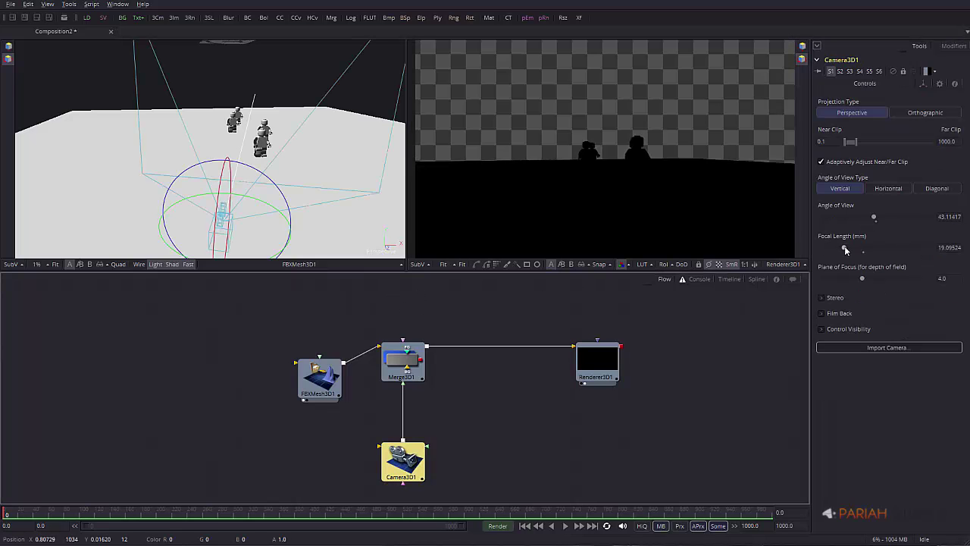
left_click_drag(845, 250, 875, 242)
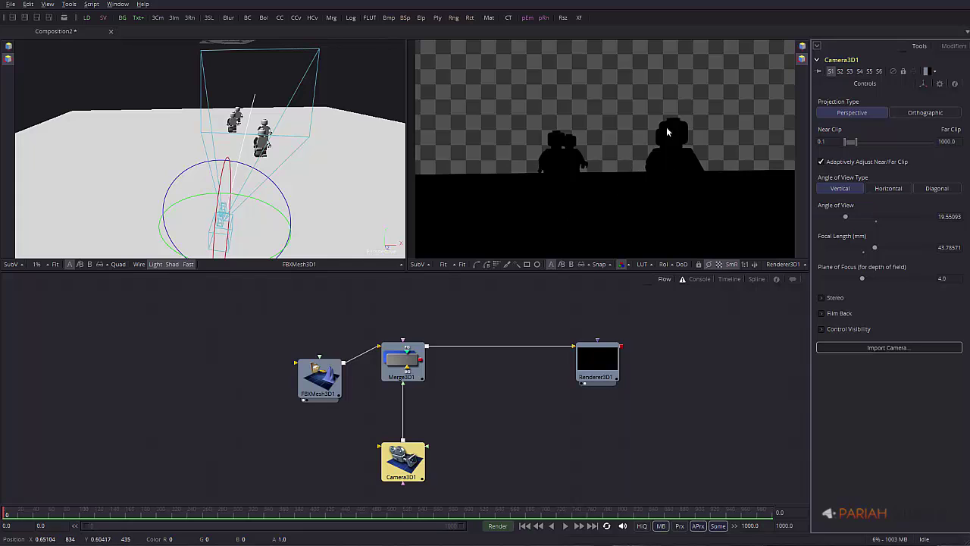
- Add SpotLight1, delete the auto-created Merge3D2, and wire SpotLight1 into Merge3D1
left_click(210, 18)
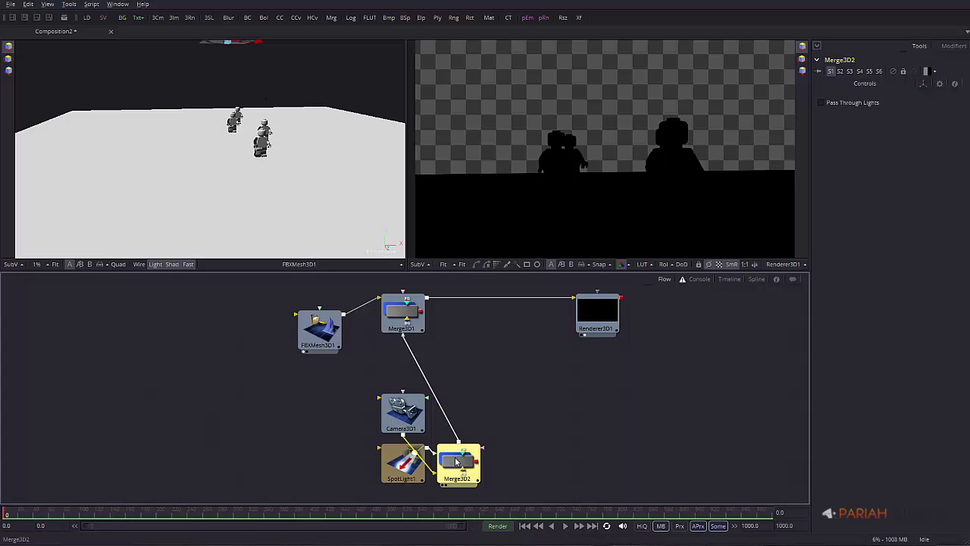
key("Delete")
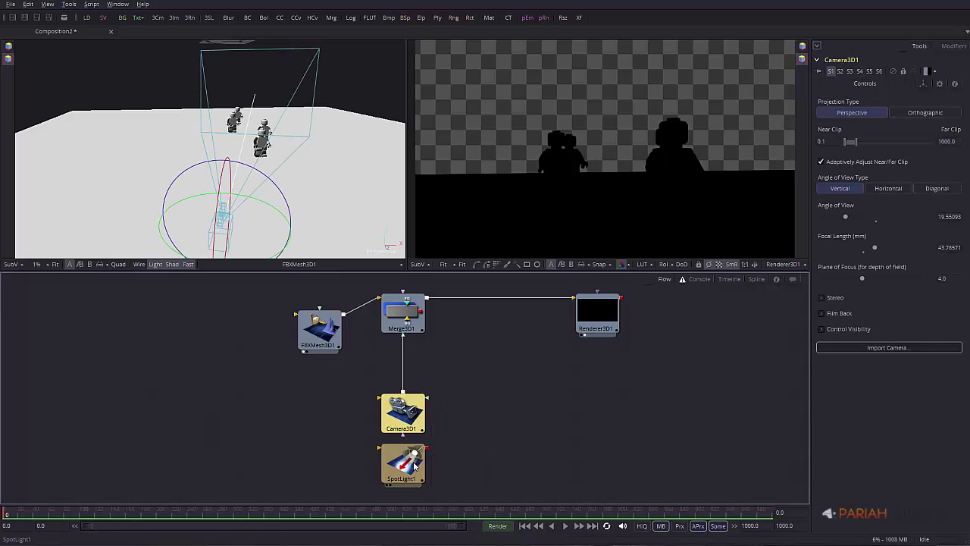
left_click(410, 464)
left_click_drag(403, 461, 485, 340)
middle_click_drag(430, 368, 414, 485)
left_click_drag(502, 445, 364, 310)
left_click(363, 309)
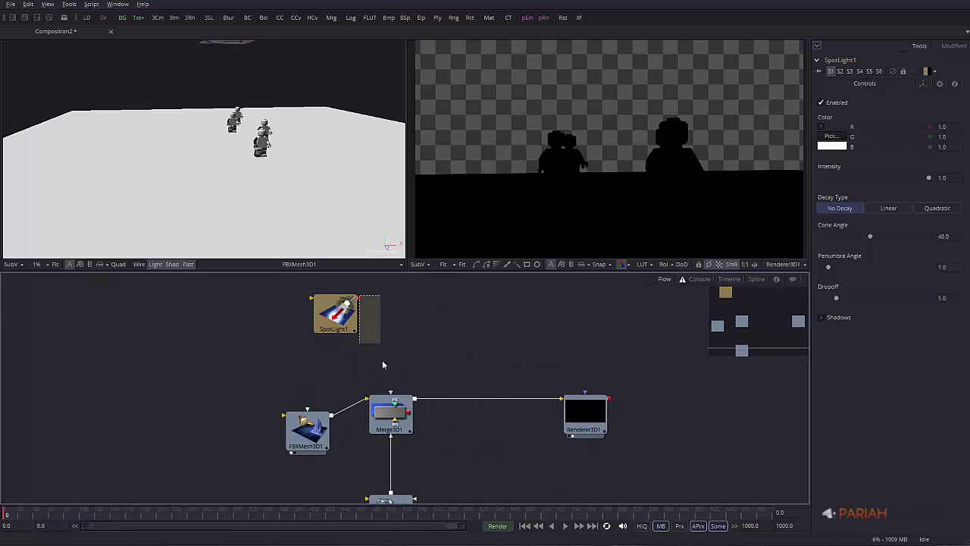
left_click_drag(361, 300, 388, 412)
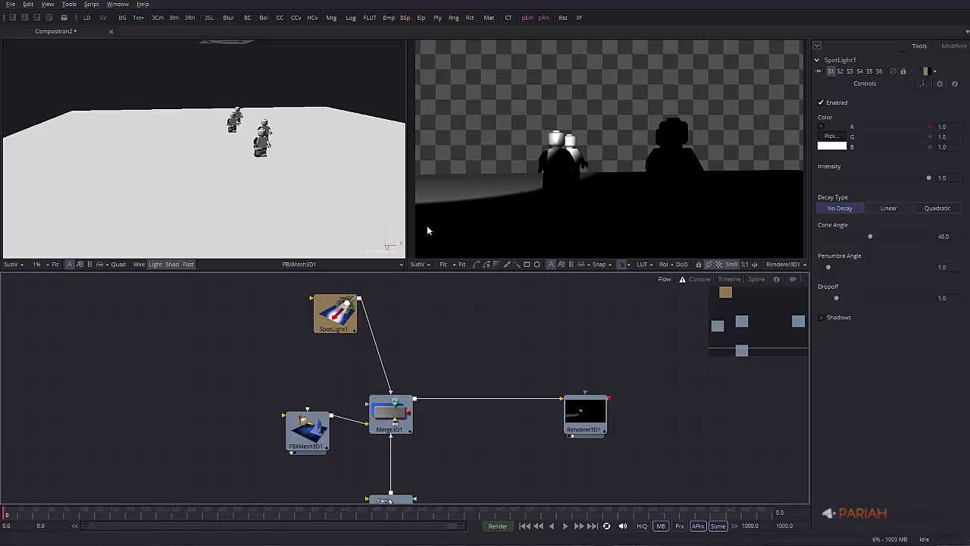
- Lower SpotLight1 and rotate it to aim at the foreground Lego figure
left_click(352, 304)
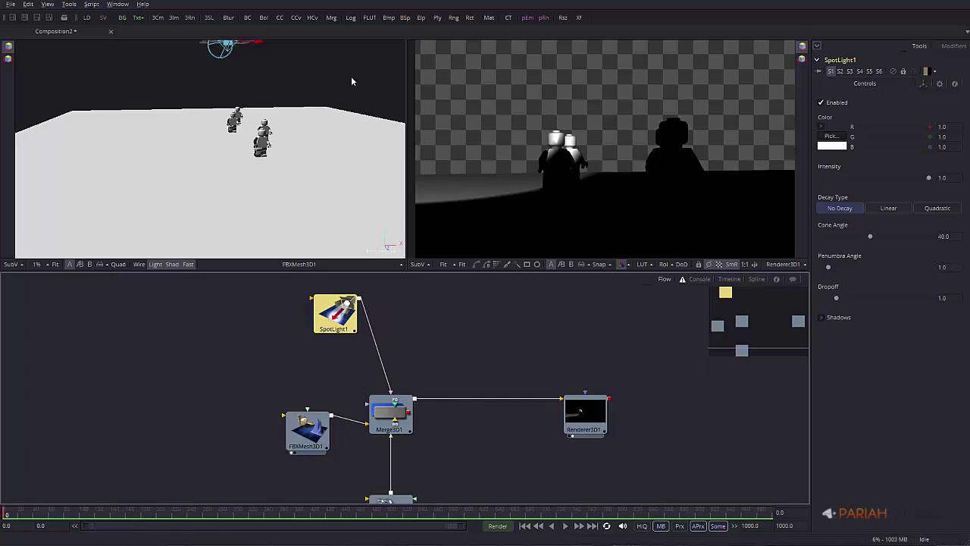
middle_click_drag(267, 86, 236, 92)
left_click_drag(226, 74, 226, 121)
left_click(8, 58)
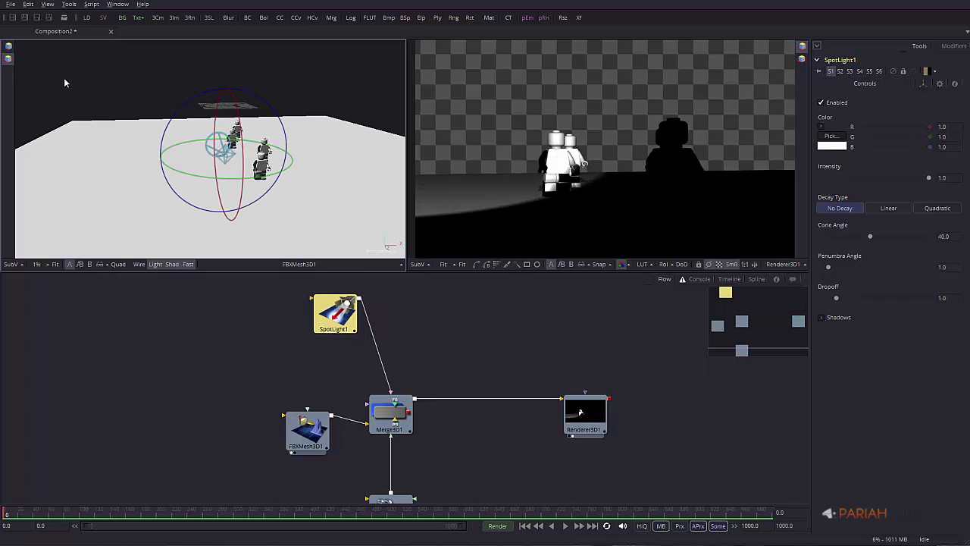
left_click_drag(288, 169, 267, 179)
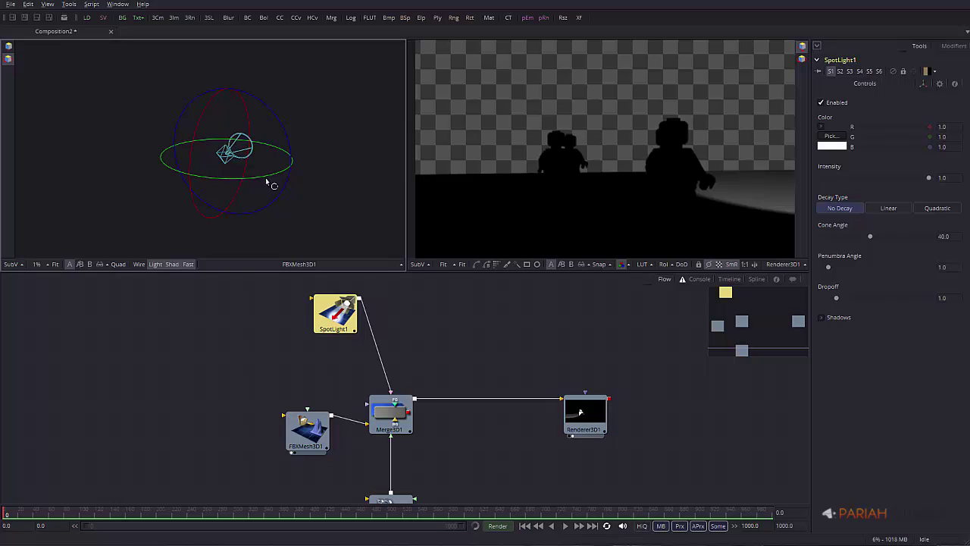
left_click_drag(203, 119, 224, 98)
left_click_drag(204, 163, 310, 173)
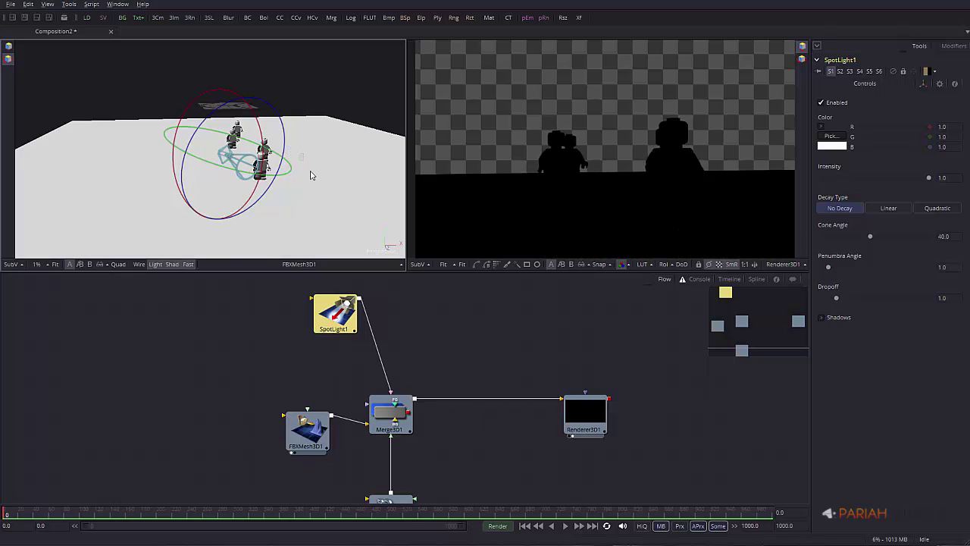
- Move the spotlight left toward the figures and widen its penumbra angle to about 14.57
left_click(303, 164)
middle_click_drag(303, 164, 276, 158, "alt")
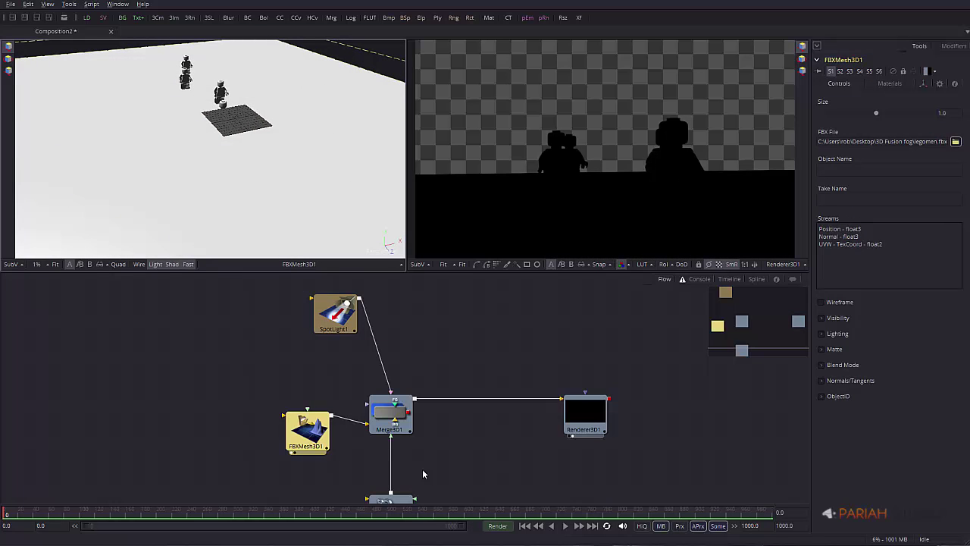
left_click(350, 319)
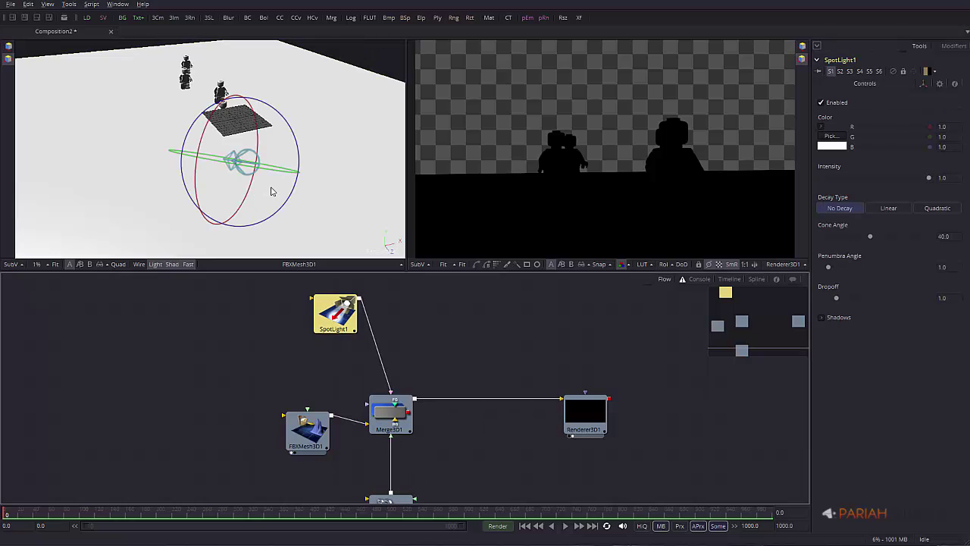
middle_click_drag(271, 192, 288, 210, "alt")
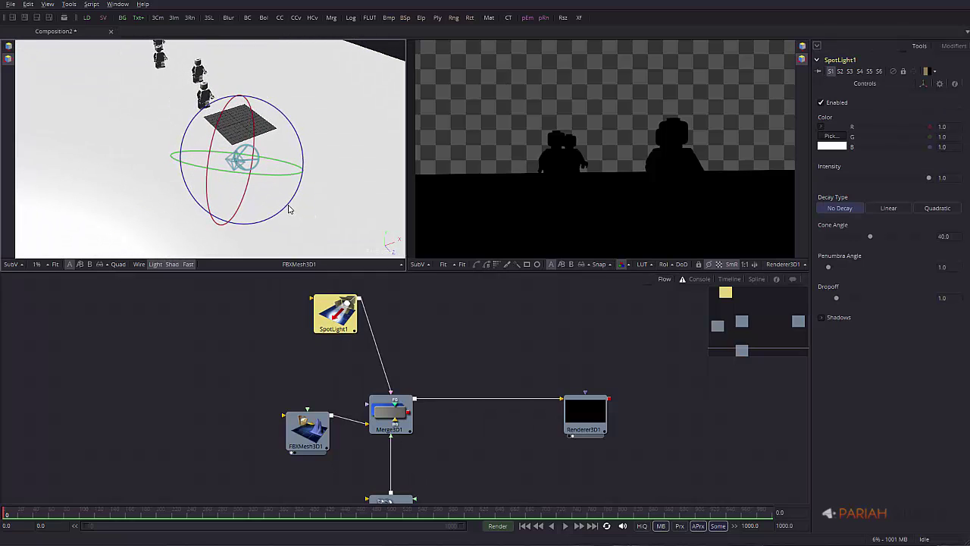
left_click(8, 47)
left_click_drag(267, 168, 164, 152)
left_click_drag(137, 115, 140, 71)
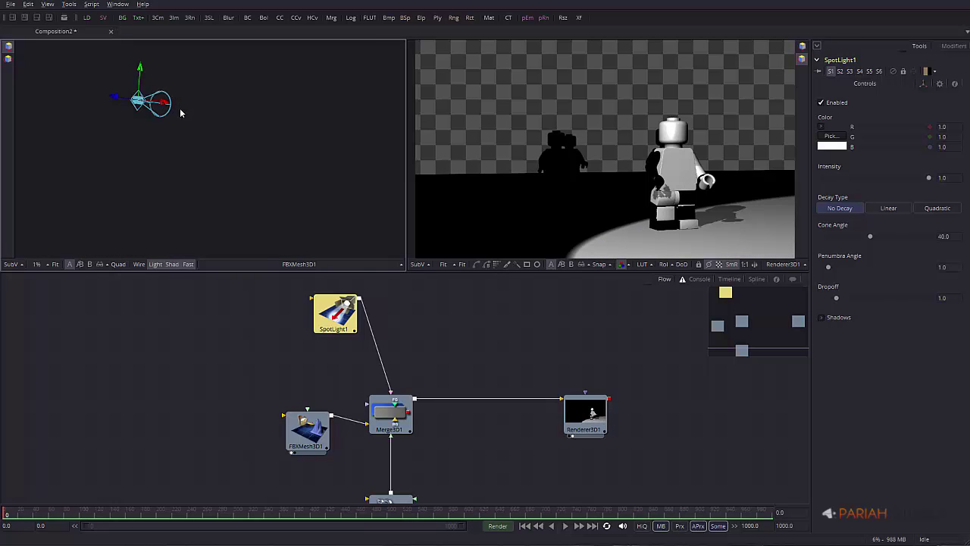
left_click_drag(162, 104, 102, 115)
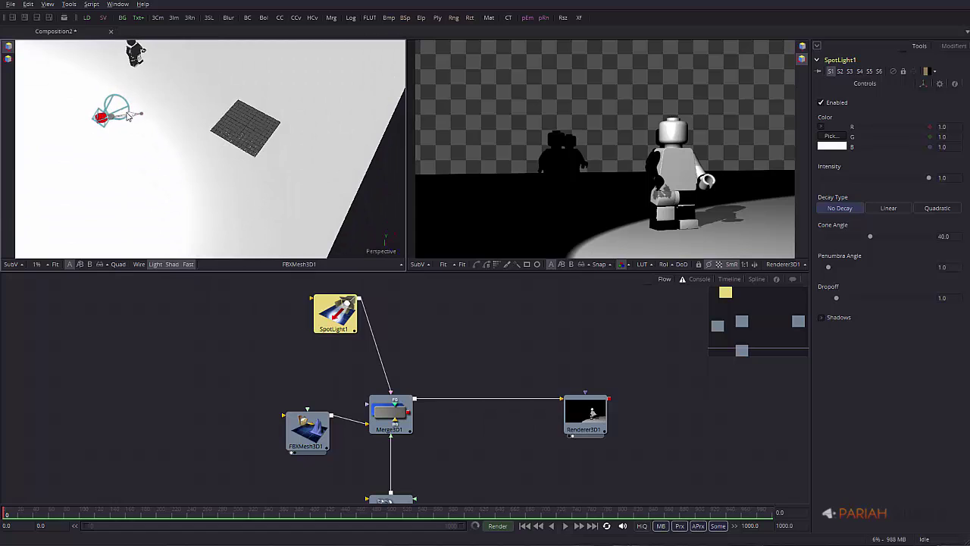
middle_click_drag(156, 119, 278, 201, "alt")
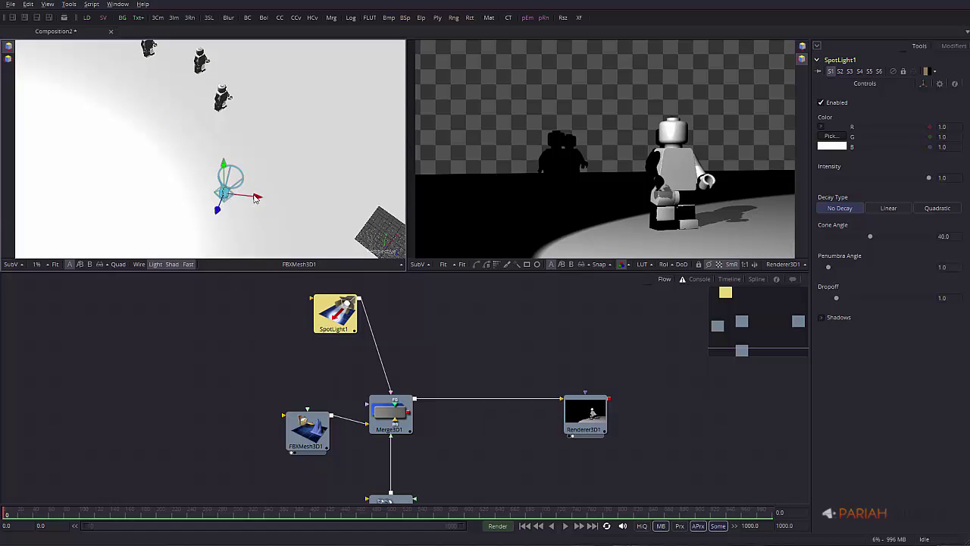
left_click_drag(256, 198, 114, 114)
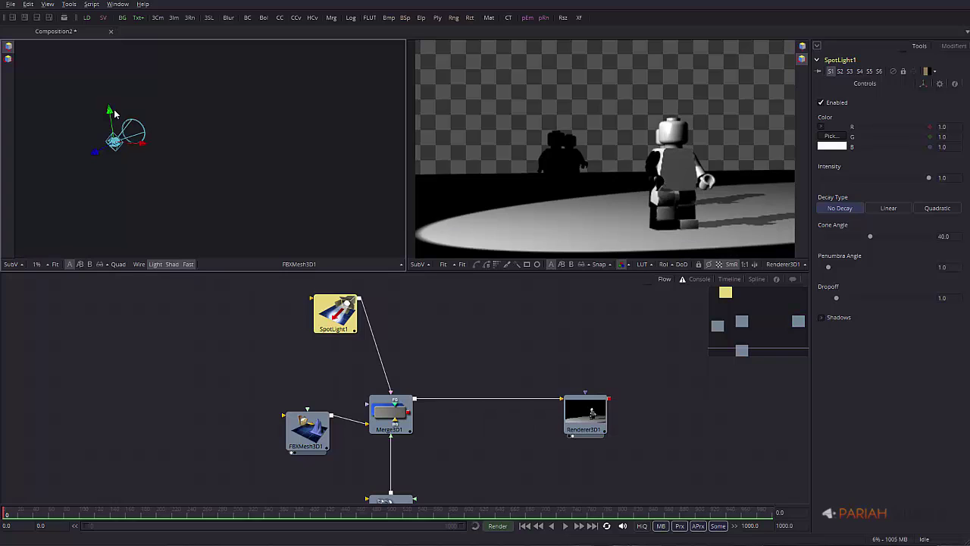
left_click_drag(828, 267, 887, 275)
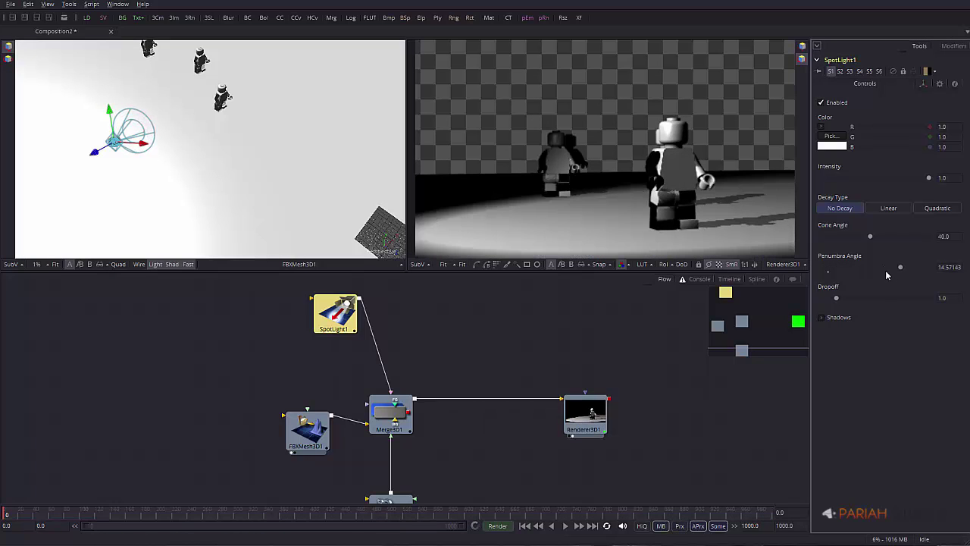
- Raise the spotlight's dropoff and give it a warm off-white colour
left_click_drag(837, 297, 861, 298)
left_click(830, 146)
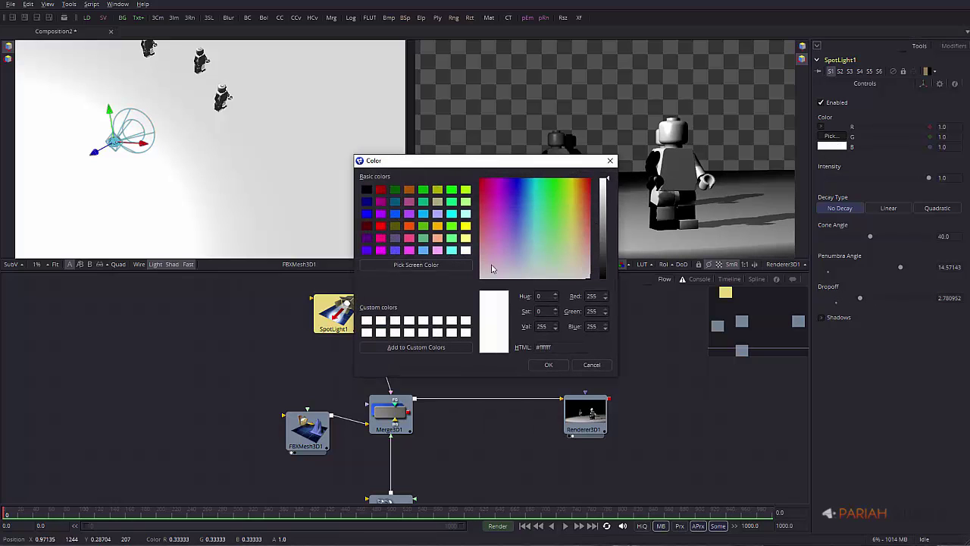
left_click(556, 367)
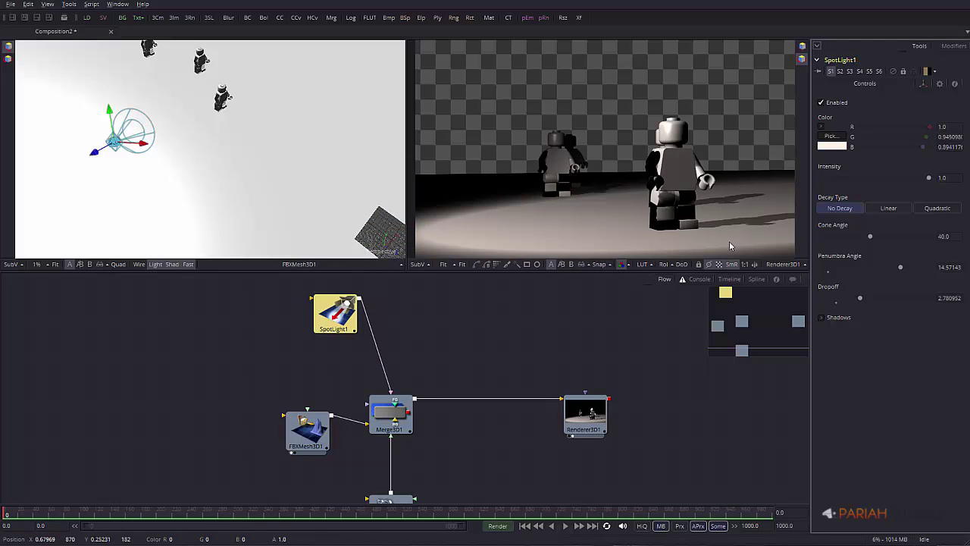
left_click(822, 319)
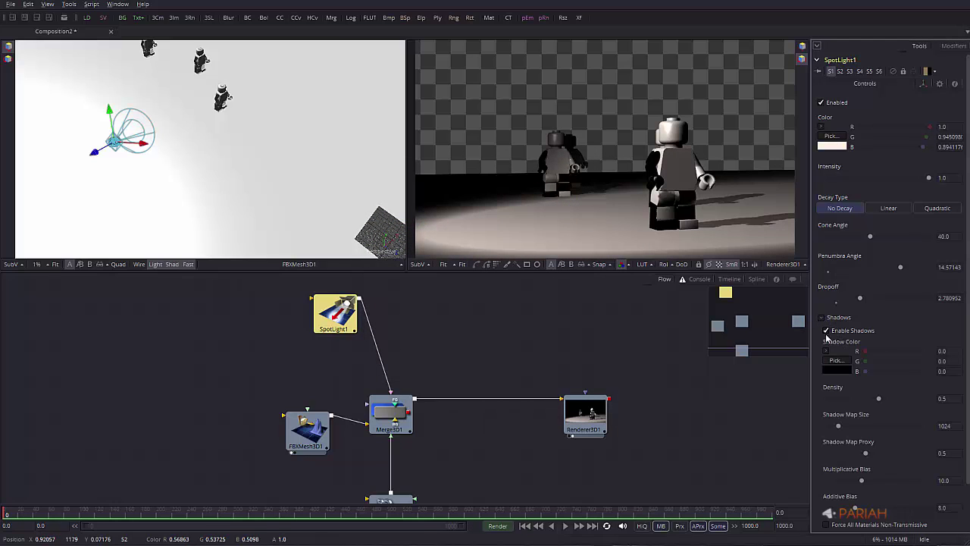
left_click(823, 318)
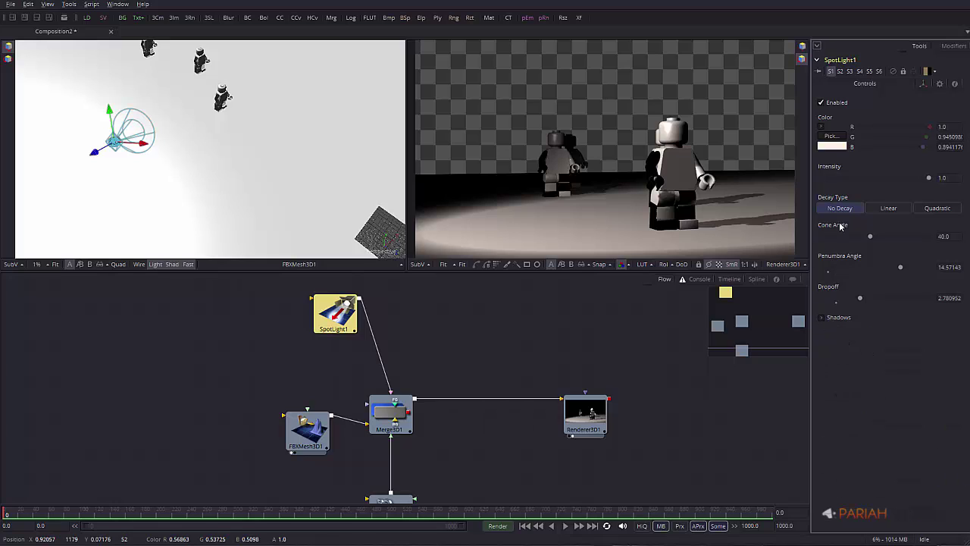
- Set the spotlight's Decay Type to Linear with a decay rate of 0.015271
left_click(889, 208)
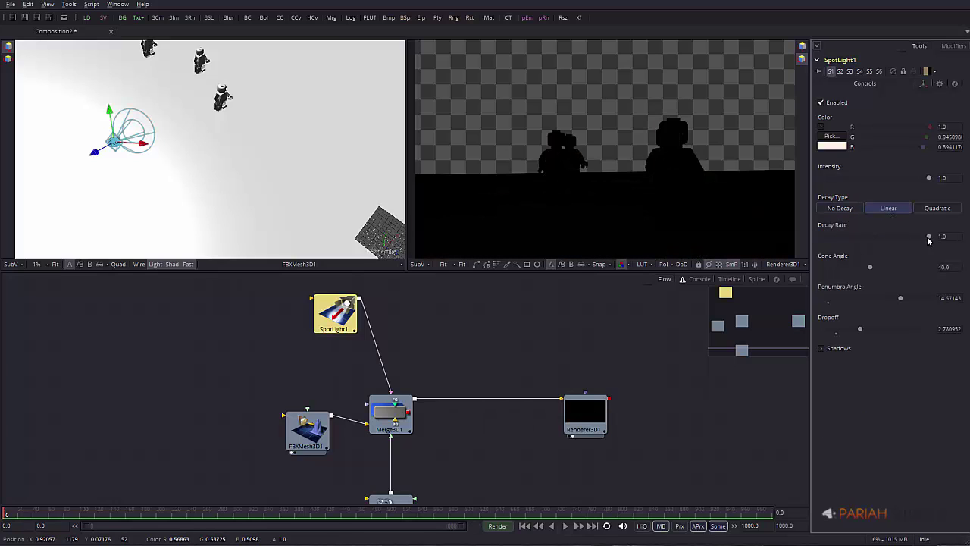
left_click_drag(925, 238, 823, 241)
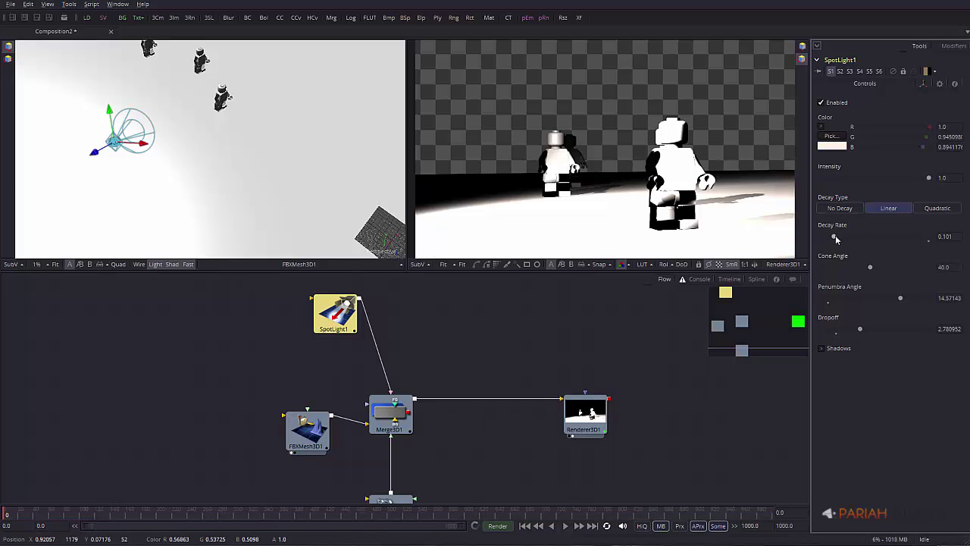
left_click(835, 241)
left_click_drag(834, 239, 825, 239)
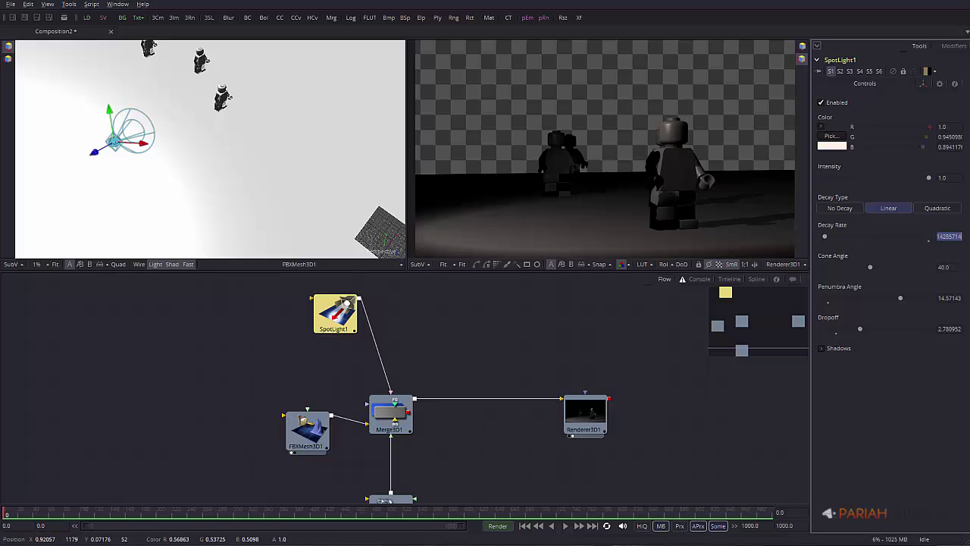
key("Tab")
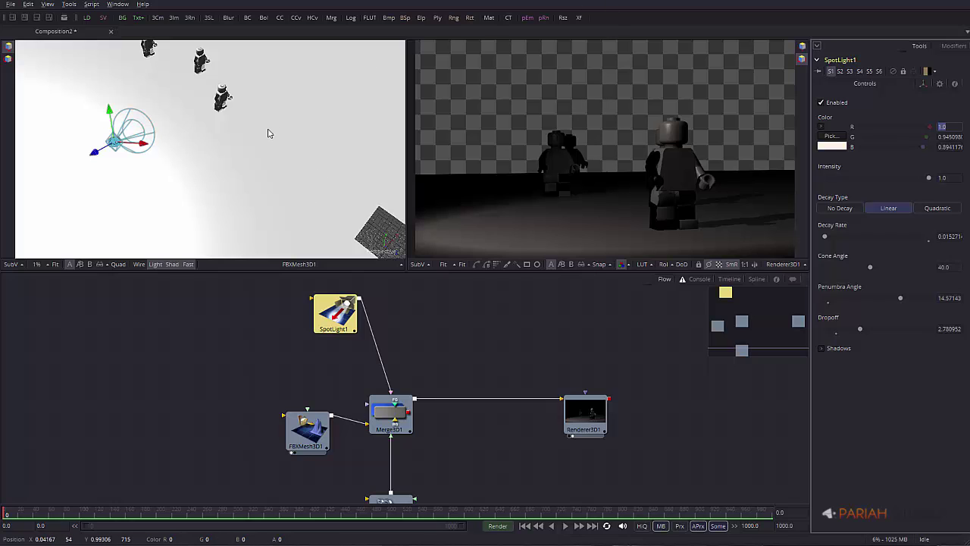
middle_click_drag(235, 141, 222, 73)
- Add an Image Plane 3D node and connect it into Merge3D1
left_click(281, 200)
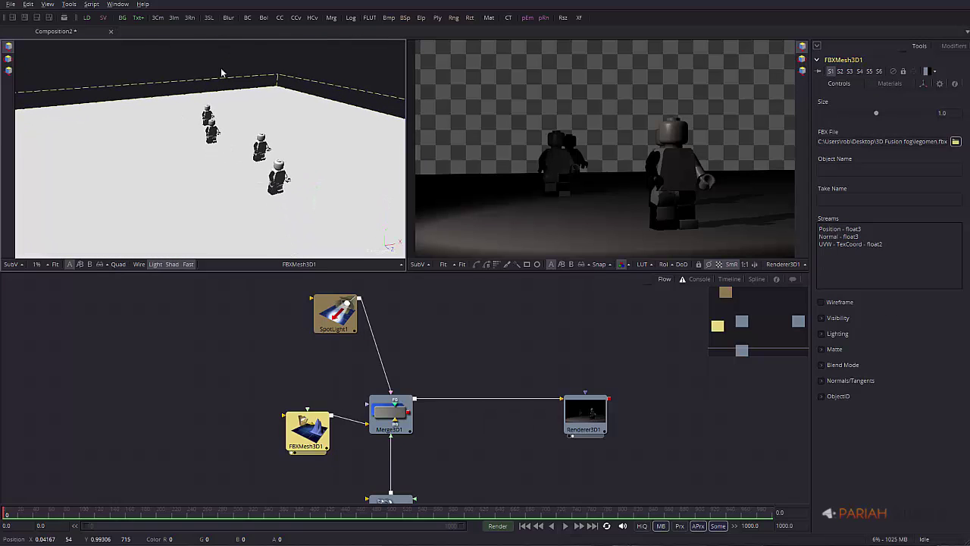
left_click_drag(336, 311, 391, 311)
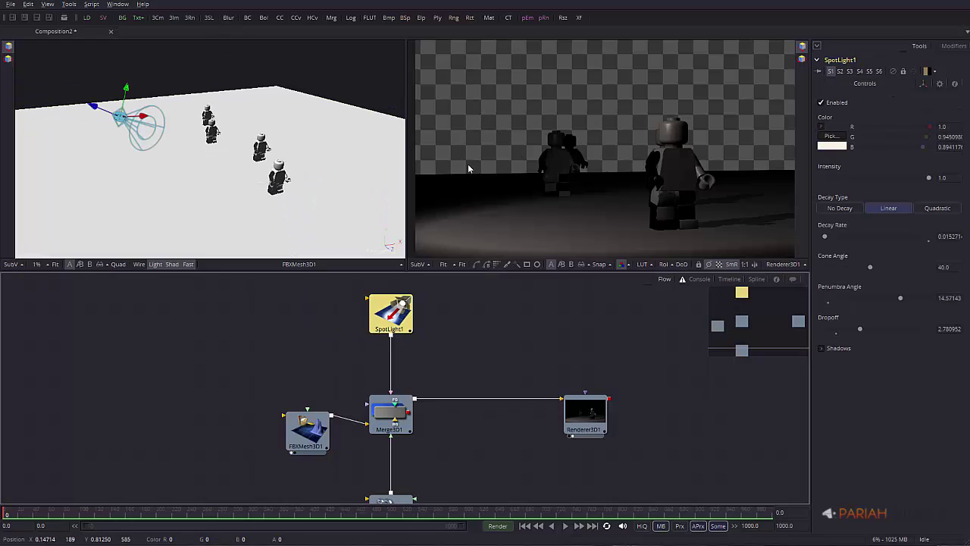
right_click(248, 338)
mouse_move(314, 339)
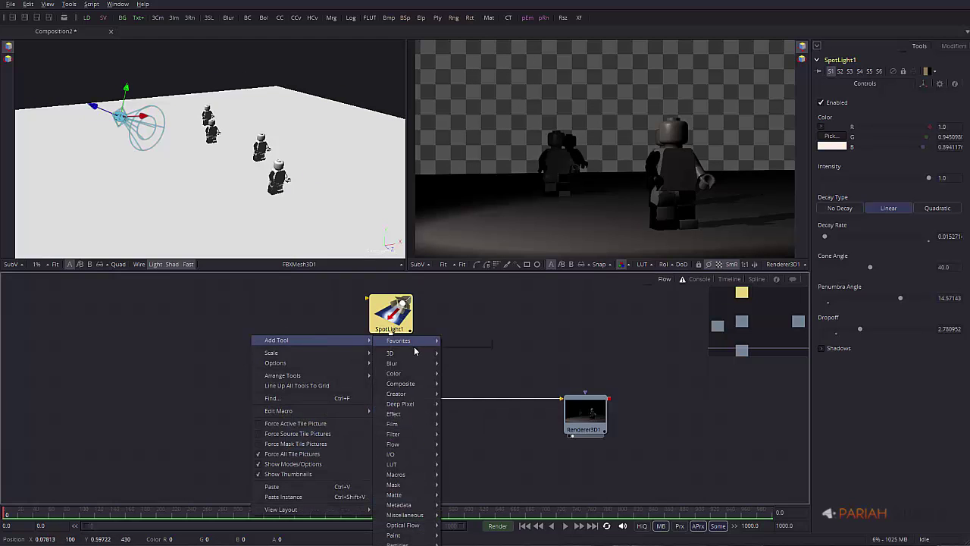
mouse_move(410, 352)
left_click(492, 454)
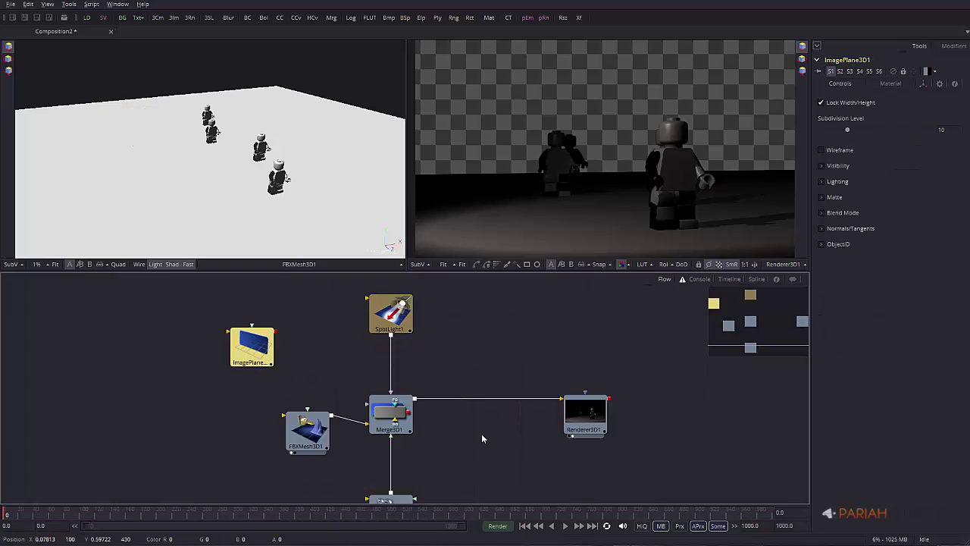
left_click_drag(277, 335, 370, 401)
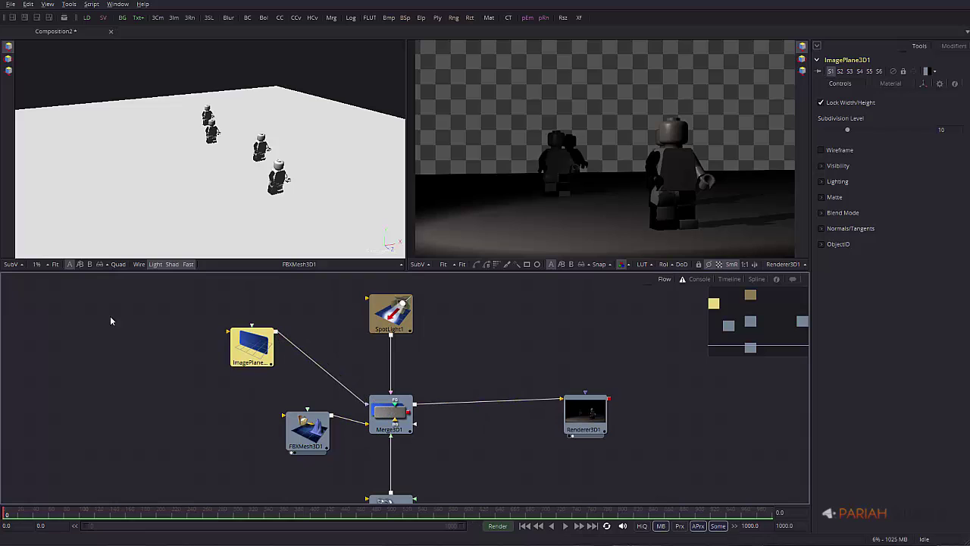
- Add a DaySky generator and feed it into ImagePlane3D1
right_click(132, 336)
mouse_move(188, 338)
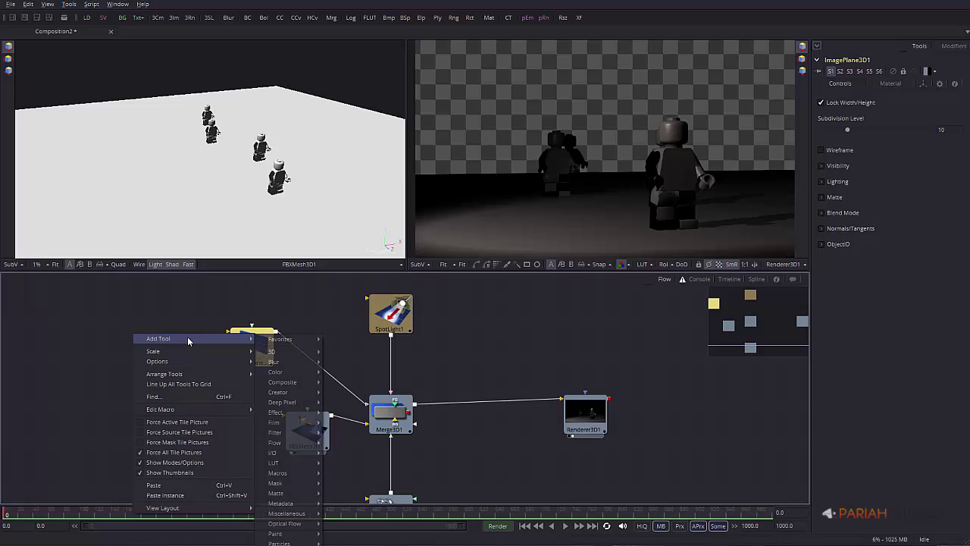
mouse_move(296, 395)
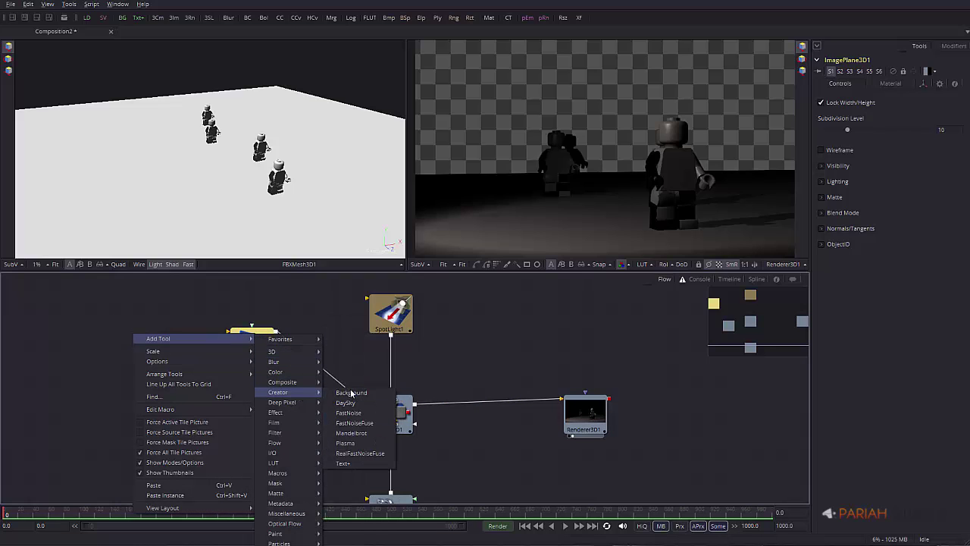
left_click(350, 402)
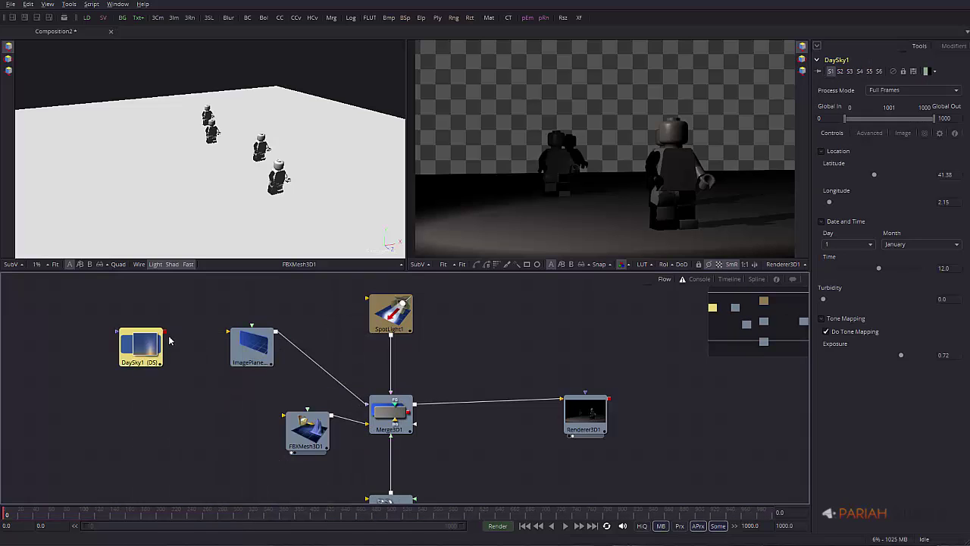
left_click_drag(219, 338, 218, 335)
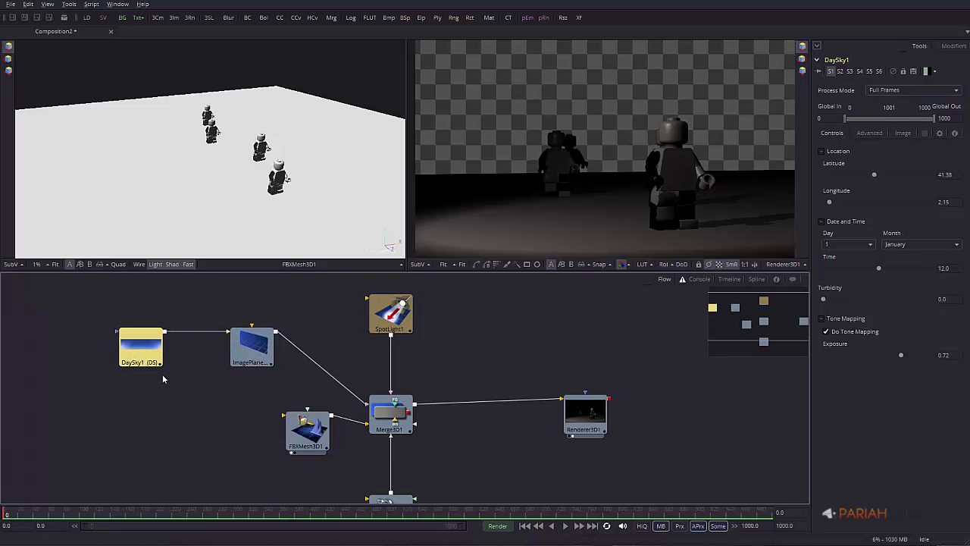
- Select ImagePlane3D1 and set its Transform scale to 200
left_click(250, 347)
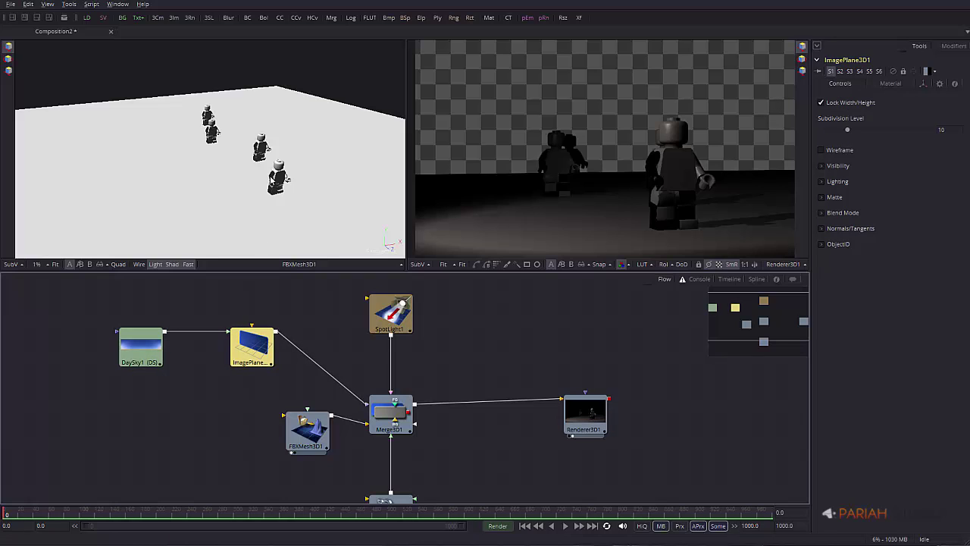
middle_click_drag(311, 204, 242, 217, "alt")
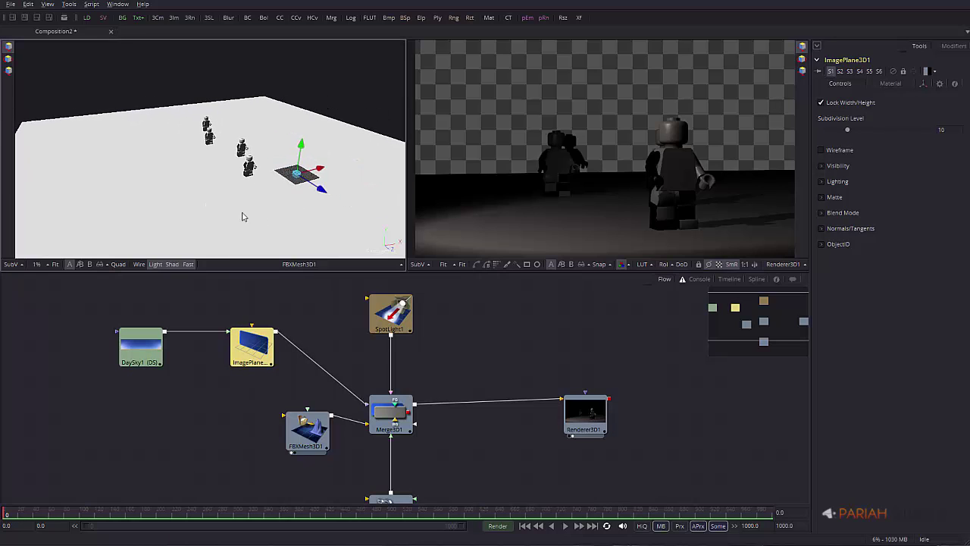
left_click_drag(319, 195, 155, 216)
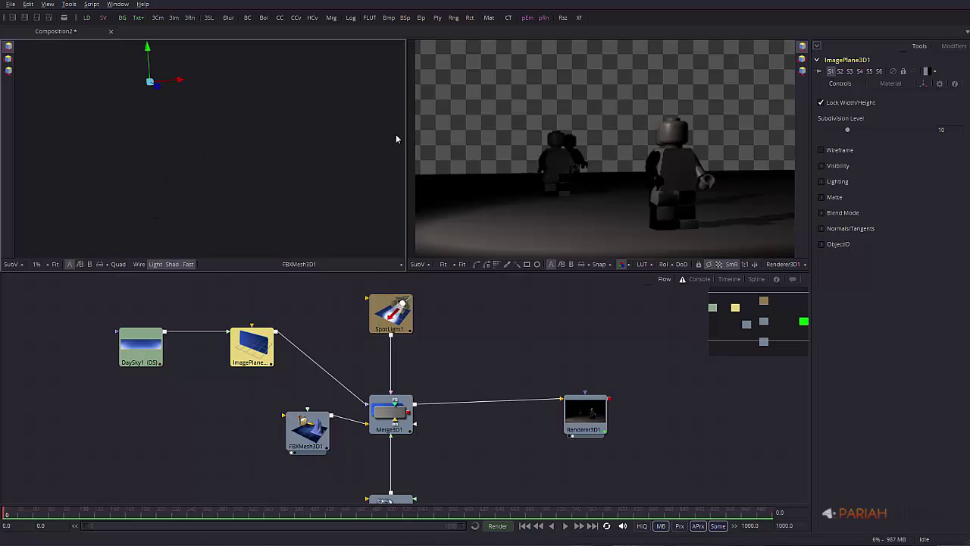
left_click(923, 82)
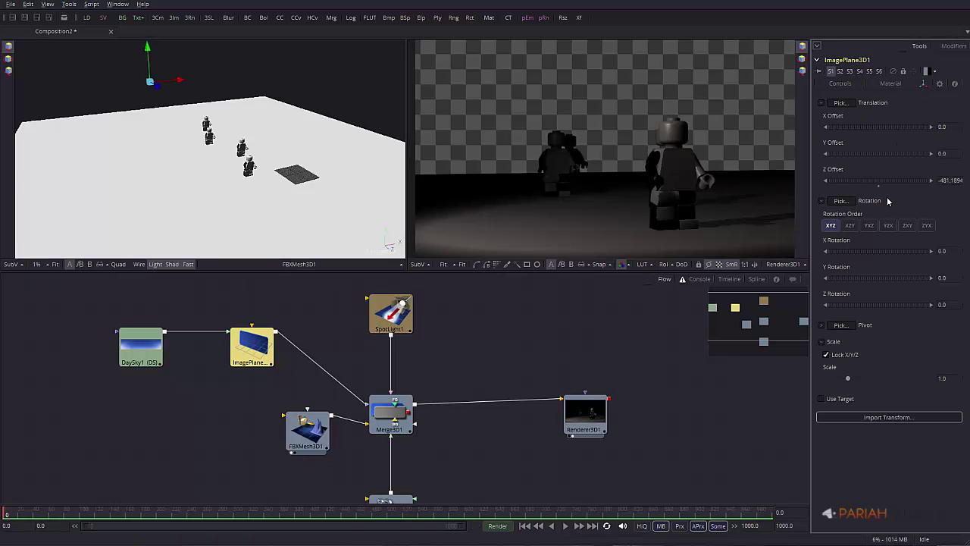
left_click_drag(849, 380, 929, 379)
key("Return")
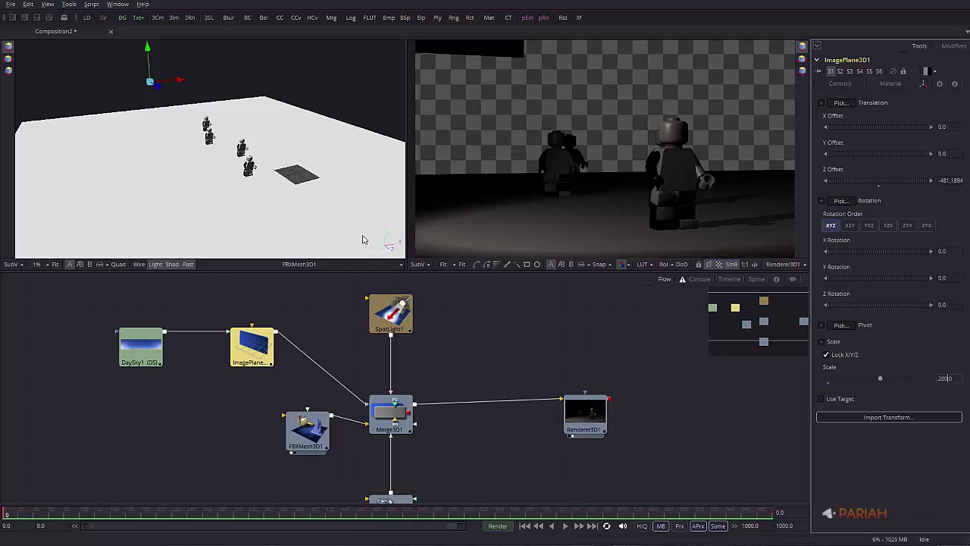
- Move the image plane behind the figures and scale it to about 1376 to fill the backdrop
left_click_drag(148, 46, 151, 86)
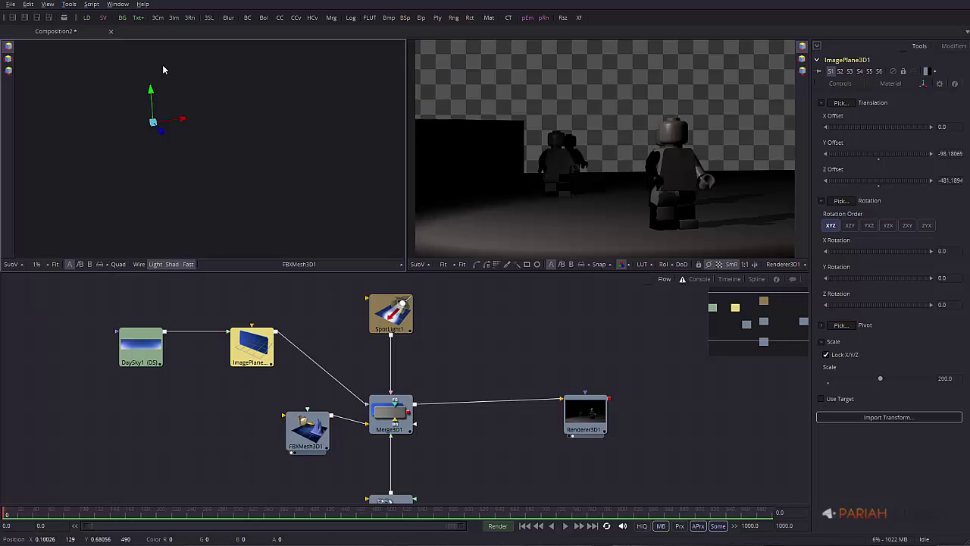
left_click_drag(152, 86, 149, 71)
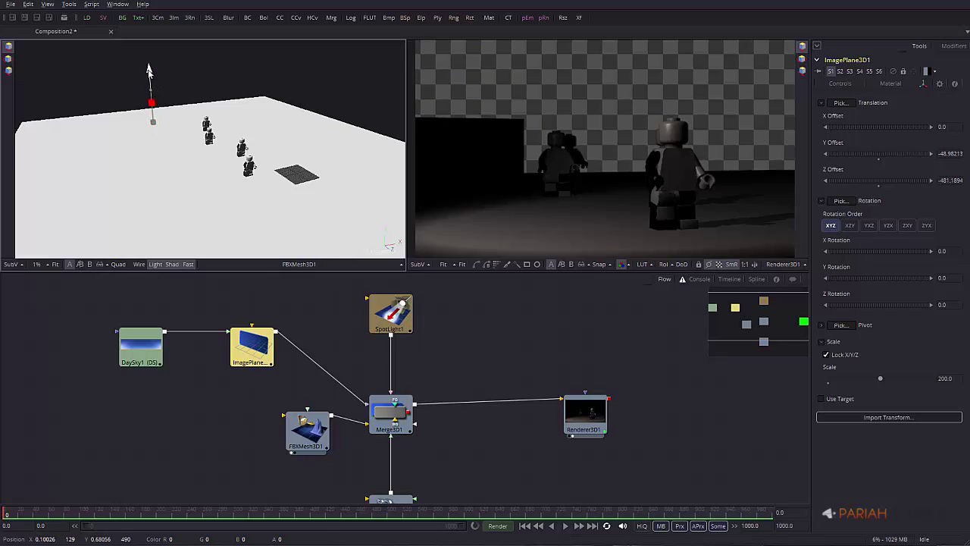
left_click_drag(180, 99, 247, 90)
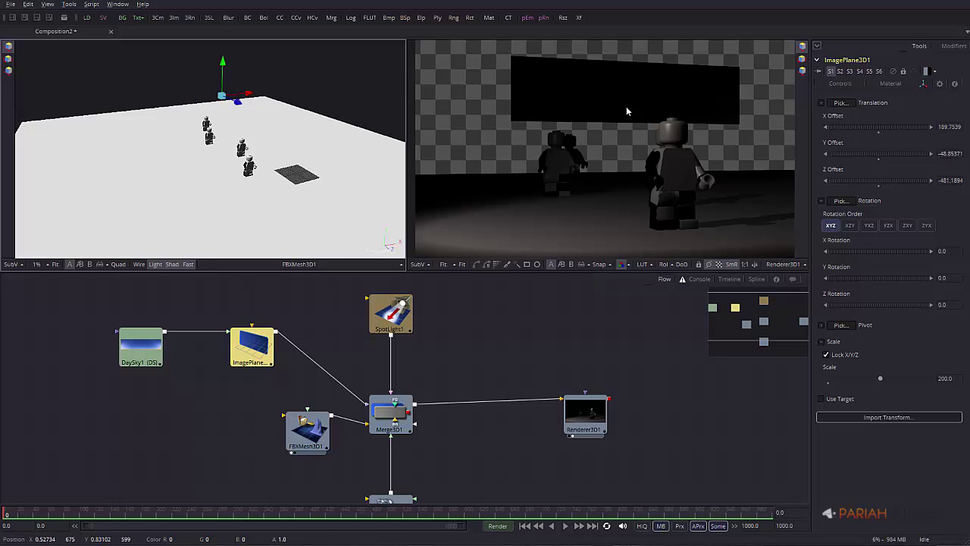
left_click(8, 71)
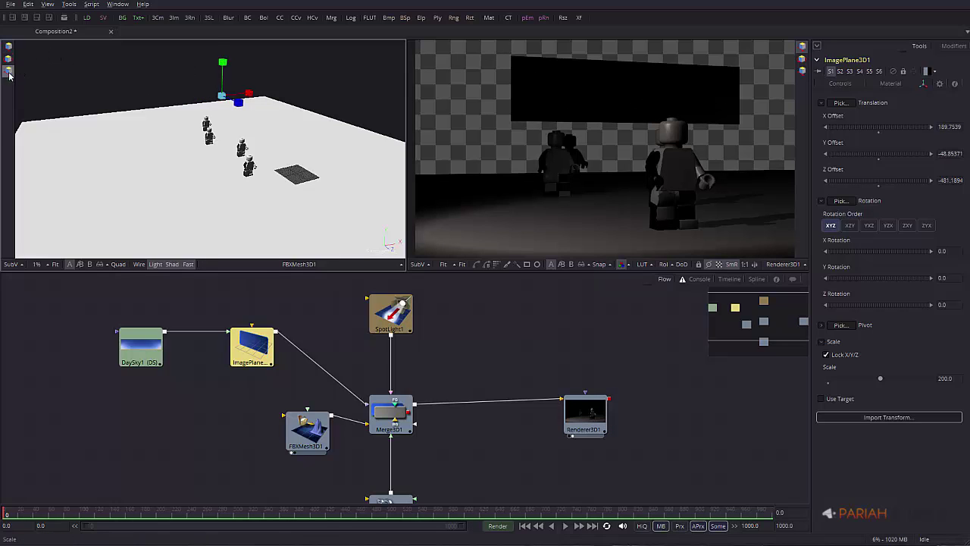
left_click_drag(225, 98, 336, 55)
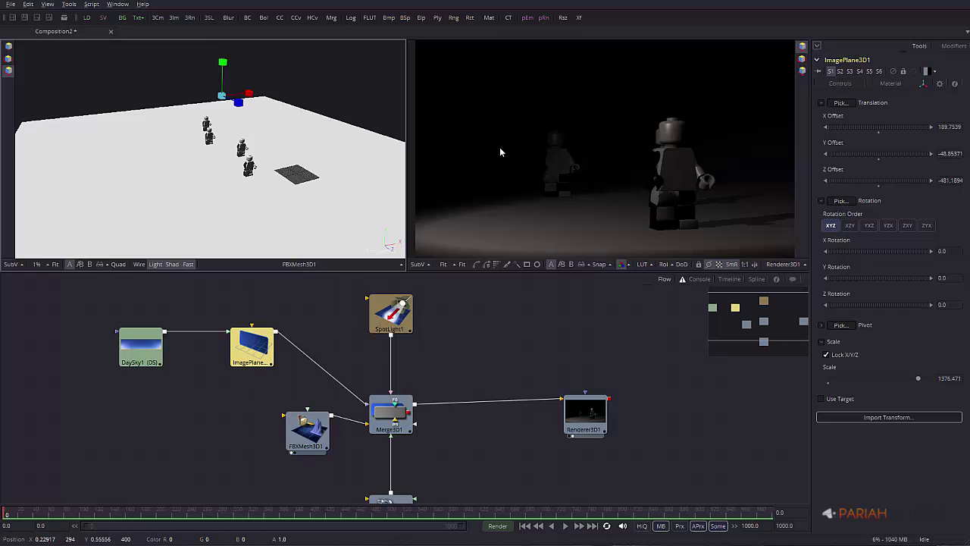
- Tidy the flow by nudging FBXMesh3D1 up and shifting ImagePlane3D1 and DaySky1 right
scroll(402, 485, "down", 1)
left_click(404, 472)
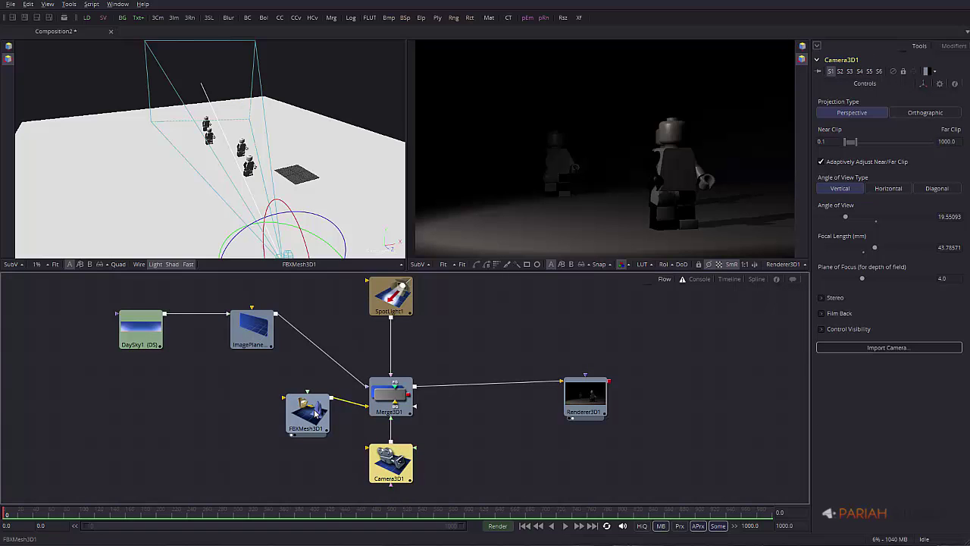
left_click_drag(316, 413, 316, 395)
left_click_drag(254, 334, 282, 334)
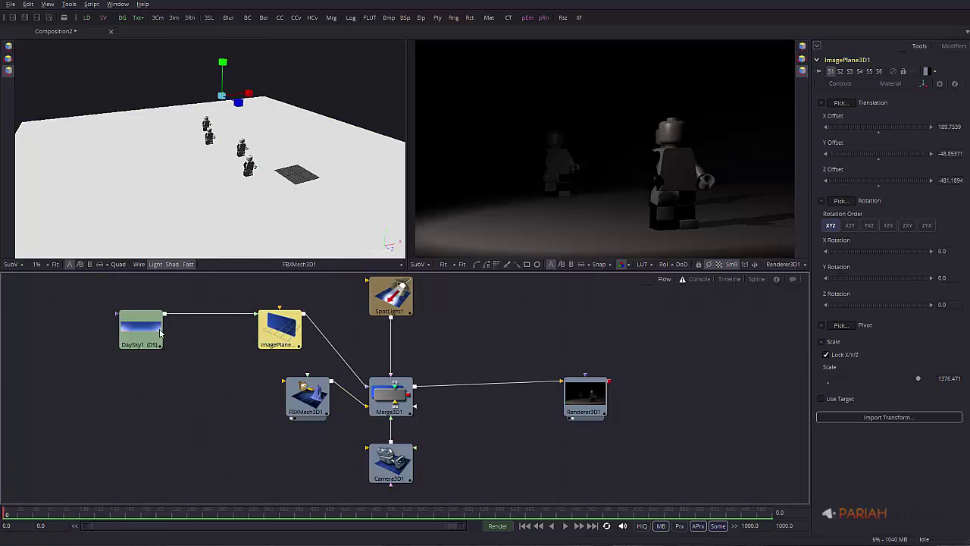
left_click_drag(160, 332, 214, 332)
left_click(208, 331)
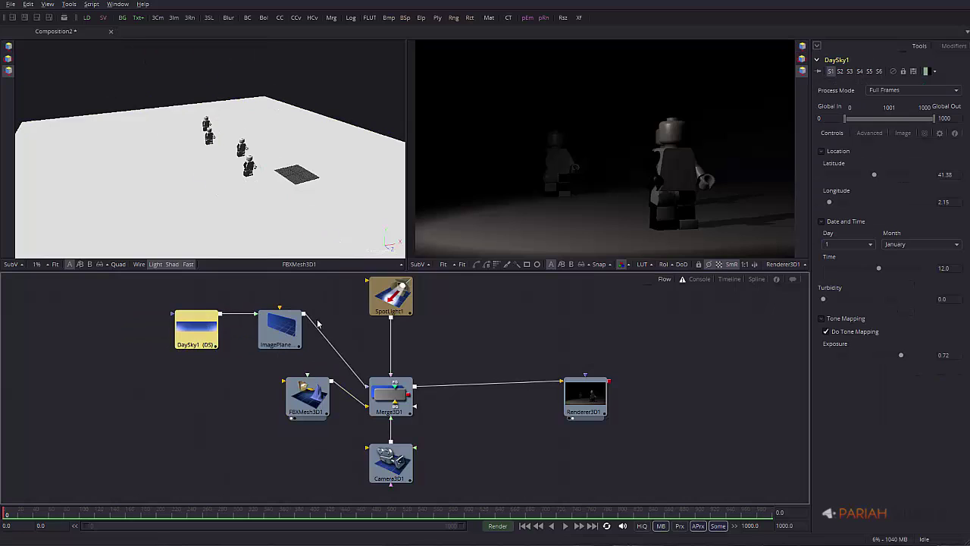
left_click(457, 319)
- Add an Ambient Light beside SpotLight1, wire it into Merge3D1, and dim it to about 0.27 intensity
right_click(448, 312)
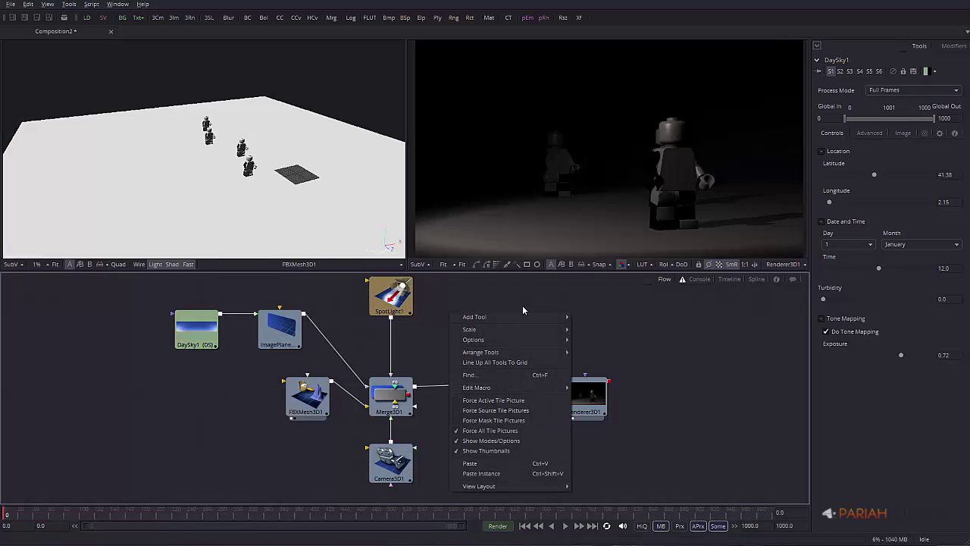
mouse_move(522, 319)
mouse_move(607, 331)
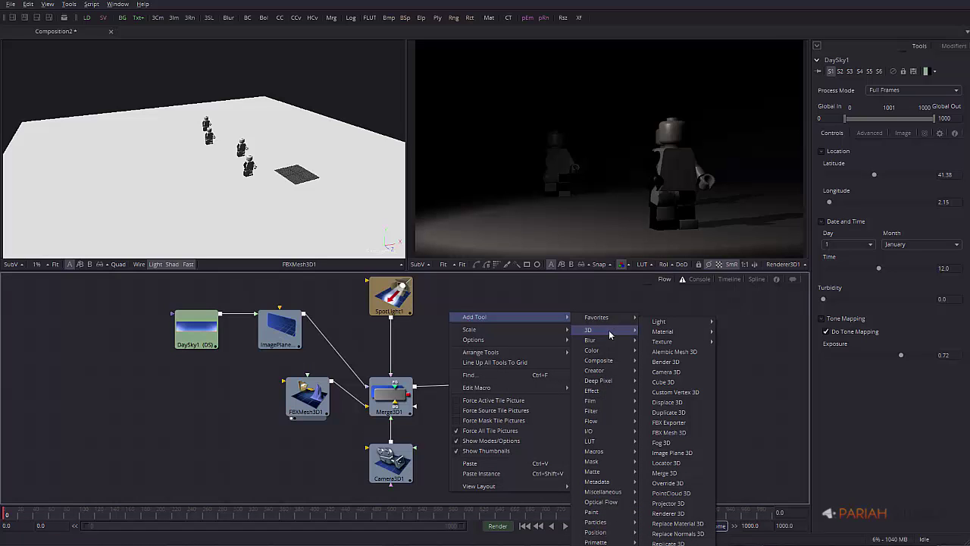
mouse_move(661, 323)
left_click(749, 325)
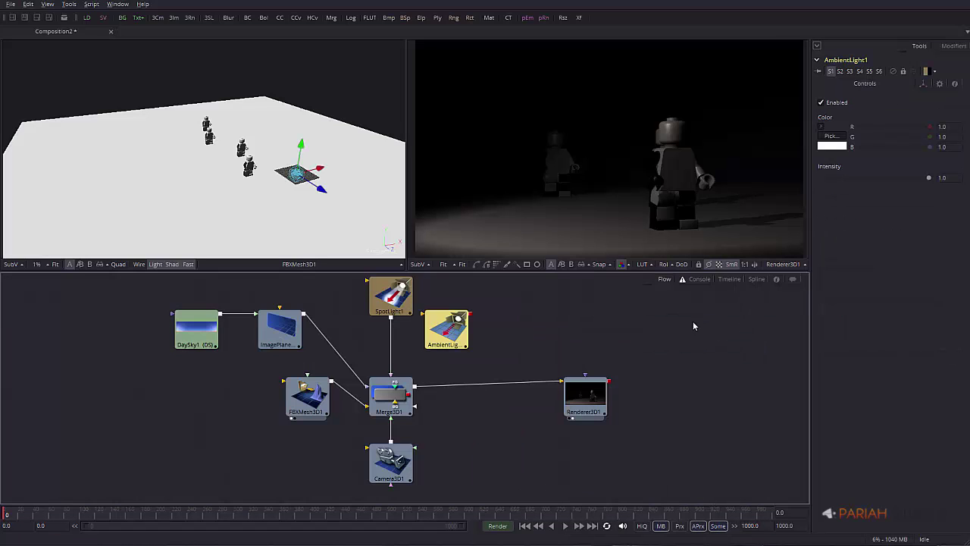
left_click_drag(445, 334, 445, 301)
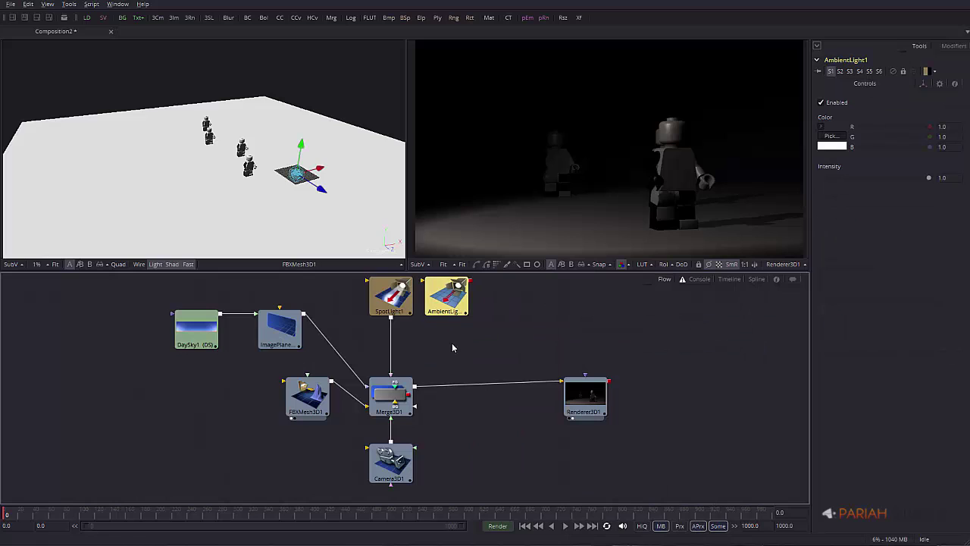
left_click_drag(387, 307, 359, 324)
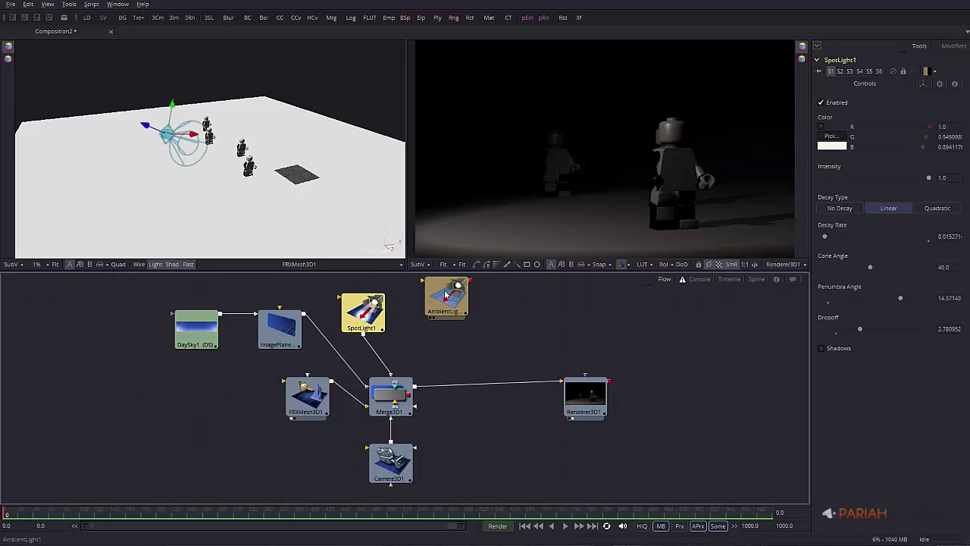
left_click_drag(445, 294, 426, 310)
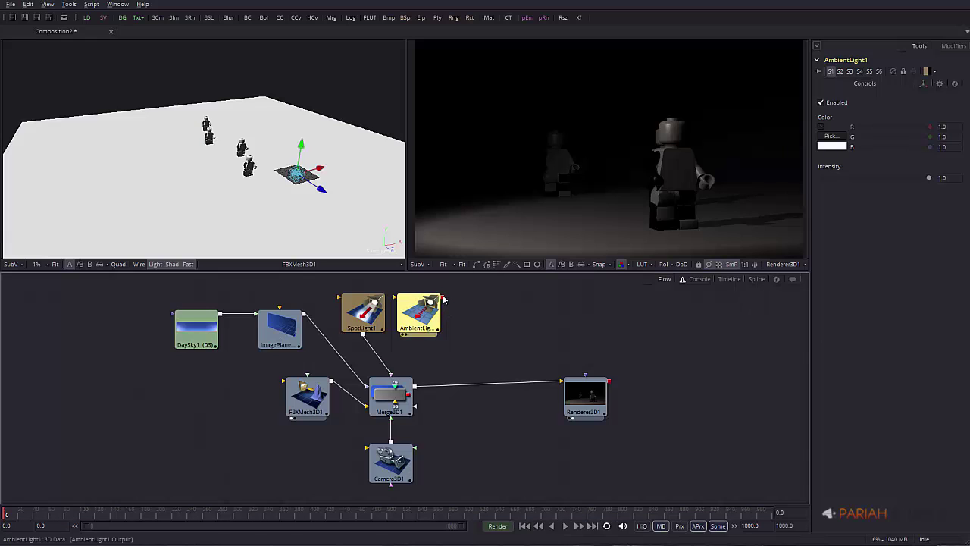
left_click_drag(443, 299, 412, 386)
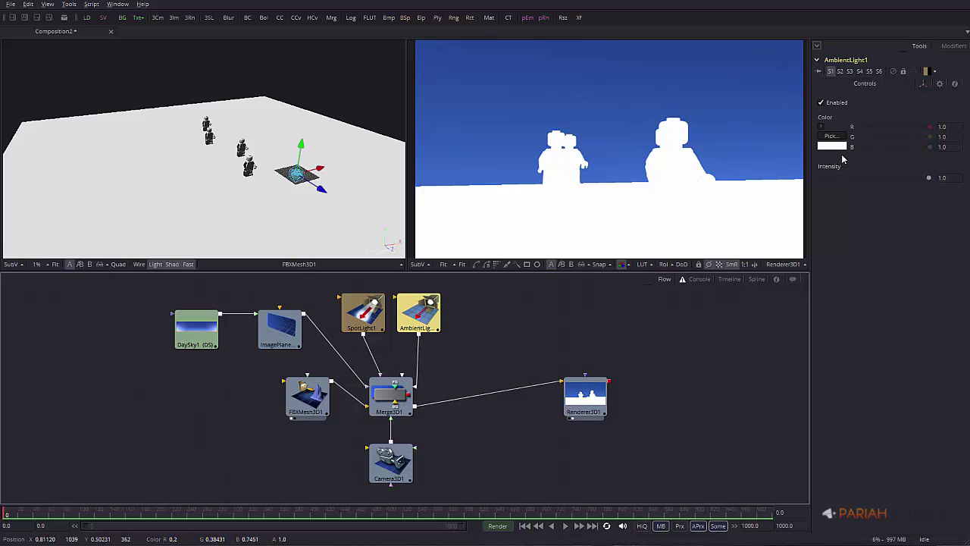
mouse_move(842, 180)
left_mouse_down()
mouse_move(886, 180)
mouse_move(841, 182)
mouse_move(851, 180)
left_mouse_up()
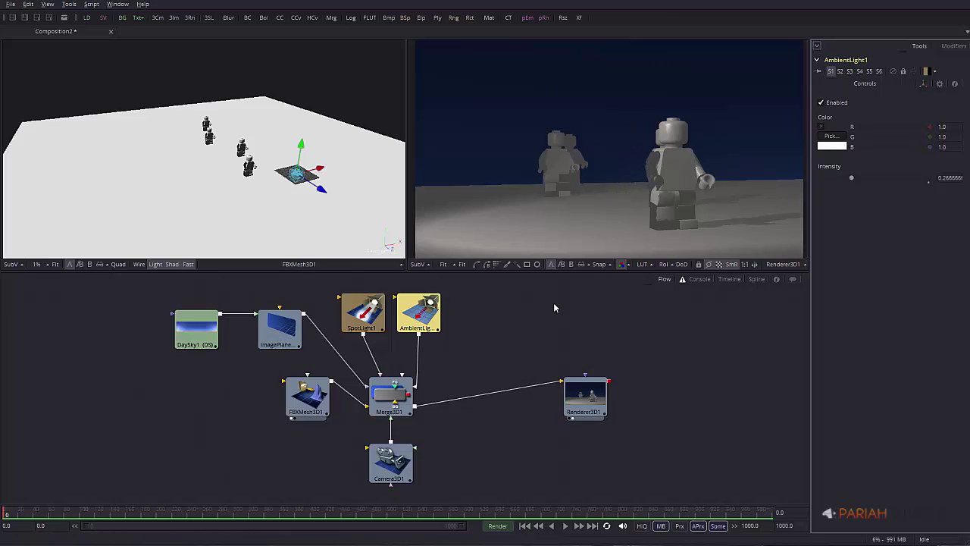
left_click(500, 313)
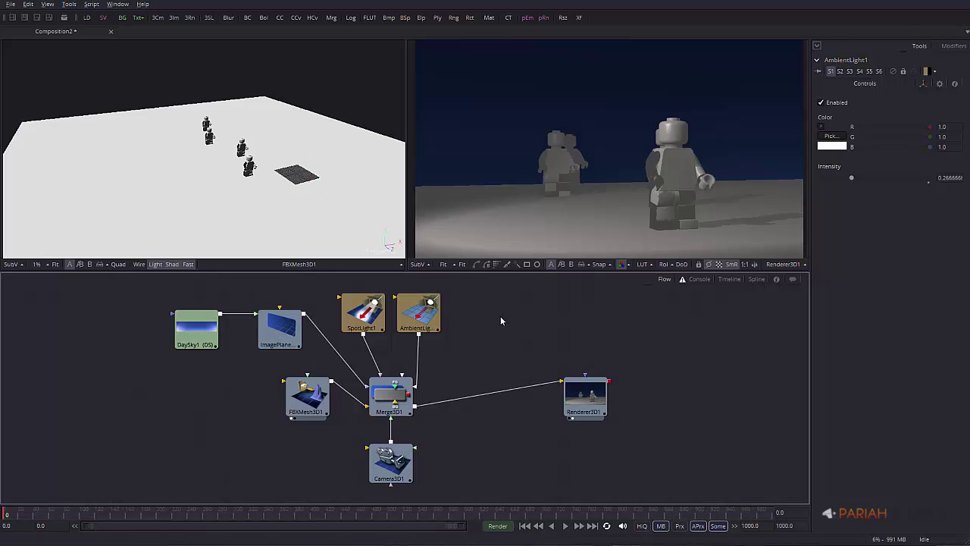
- Add a Fog 3D node to the flow and place Fog3D1 slightly lower
right_click(501, 316)
mouse_move(579, 321)
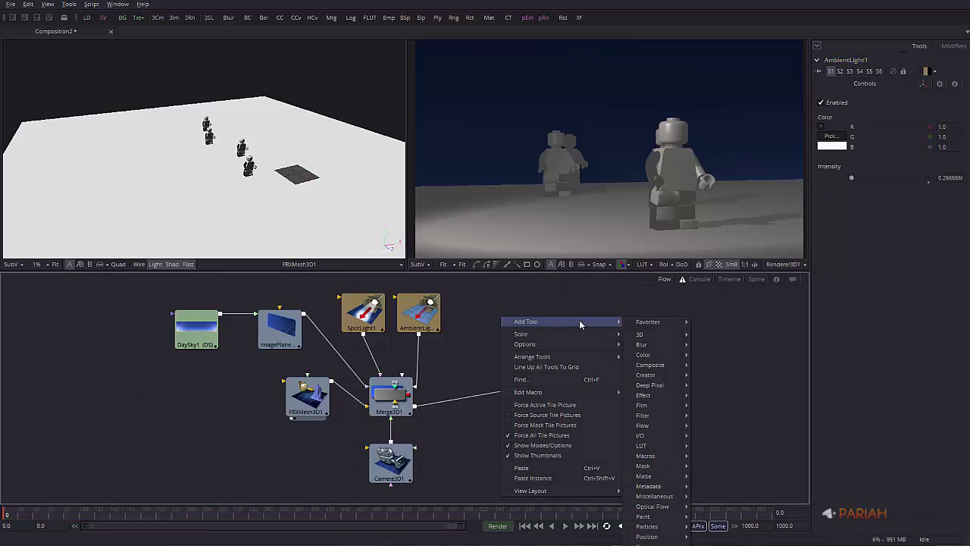
mouse_move(656, 338)
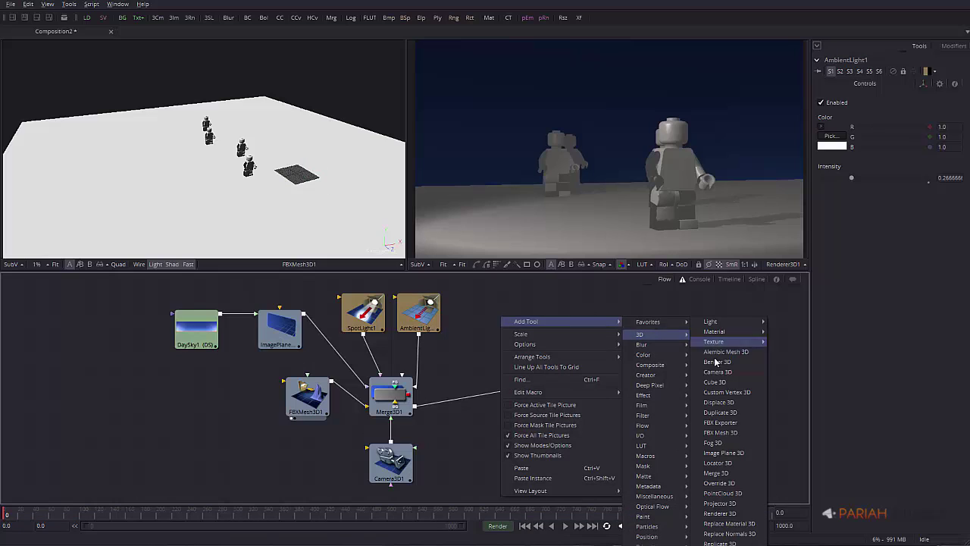
left_click(716, 443)
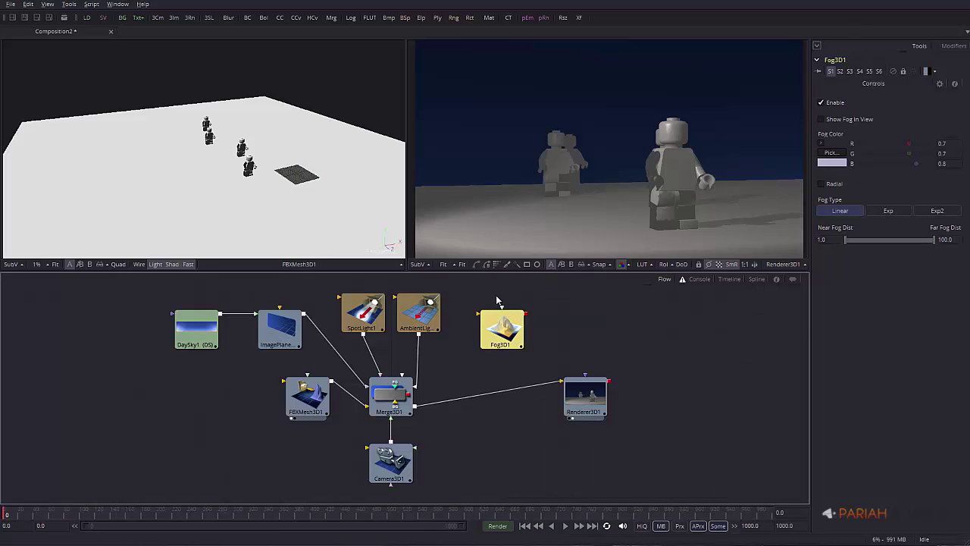
left_click_drag(502, 322, 504, 338)
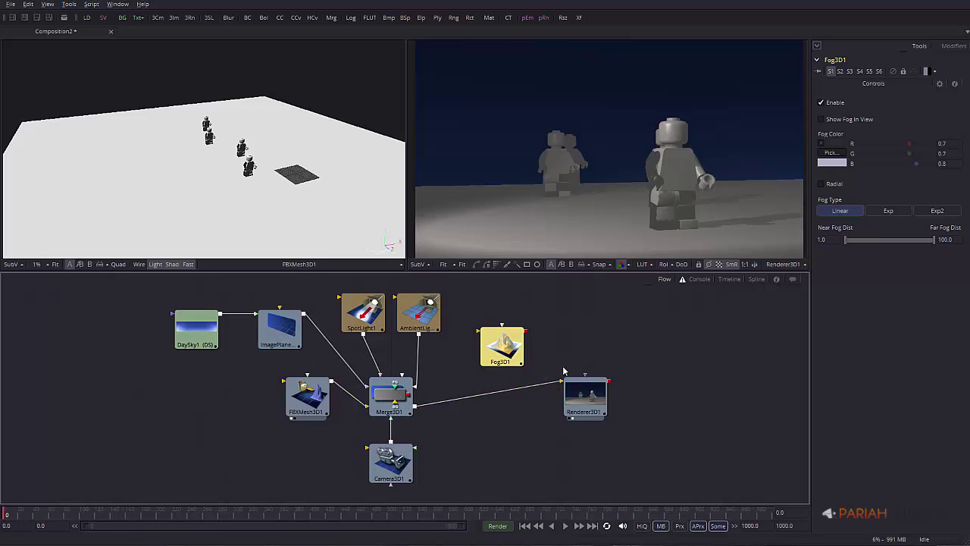
- Insert Fog3D1 between Merge3D1 and Renderer3D1, then select Fog3D1
left_click_drag(561, 384, 496, 393)
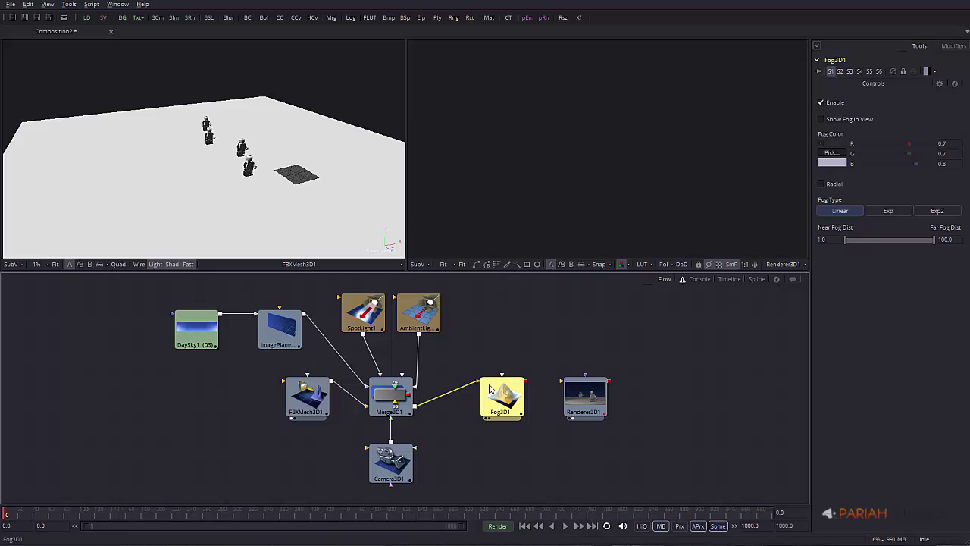
left_click(561, 384)
left_click_drag(527, 381, 573, 388)
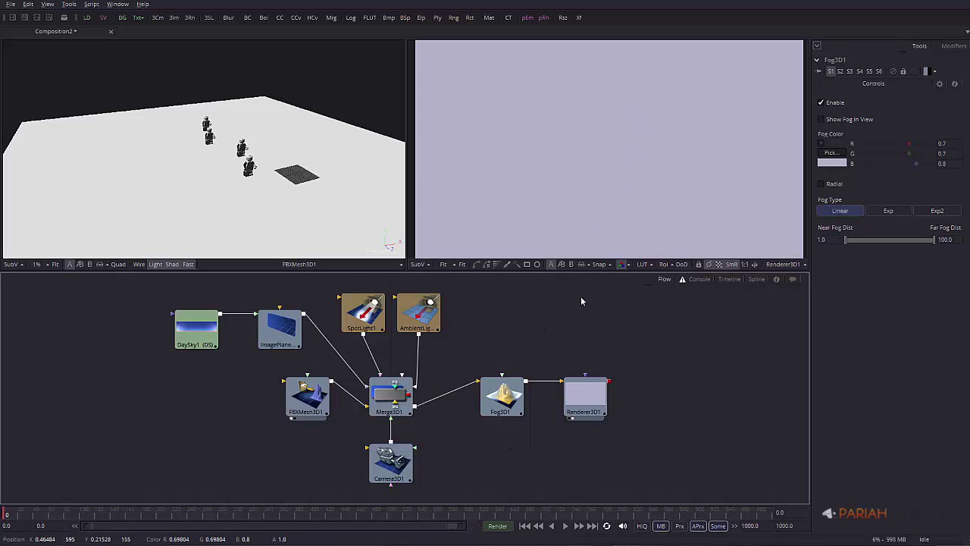
left_click(502, 394)
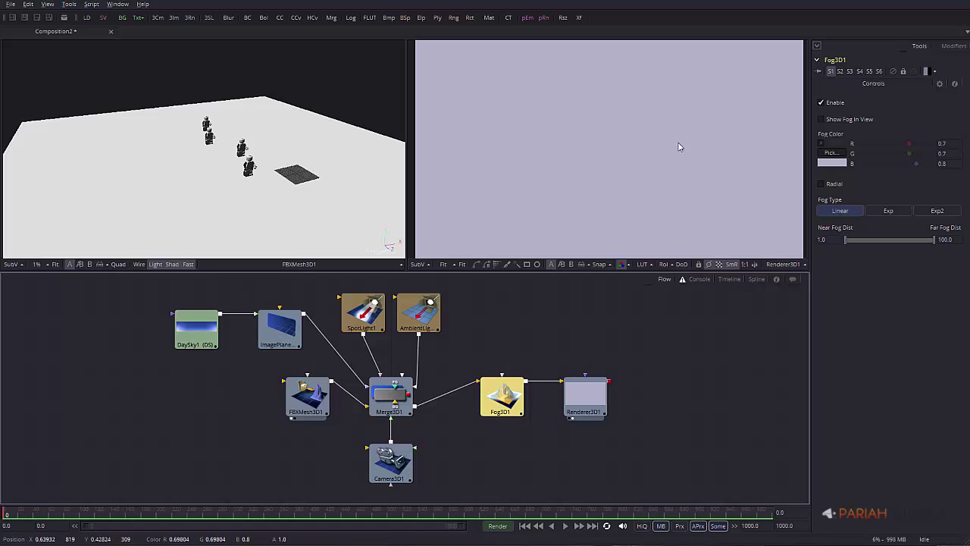
- Show the fog in the 3D view and change the fog colour to red
left_click(821, 119)
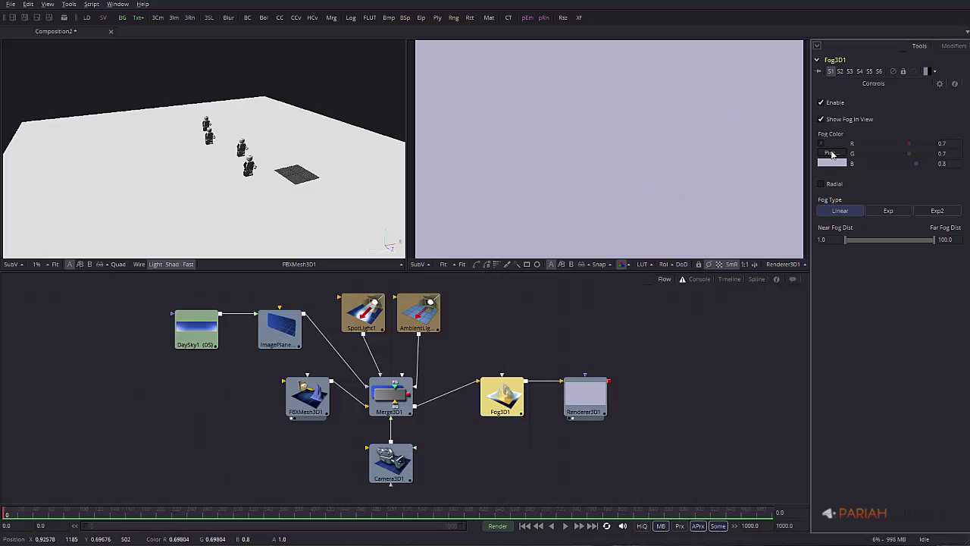
left_click(832, 153)
left_click(477, 186)
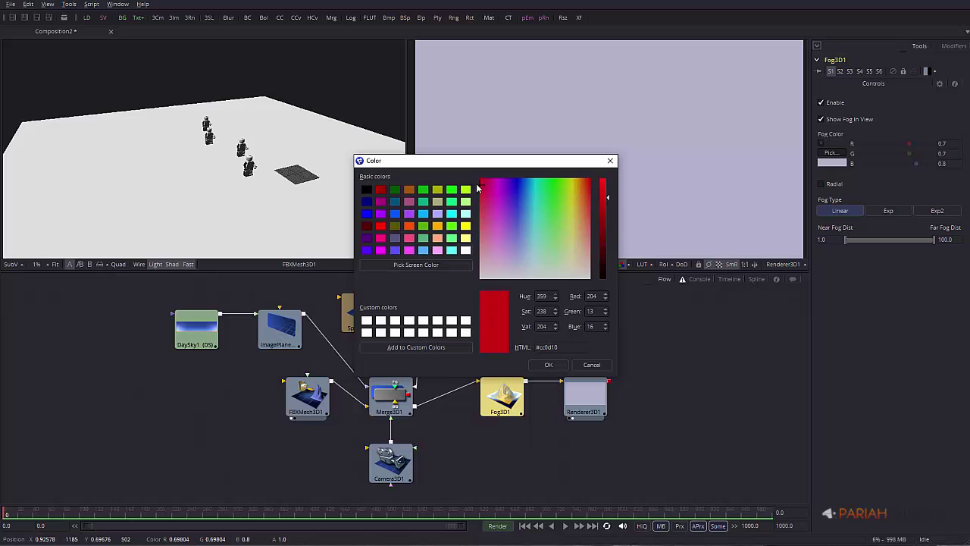
left_click(550, 365)
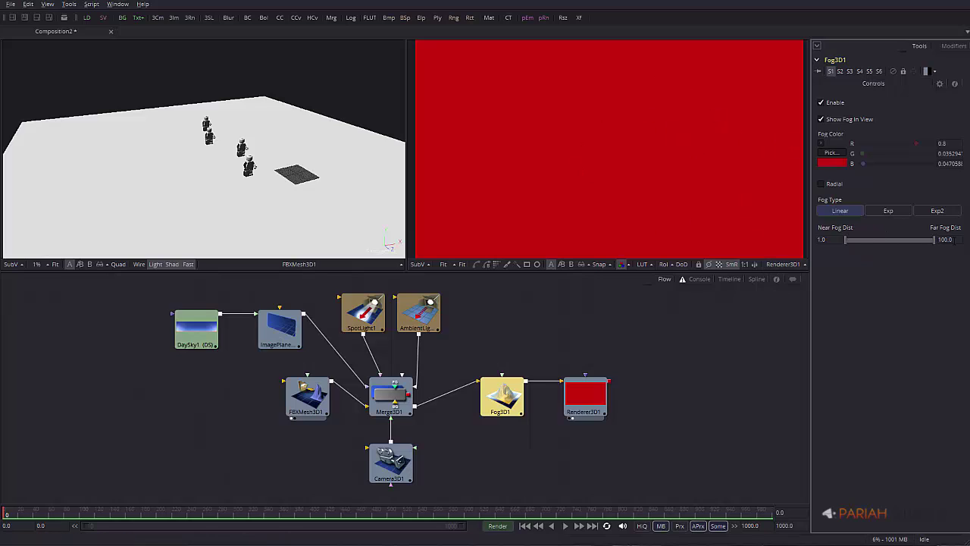
- Set Far Fog Dist to 250
left_click(947, 239)
type("250")
key("Tab")
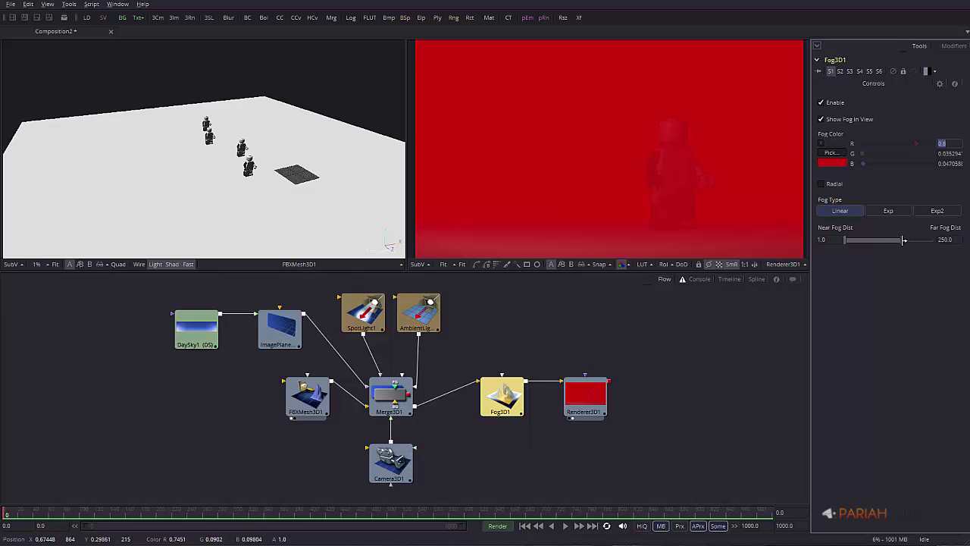
- Tune Near Fog Dist to about 183.5 and Far Fog Dist to about 508.2
left_click_drag(903, 239, 912, 239)
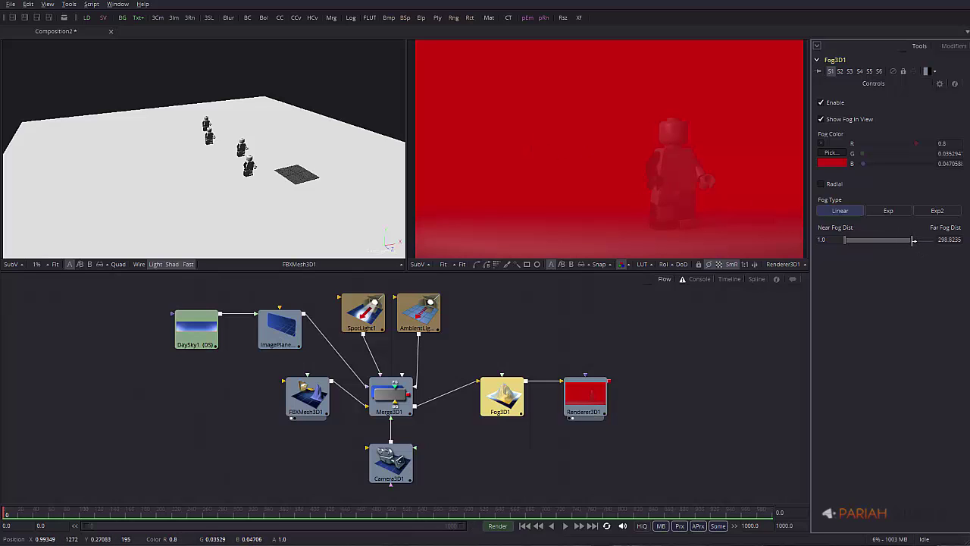
left_click_drag(916, 239, 920, 240)
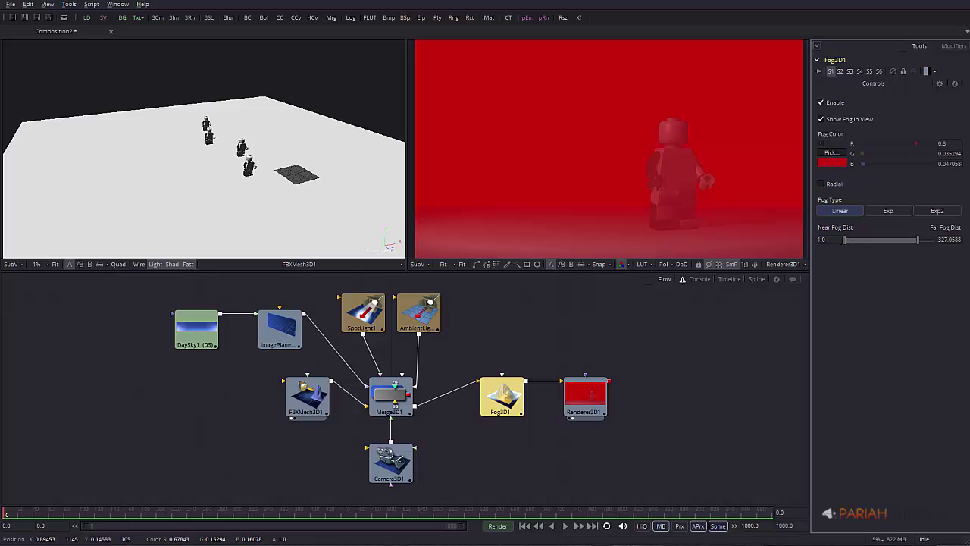
left_click_drag(846, 240, 952, 239)
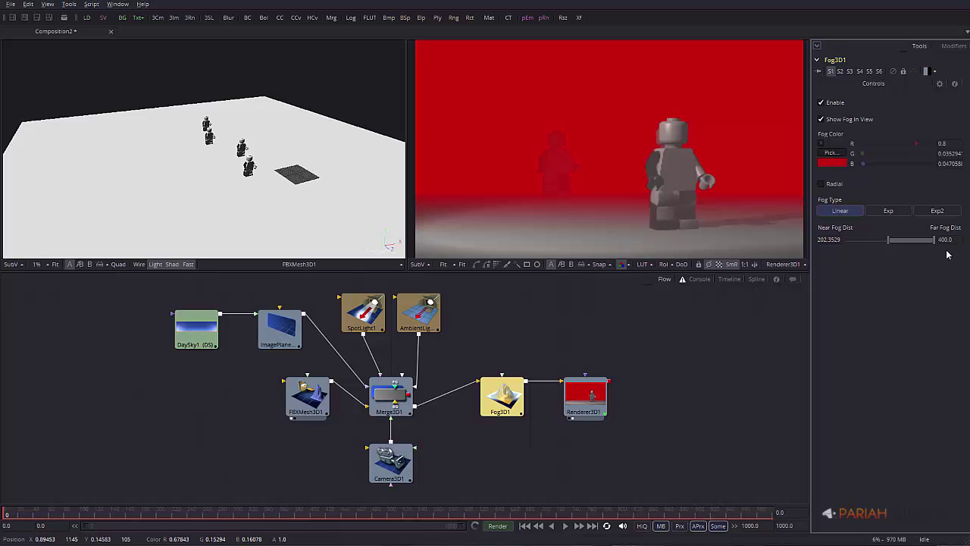
left_click_drag(885, 239, 879, 239)
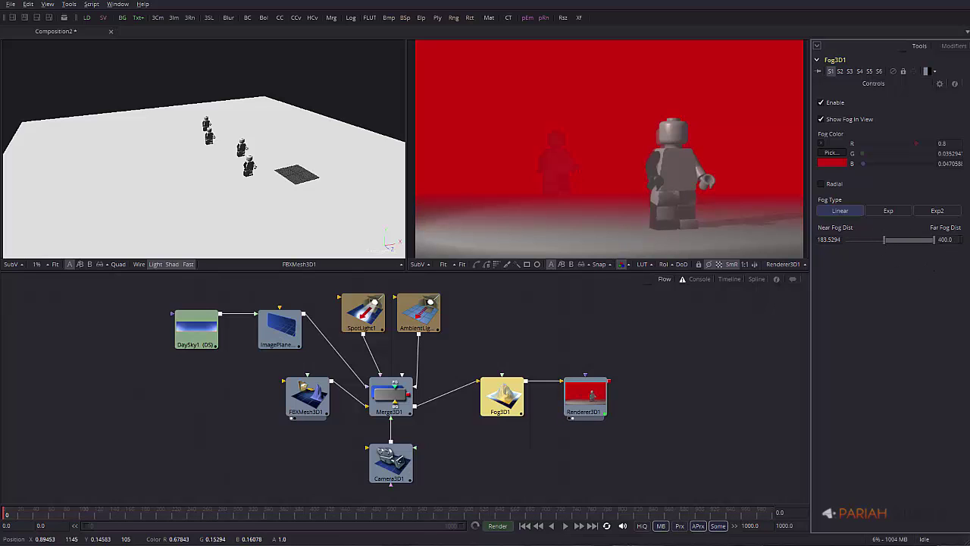
left_click(945, 239)
type("50")
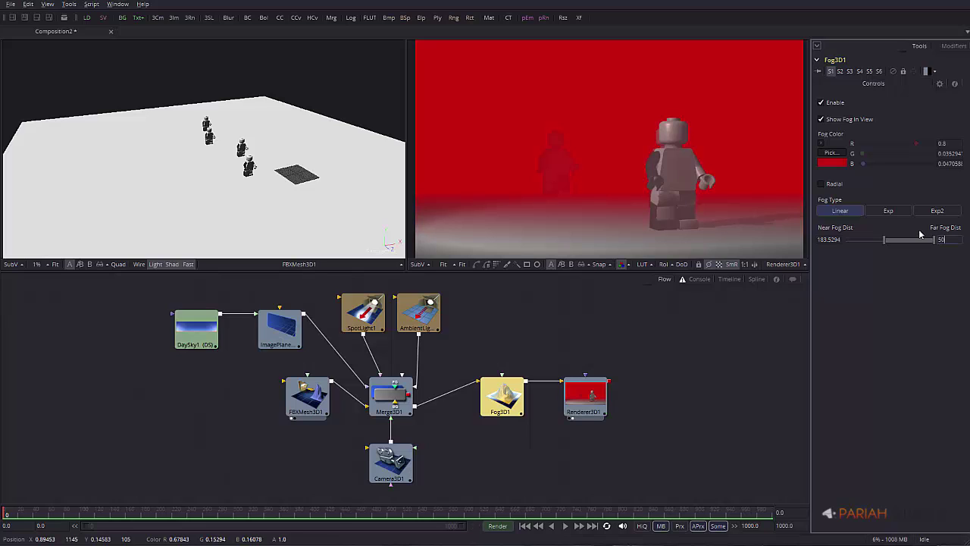
type("0")
key("Tab")
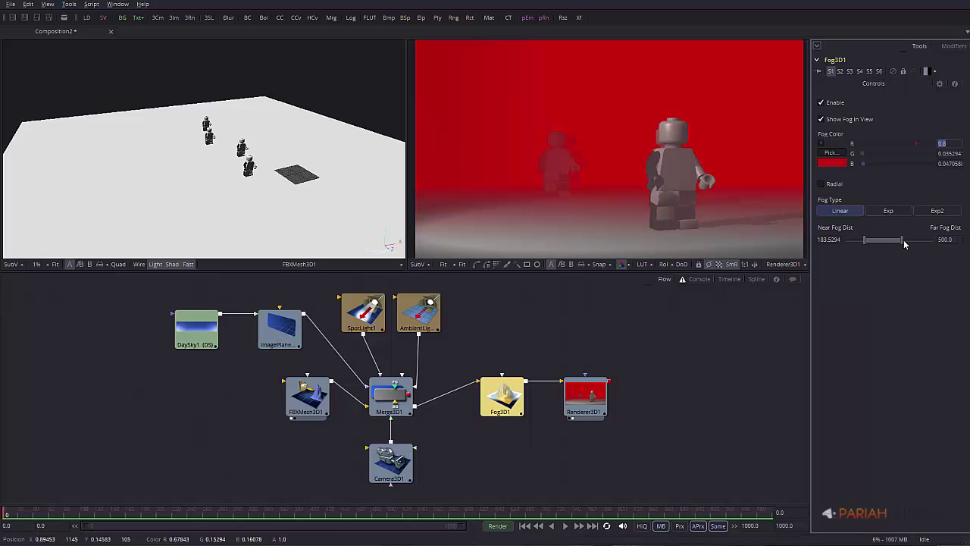
mouse_move(903, 239)
left_mouse_down()
mouse_move(935, 240)
mouse_move(912, 240)
left_mouse_up()
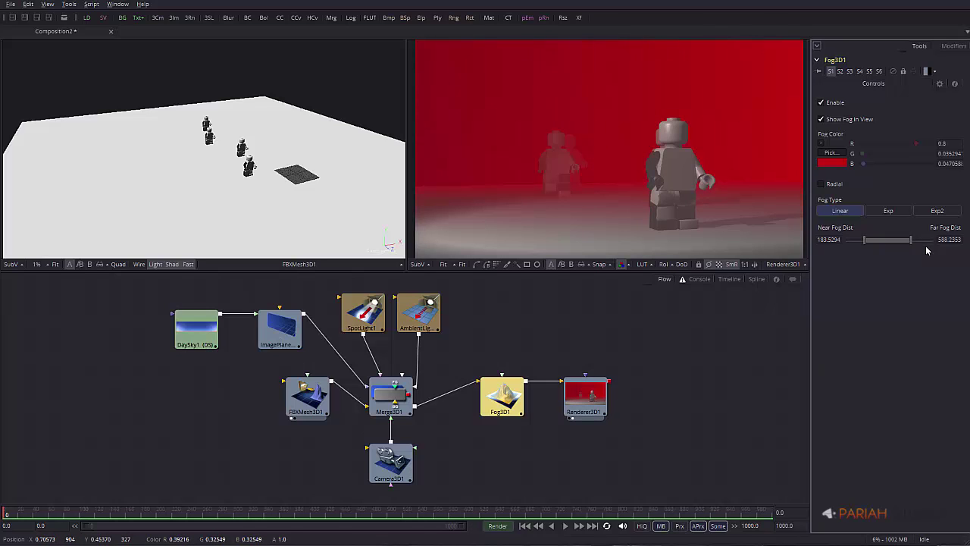
left_click_drag(914, 240, 902, 240)
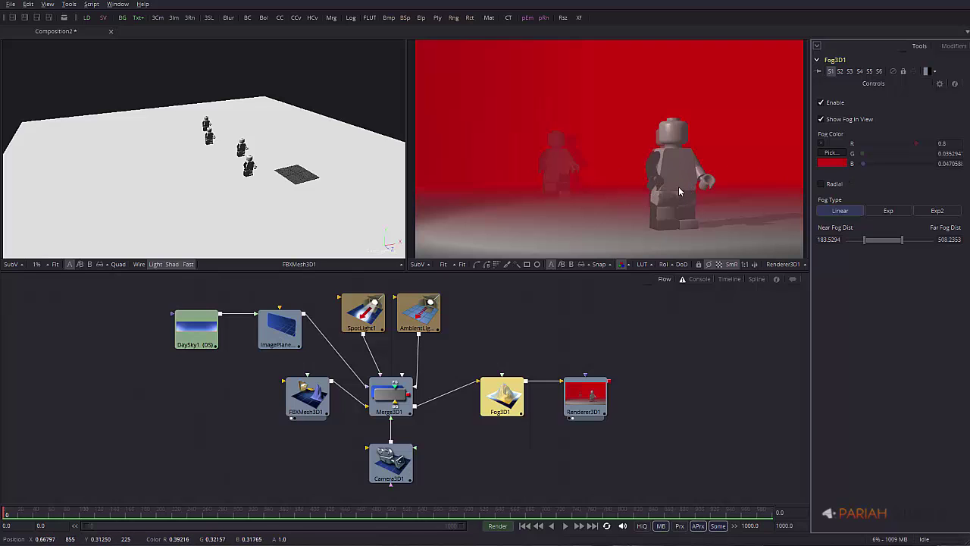
left_click(640, 206)
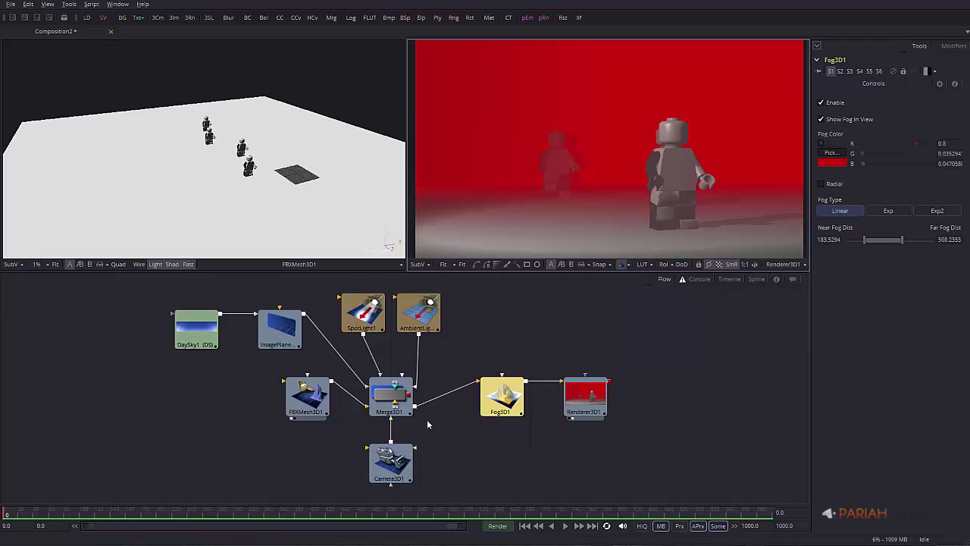
- Slide Camera3D1 left along X and rotate it to frame figures receding into the fog
left_click(390, 459)
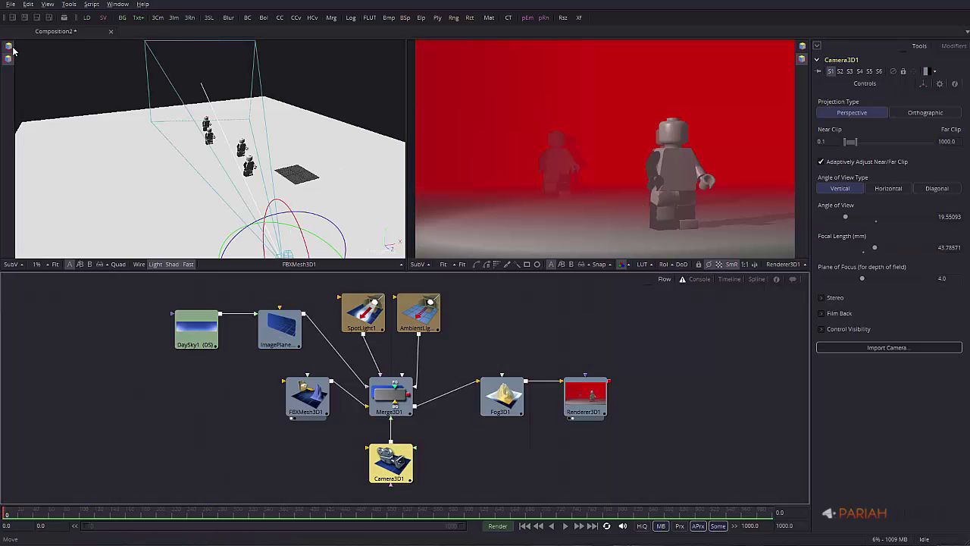
key("q")
scroll(285, 205, "down", 3)
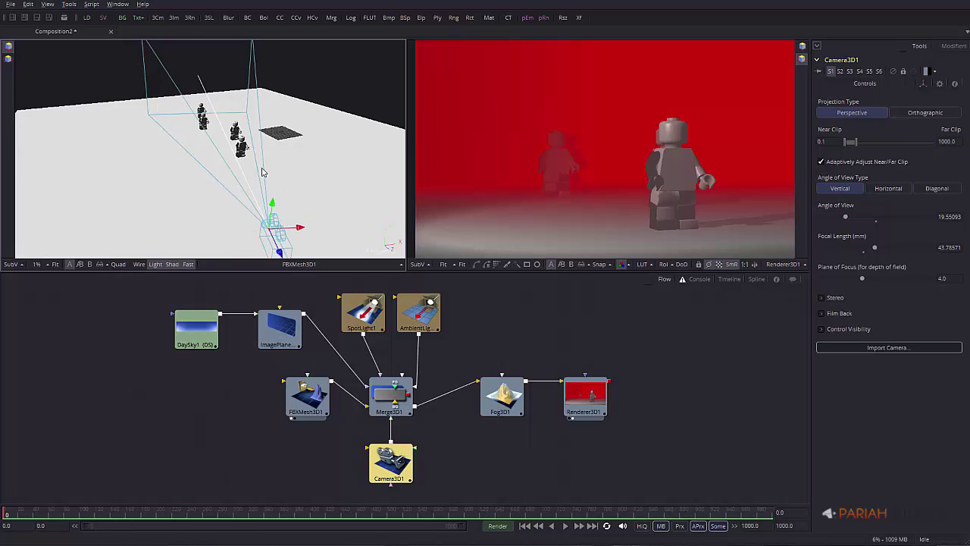
left_click_drag(293, 219, 245, 220)
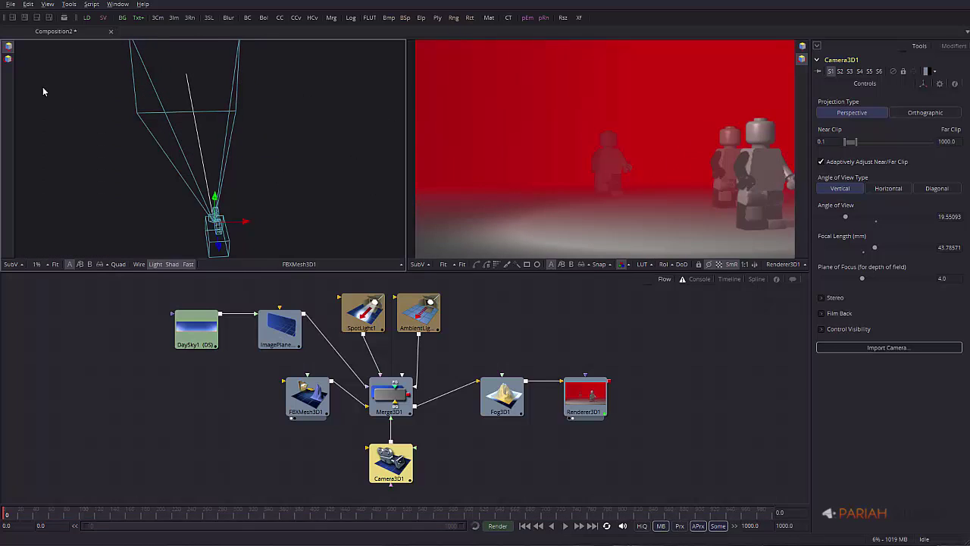
key("w")
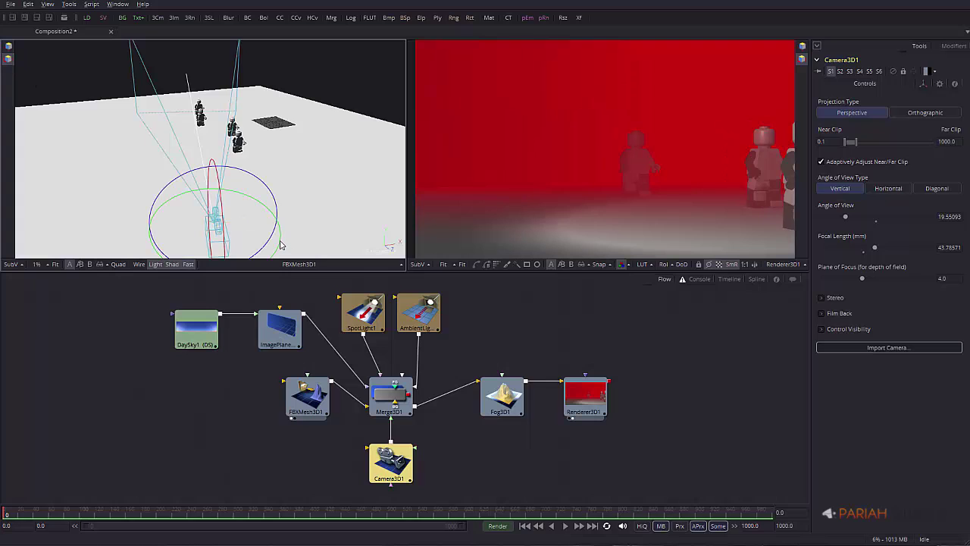
left_click_drag(281, 244, 277, 251)
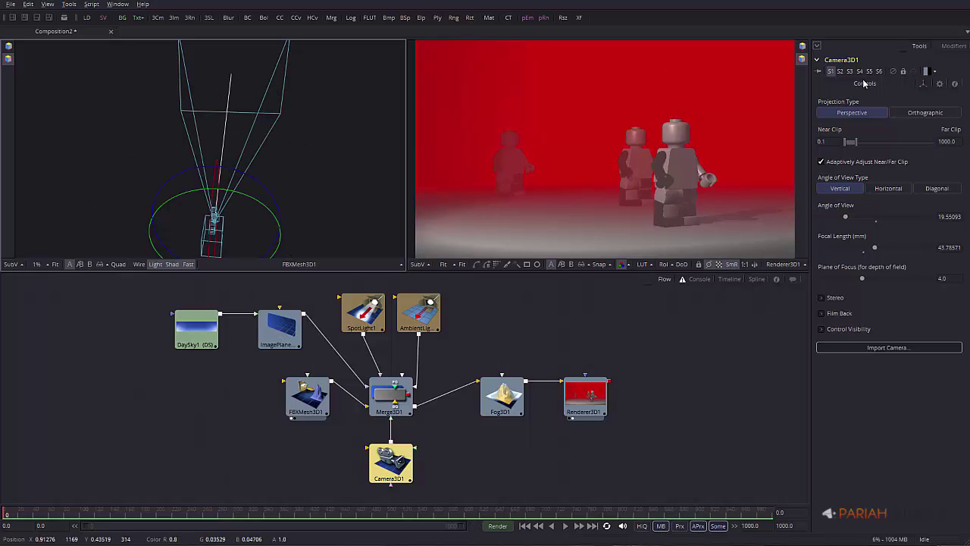
- Change Fog3D1's fog colour from red to a neutral grey with Val 176 (#b0b0b0)
left_click(502, 394)
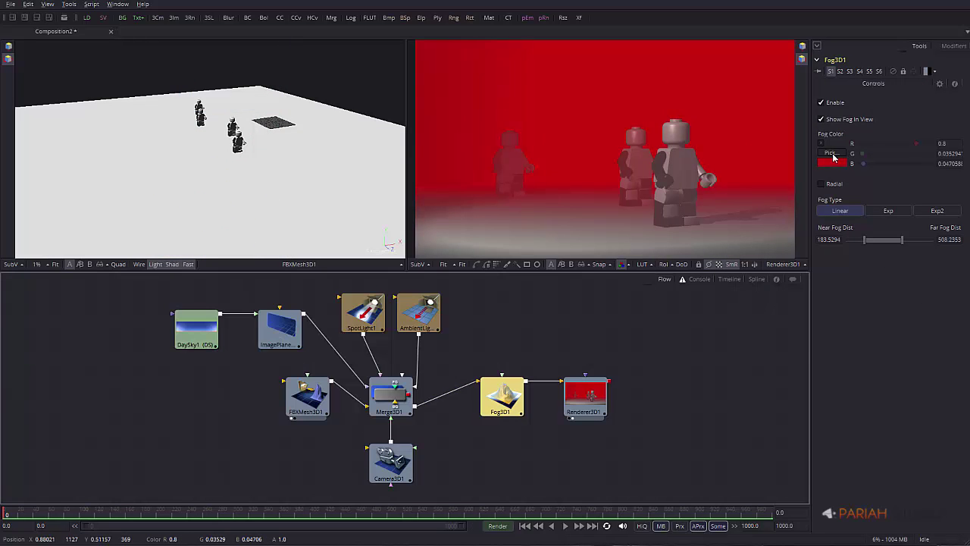
left_click(831, 153)
left_click(508, 276)
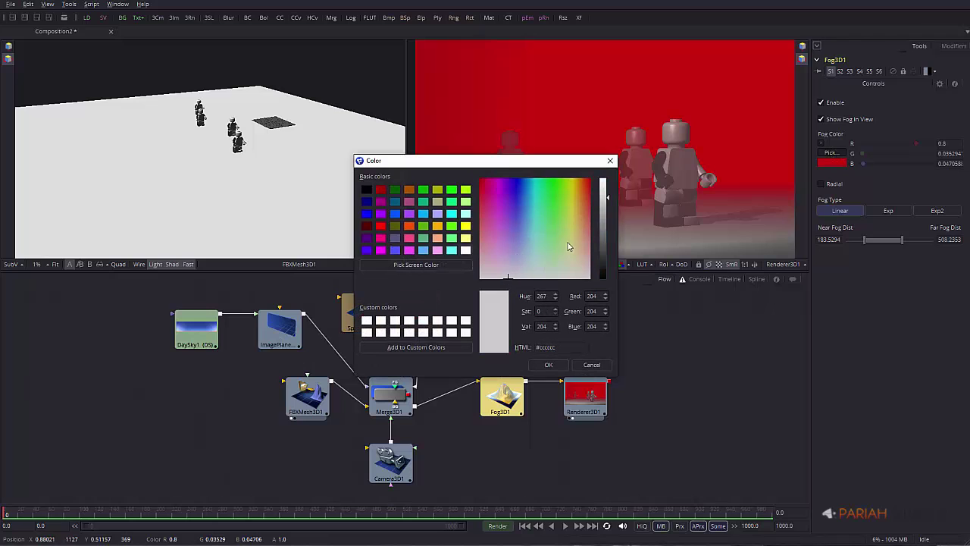
left_click_drag(600, 203, 606, 216)
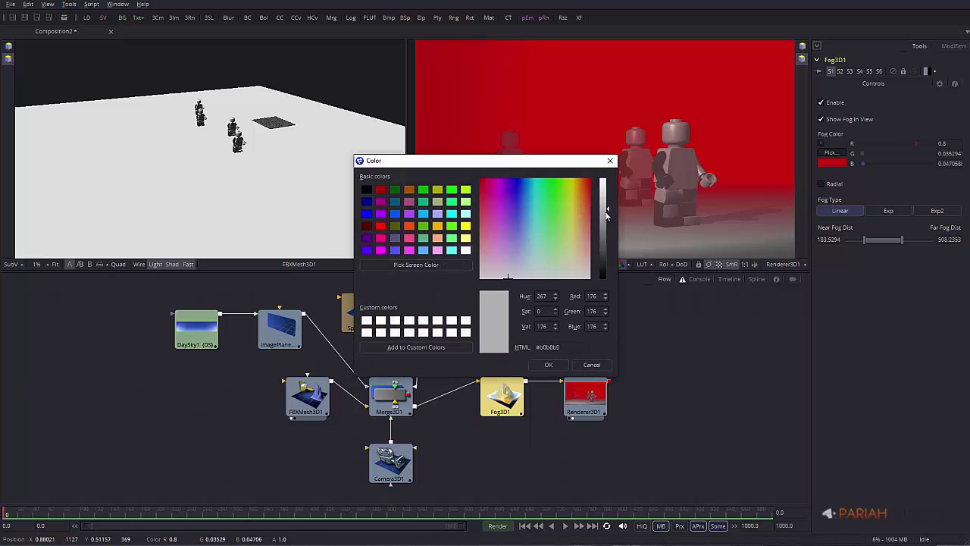
left_click(549, 364)
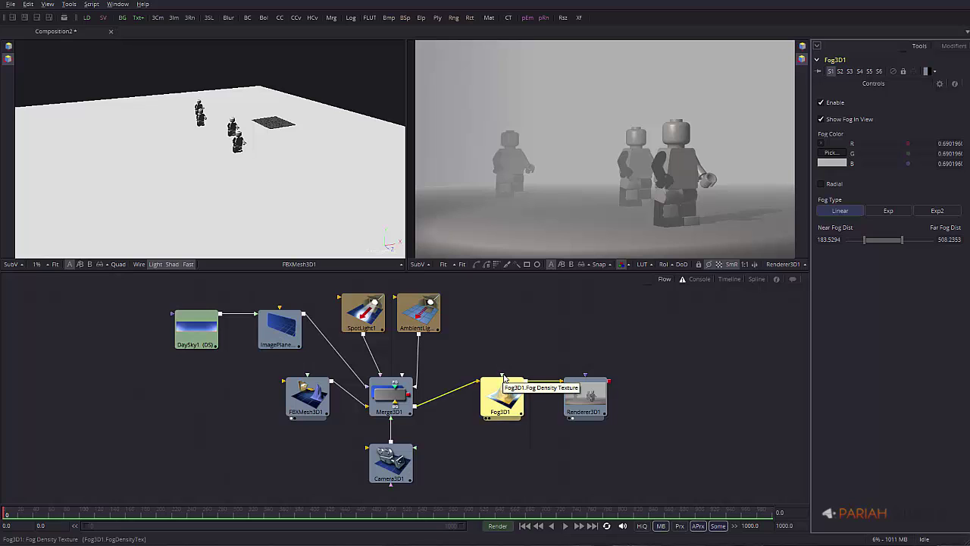
- Add a Fast Noise Texture node from the 3D > Texture tools
right_click(506, 316)
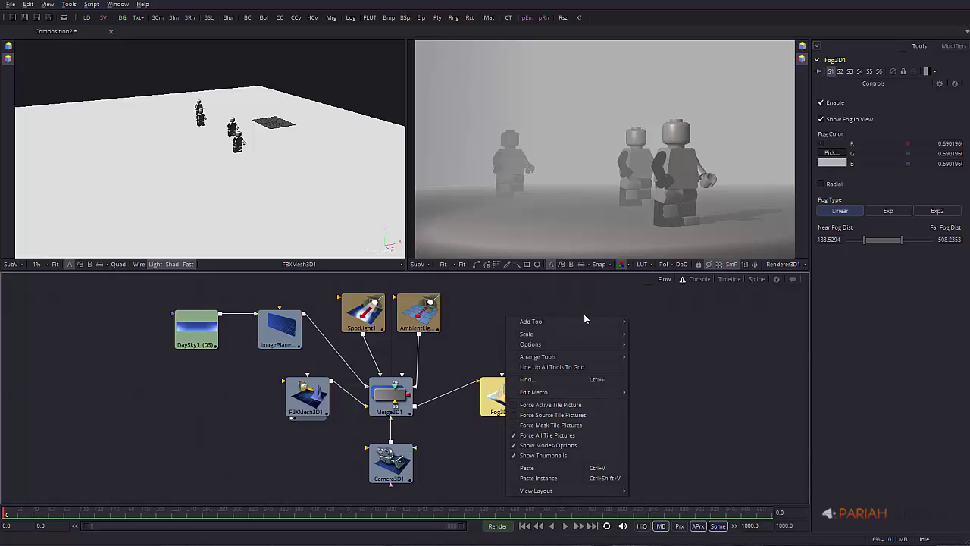
mouse_move(585, 320)
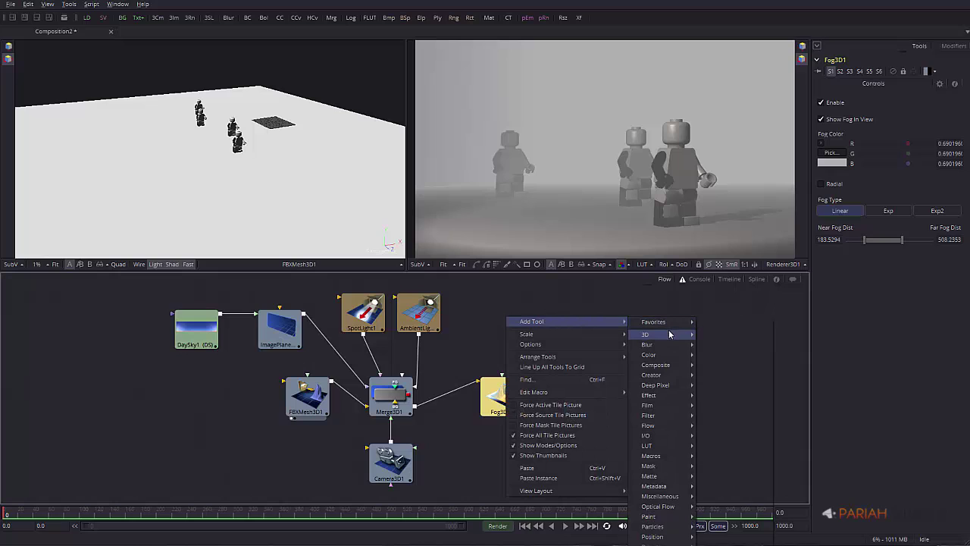
mouse_move(670, 334)
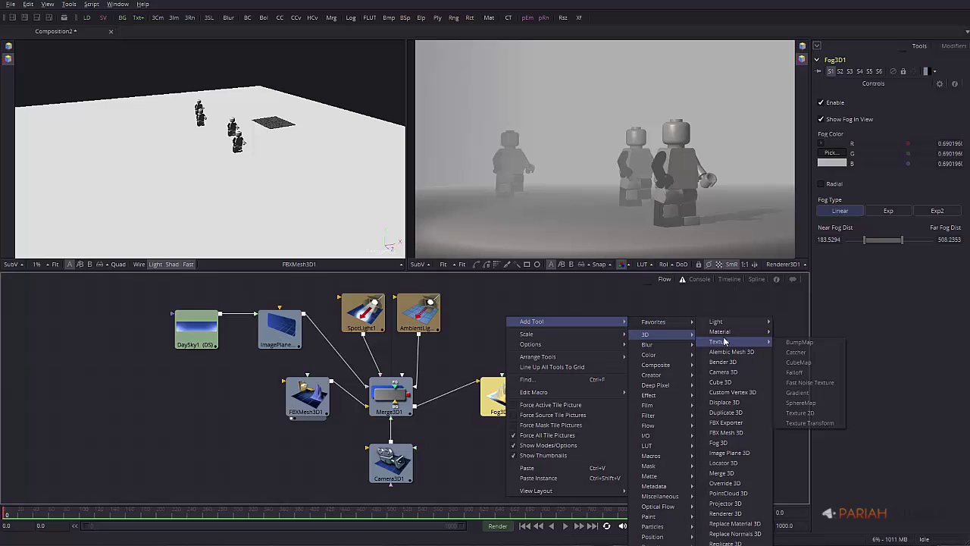
mouse_move(734, 345)
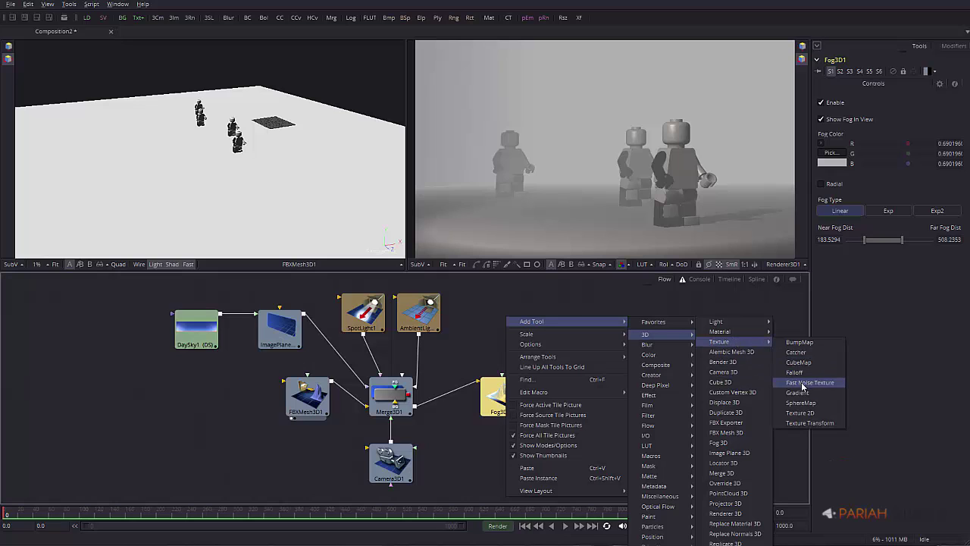
left_click(804, 383)
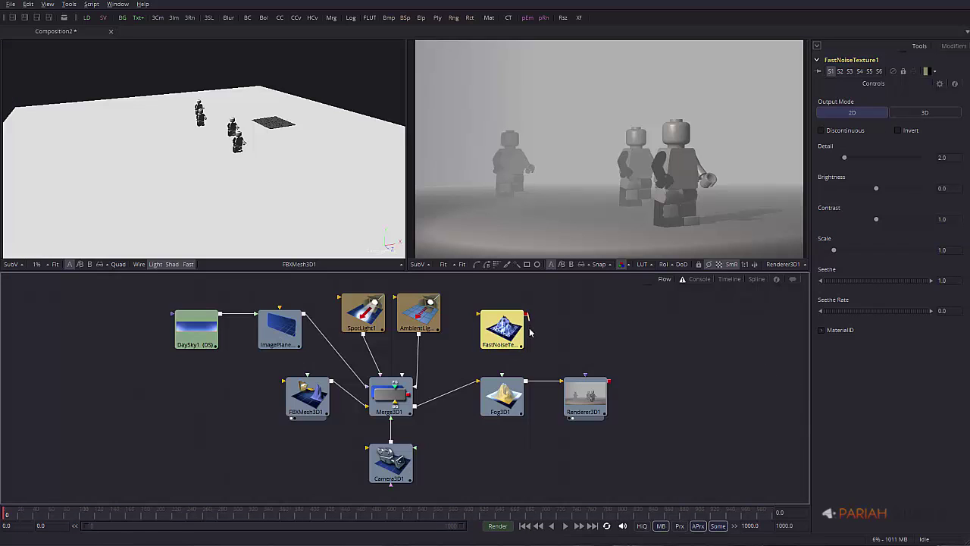
- Feed the noise into Fog3D1's Fog Density Texture, with Brightness about 0.32 and Detail about 8.05
left_click_drag(525, 313, 501, 379)
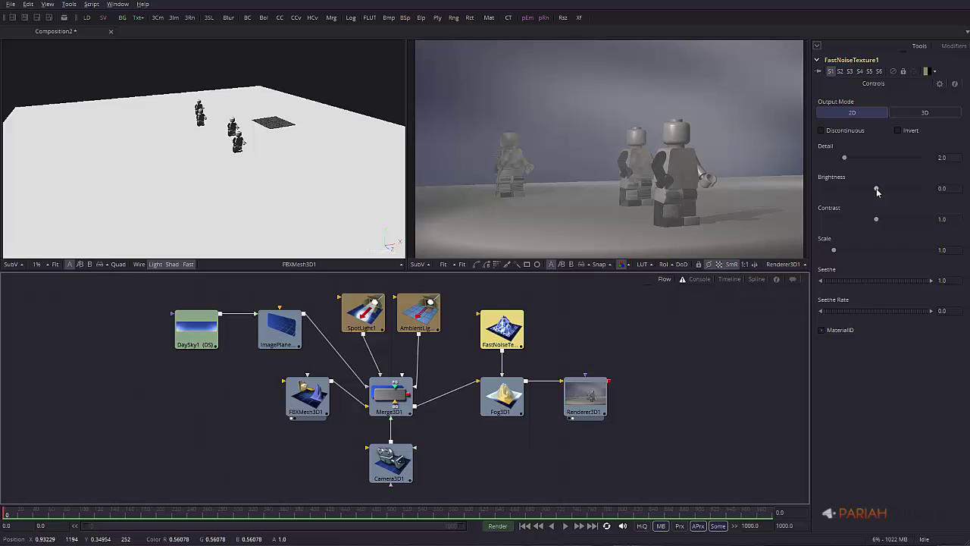
left_click_drag(877, 189, 893, 190)
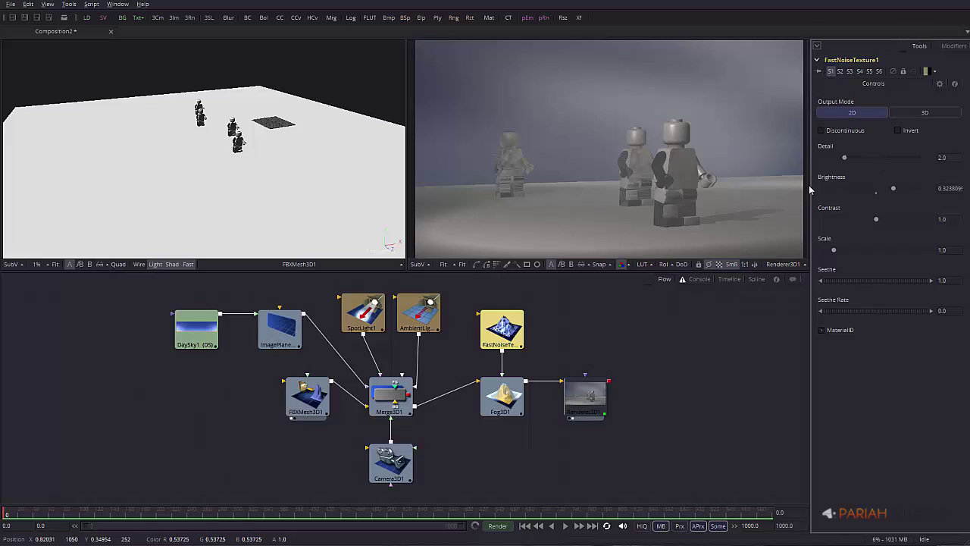
left_click_drag(842, 158, 910, 158)
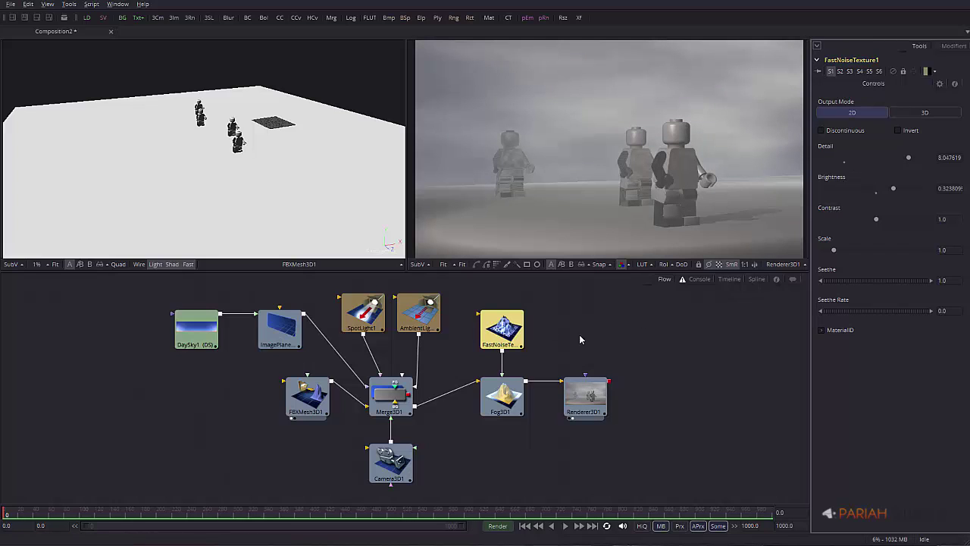
- Delete the FastNoiseTexture1 node, leaving Fog3D1 between Merge3D1 and Renderer3D1
key("Delete")
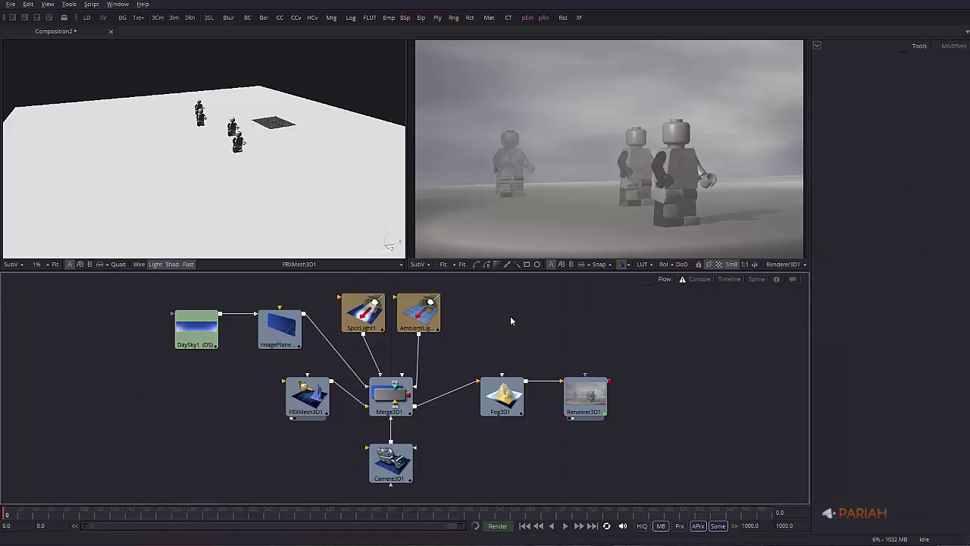